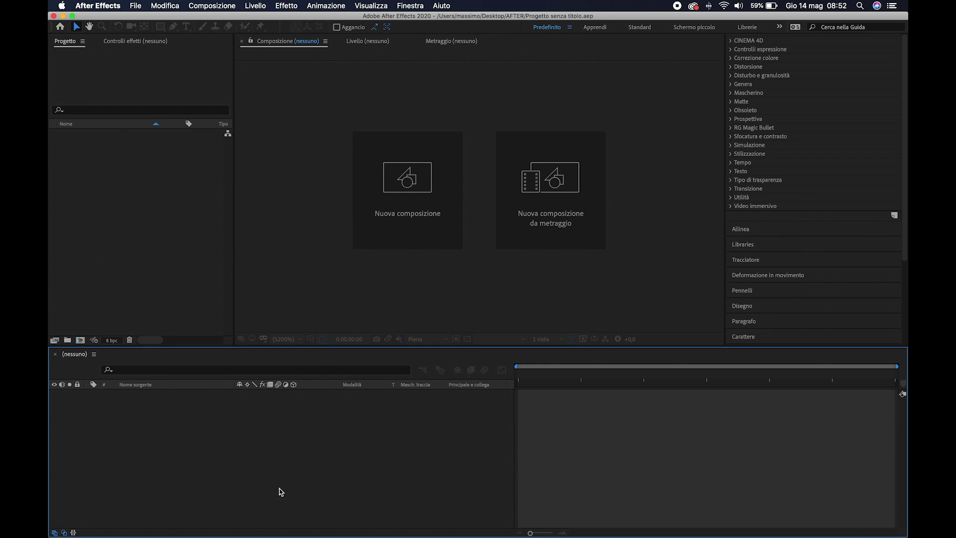
Create Composizione 1 at 1920×1080, 25 fps, with a 10-second (0:00:10:00) duration.
{"action": "right_click", "coordinate": [96, 207]}
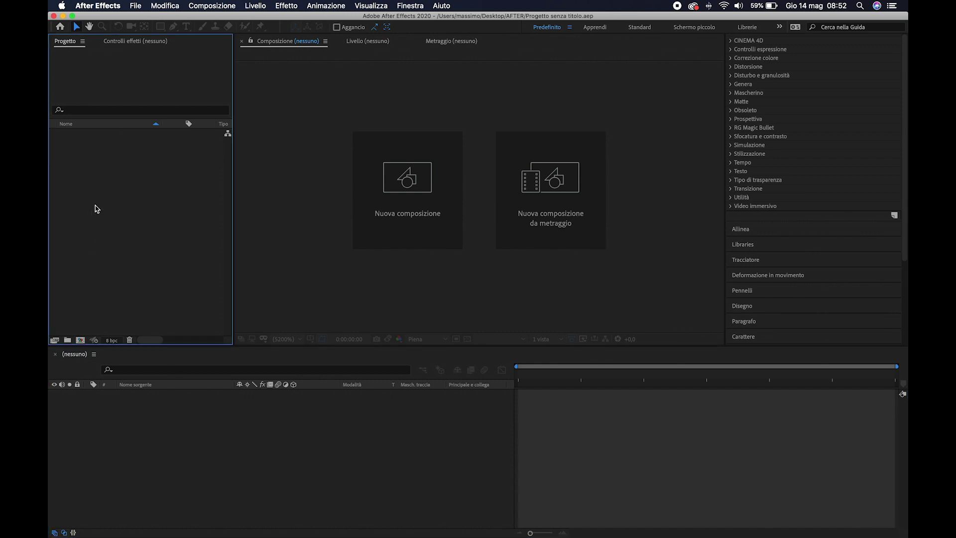
{"action": "left_click", "coordinate": [121, 215]}
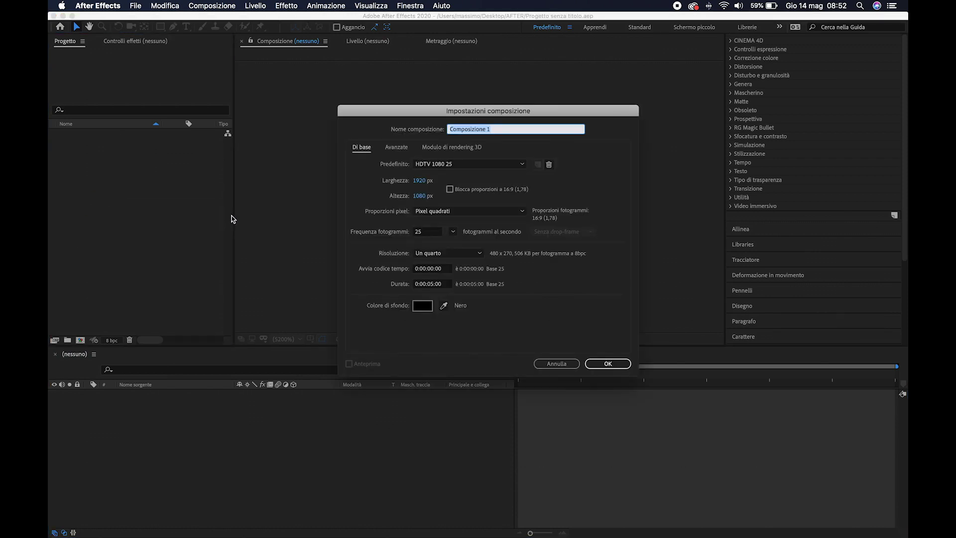
{"action": "left_click", "coordinate": [438, 283]}
{"action": "type", "text": "1000"}
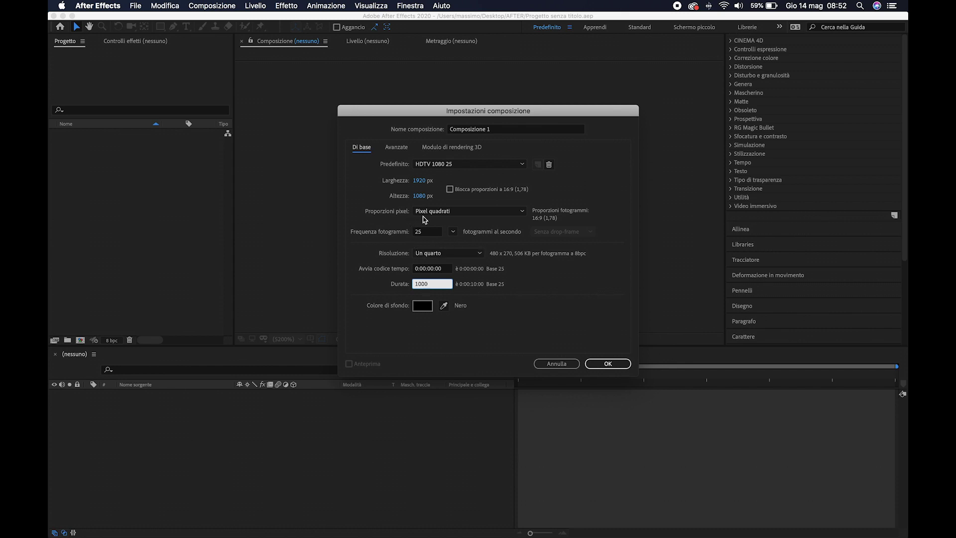
{"action": "left_click", "coordinate": [605, 364]}
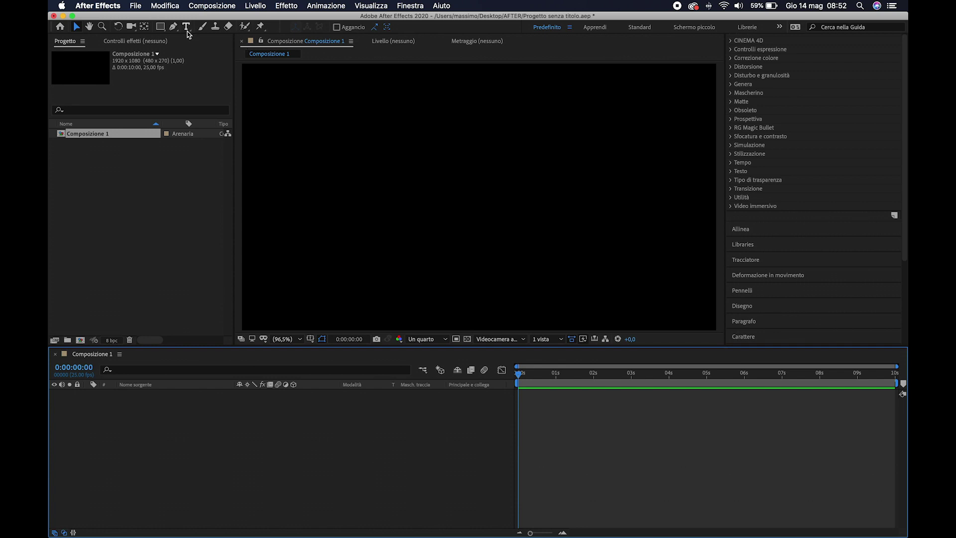
Add a text layer reading 'CIAO A TUTTI' in the composition.
{"action": "left_click", "coordinate": [187, 27]}
{"action": "left_click", "coordinate": [358, 204]}
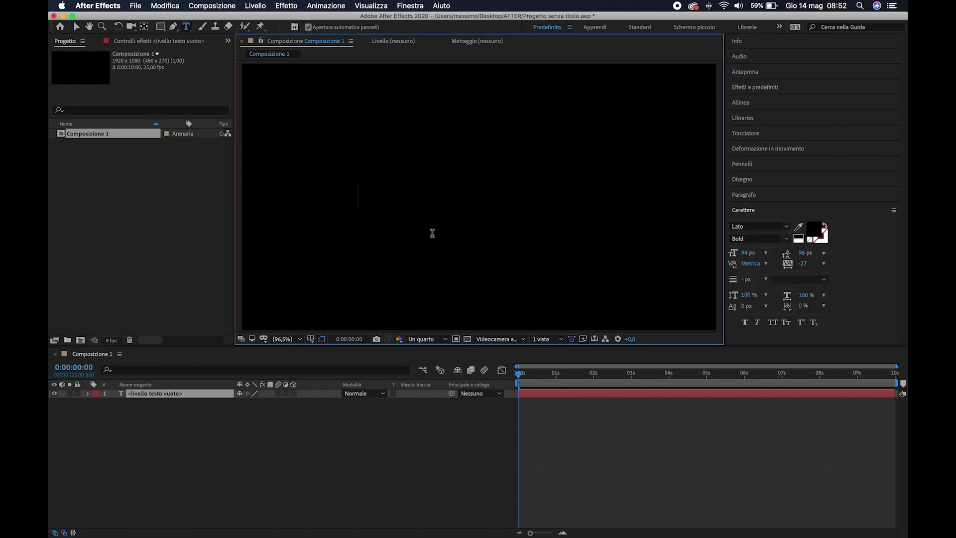
{"action": "type", "text": "Ci"}
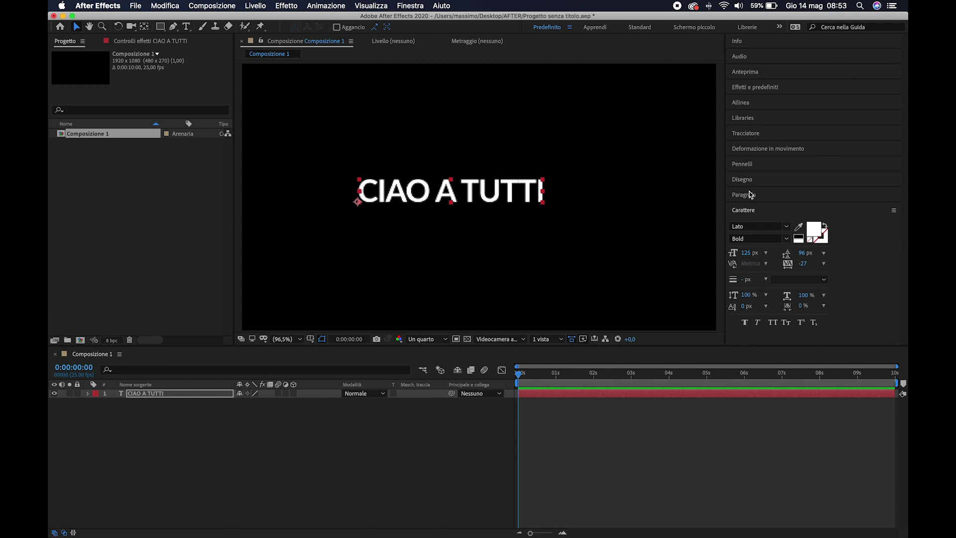
Centre-align the text paragraph and centre the layer horizontally and vertically in the frame.
{"action": "left_click", "coordinate": [751, 195]}
{"action": "left_click", "coordinate": [752, 211]}
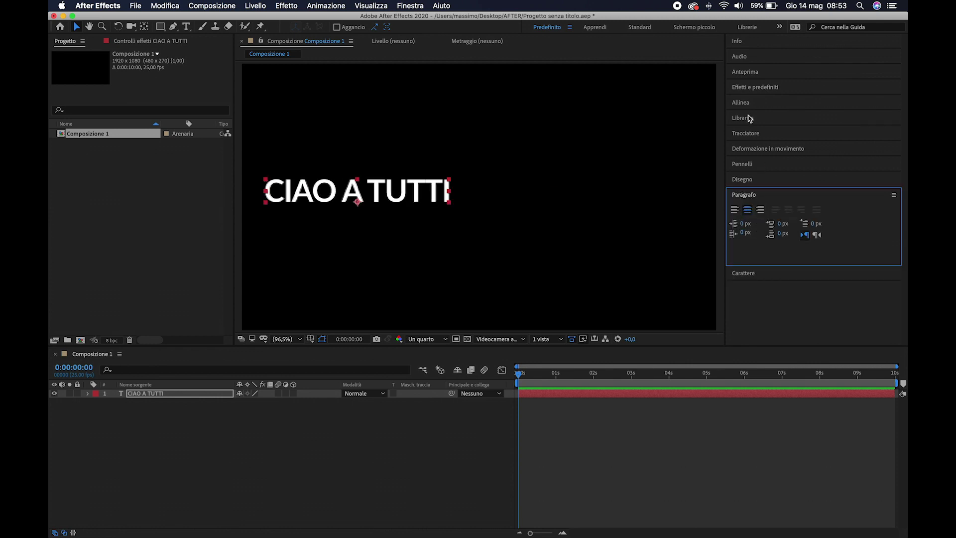
{"action": "left_click", "coordinate": [747, 104]}
{"action": "left_click", "coordinate": [754, 129]}
{"action": "left_click", "coordinate": [806, 129]}
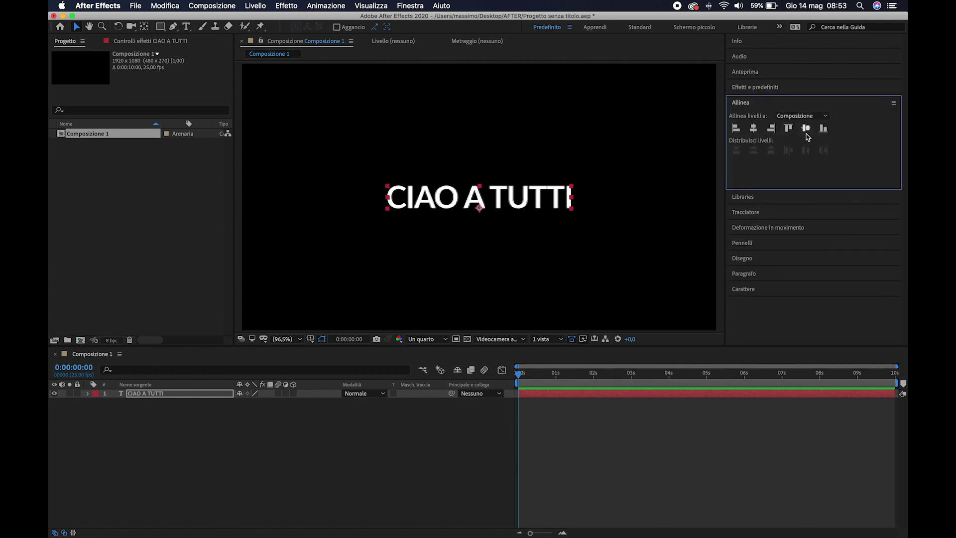
{"action": "left_click", "coordinate": [401, 443]}
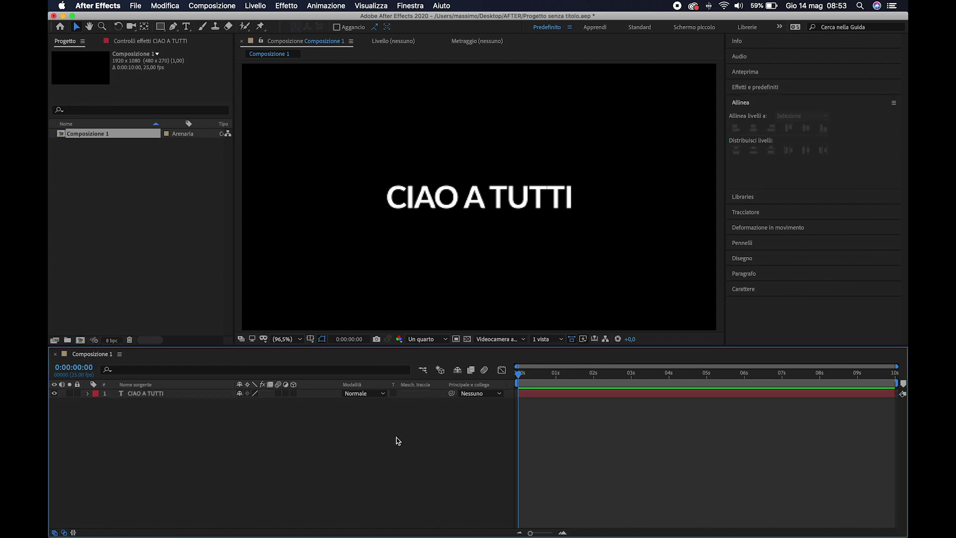
Draw a star shape near the composition's top-left.
{"action": "left_click_drag", "start_coordinate": [162, 27], "coordinate": [187, 50]}
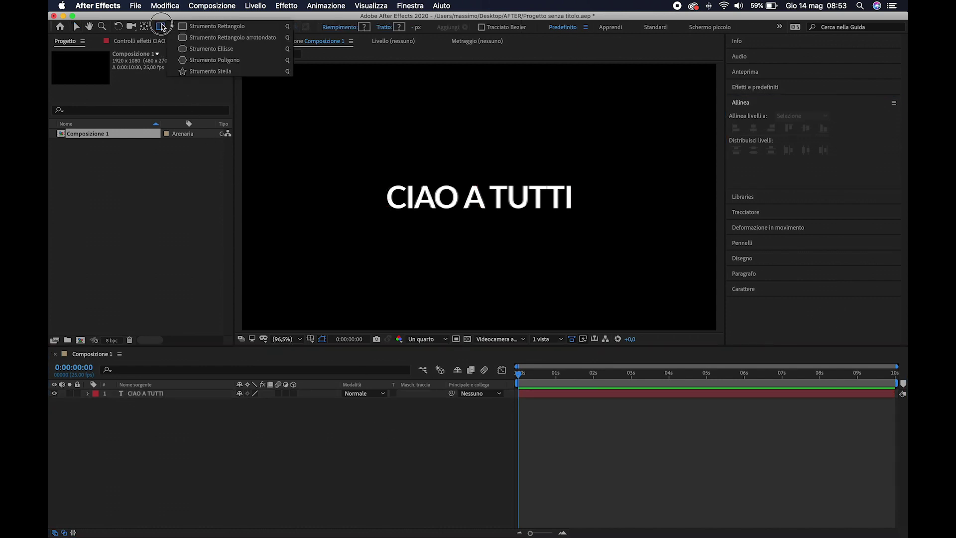
{"action": "left_click", "coordinate": [187, 49]}
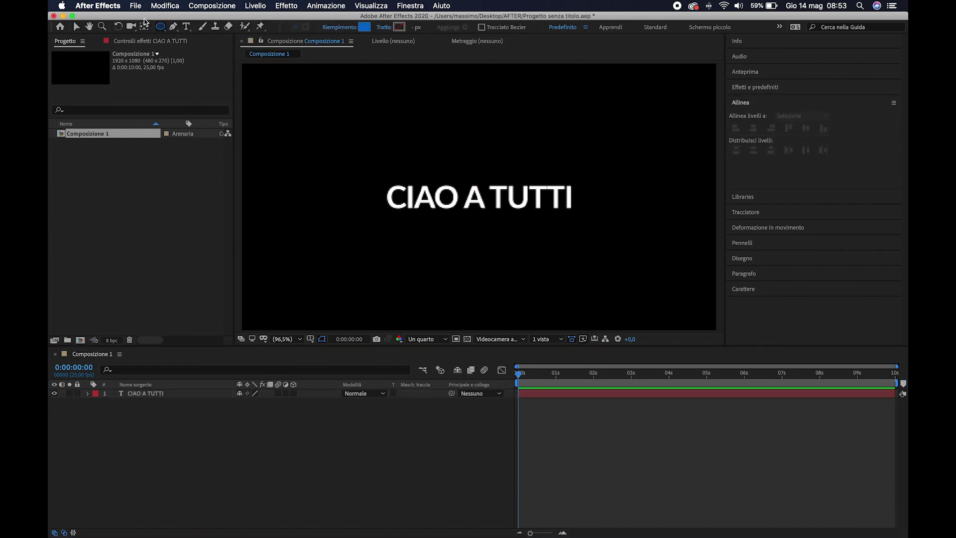
{"action": "left_click_drag", "start_coordinate": [160, 27], "coordinate": [191, 71]}
{"action": "left_click_drag", "start_coordinate": [297, 139], "coordinate": [332, 169]}
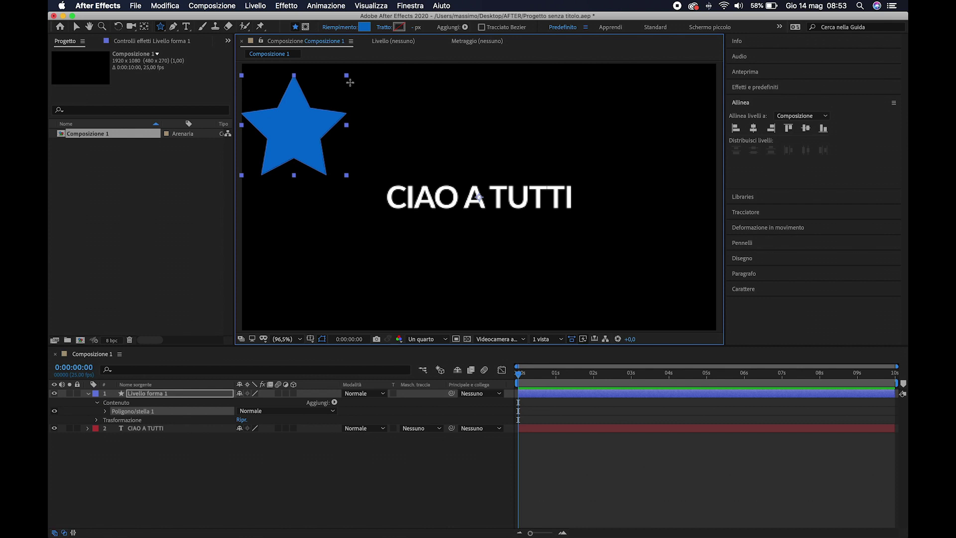
Fill the star with bright yellow FFDD00.
{"action": "left_click", "coordinate": [365, 28]}
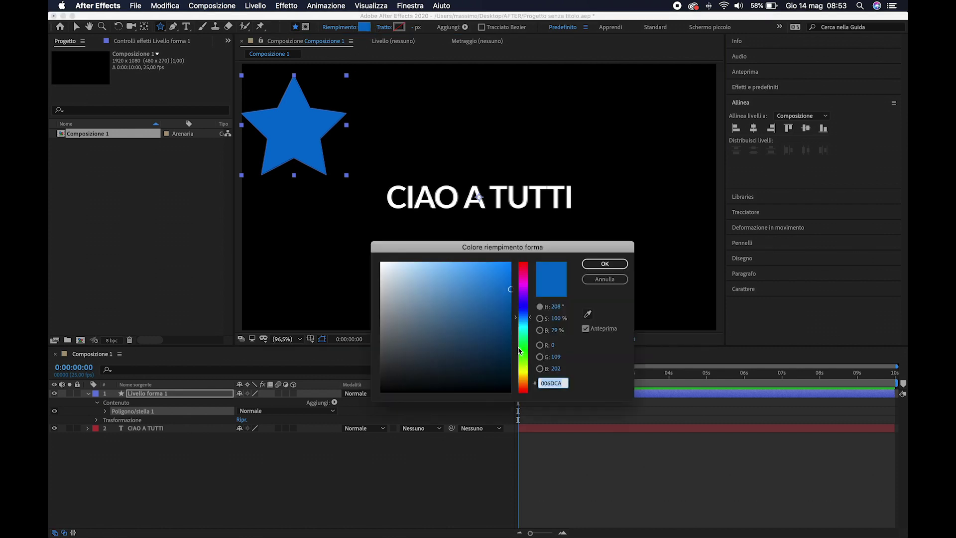
{"action": "left_click_drag", "start_coordinate": [524, 357], "coordinate": [528, 376]}
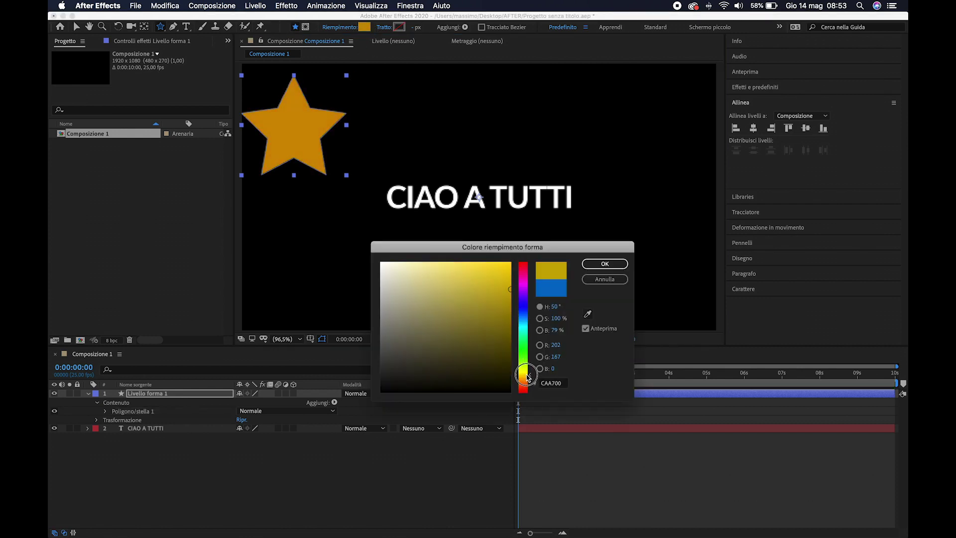
{"action": "left_click_drag", "start_coordinate": [509, 291], "coordinate": [511, 263]}
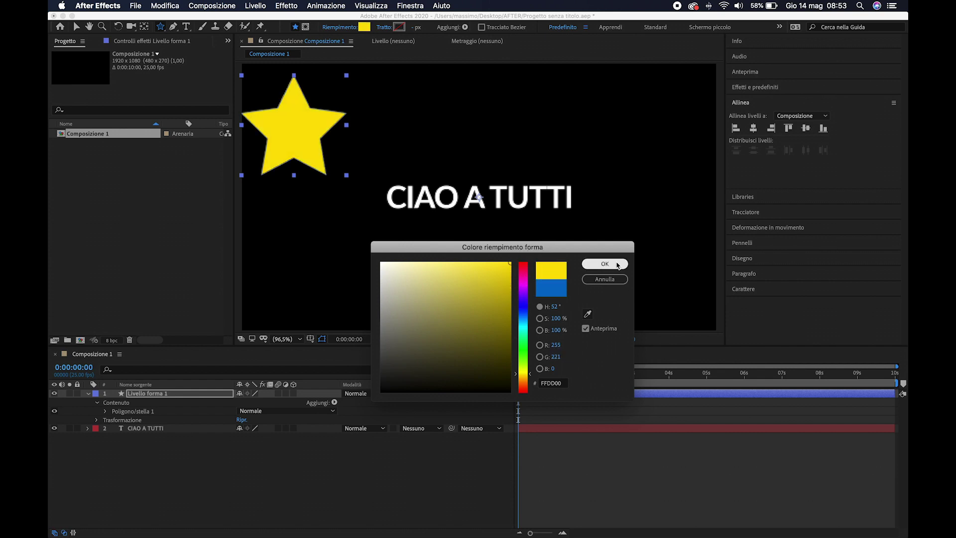
{"action": "left_click", "coordinate": [604, 263]}
{"action": "right_click", "coordinate": [300, 133]}
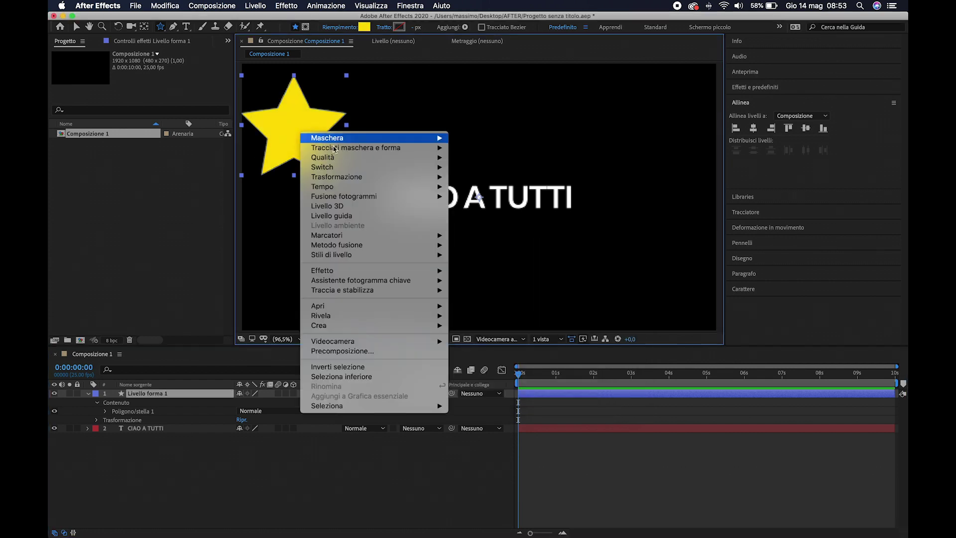
Centre the star's anchor point on the layer content.
{"action": "mouse_move", "coordinate": [348, 159]}
{"action": "mouse_move", "coordinate": [362, 182]}
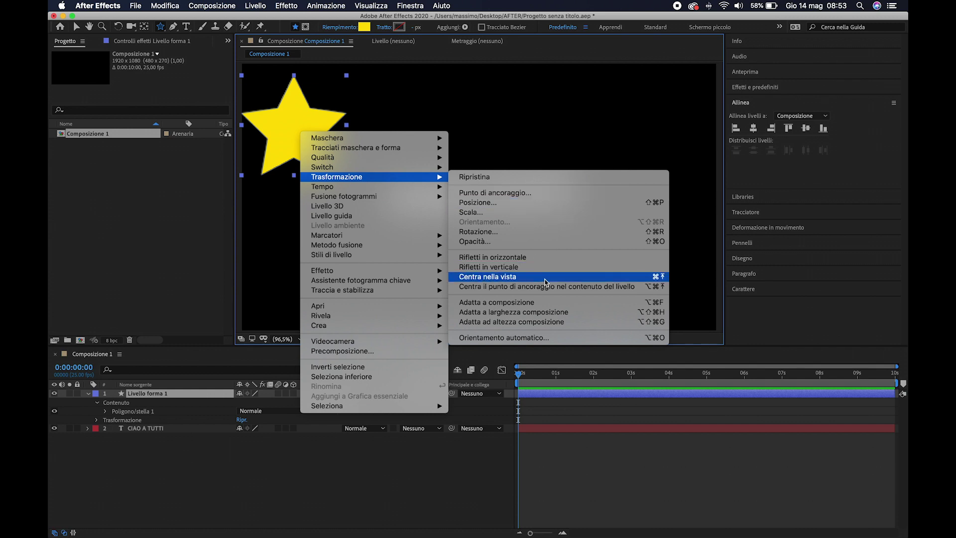
{"action": "left_click", "coordinate": [549, 288]}
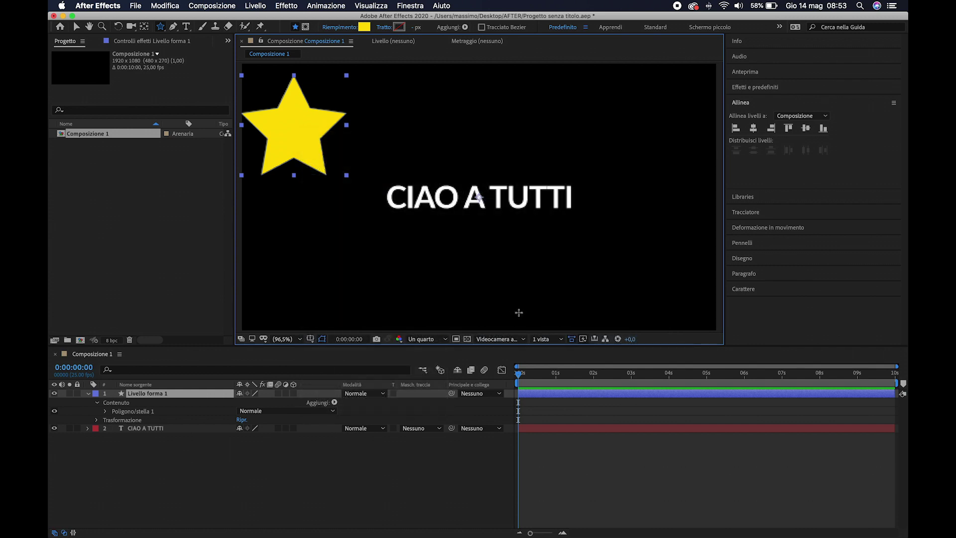
Move the star just outside the frame's left edge and reveal its transform properties.
{"action": "left_click", "coordinate": [76, 26]}
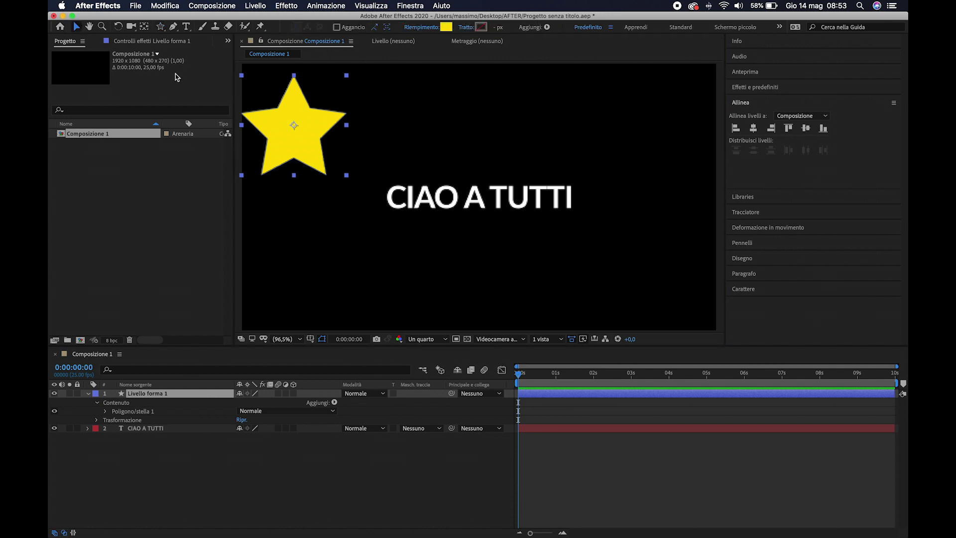
{"action": "left_click_drag", "start_coordinate": [289, 126], "coordinate": [322, 197]}
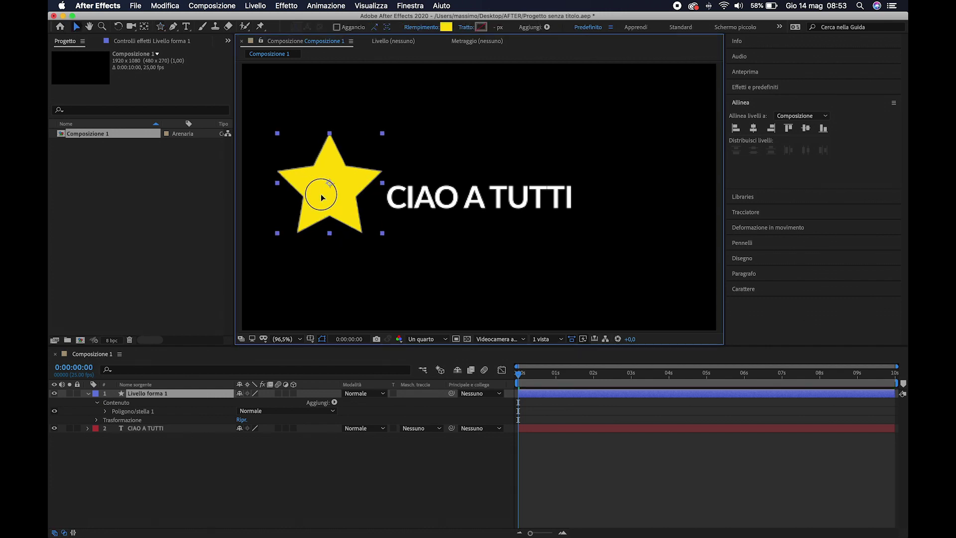
{"action": "left_click_drag", "start_coordinate": [321, 197], "coordinate": [165, 198]}
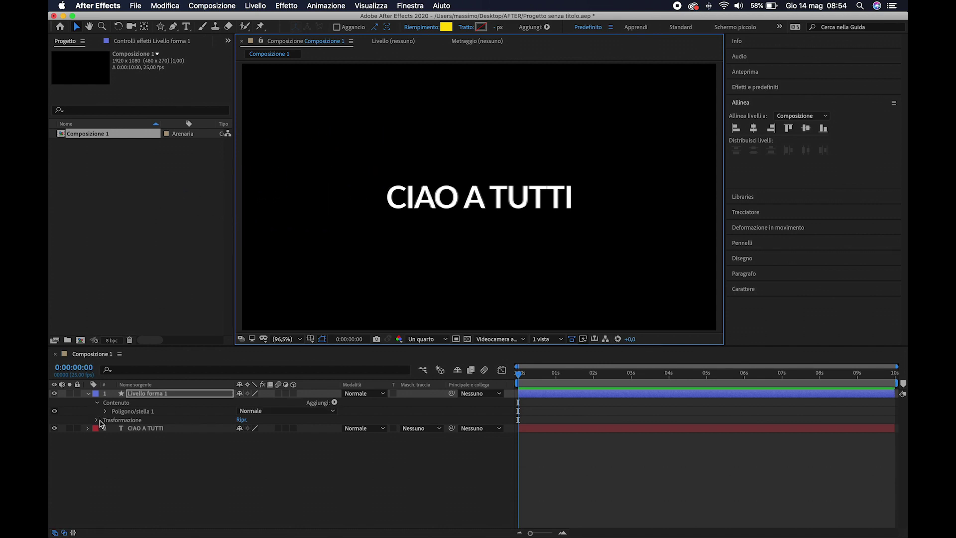
{"action": "left_click", "coordinate": [97, 420]}
Keyframe the star's position from off-frame left at 0 s to off-frame right at 3:08.
{"action": "left_click", "coordinate": [113, 438]}
{"action": "left_click", "coordinate": [642, 387]}
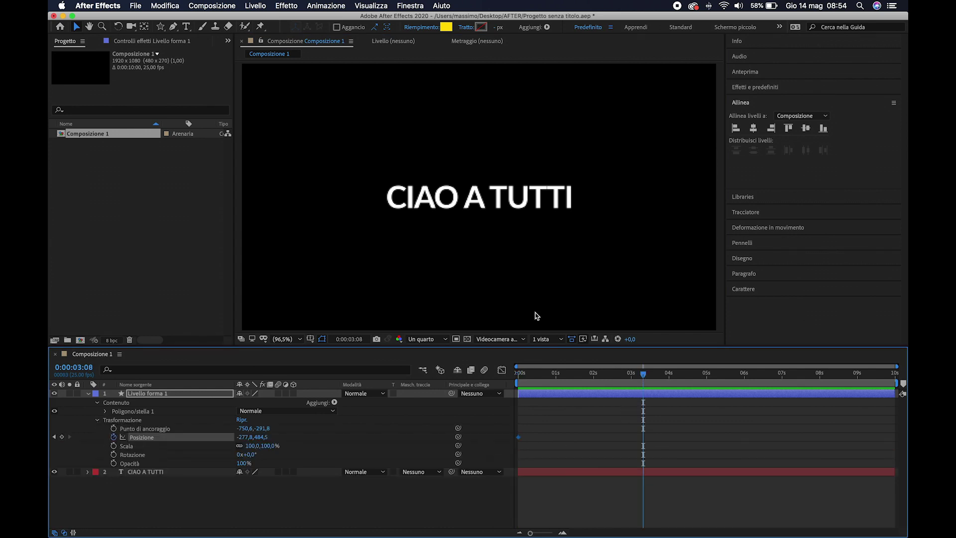
{"action": "key", "text": "shift+Right"}
{"action": "key", "text": "shift+Right"}
{"action": "key", "text": "shift+Right"}
{"action": "key", "text": "shift+Right"}
{"action": "key", "text": "shift+Right"}
{"action": "key", "text": "shift+Right"}
{"action": "key", "text": "shift+Right"}
{"action": "key", "text": "shift+Right"}
{"action": "key", "text": "shift+Right"}
{"action": "key", "text": "shift+Right"}
{"action": "key", "text": "shift+Right"}
{"action": "key", "text": "shift+Right"}
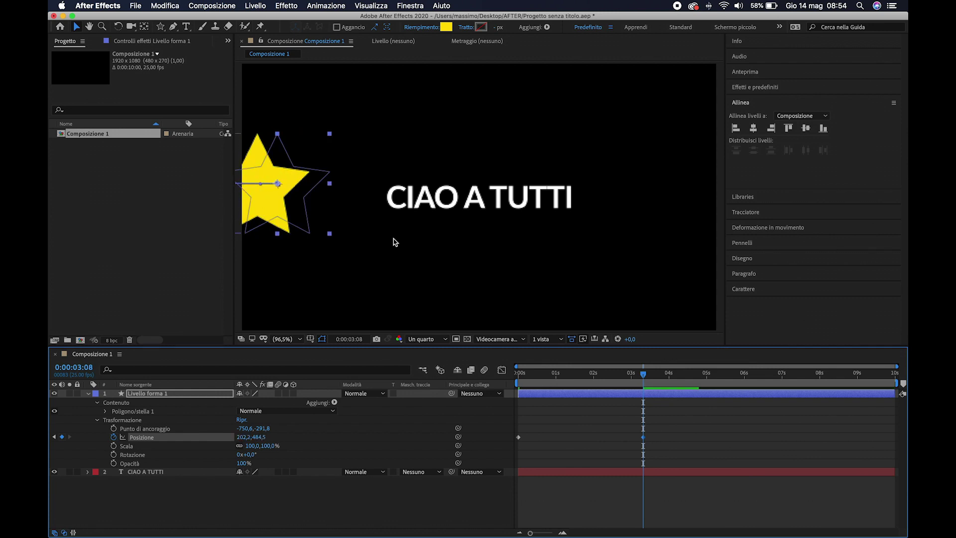
{"action": "key", "text": "shift+Right"}
{"action": "key", "text": "shift+Right"}
{"action": "key", "text": "shift+Right"}
{"action": "mouse_move", "coordinate": [294, 214]}
{"action": "left_mouse_down"}
{"action": "mouse_move", "coordinate": [746, 229]}
{"action": "mouse_move", "coordinate": [384, 205]}
{"action": "mouse_move", "coordinate": [790, 270]}
{"action": "left_mouse_up"}
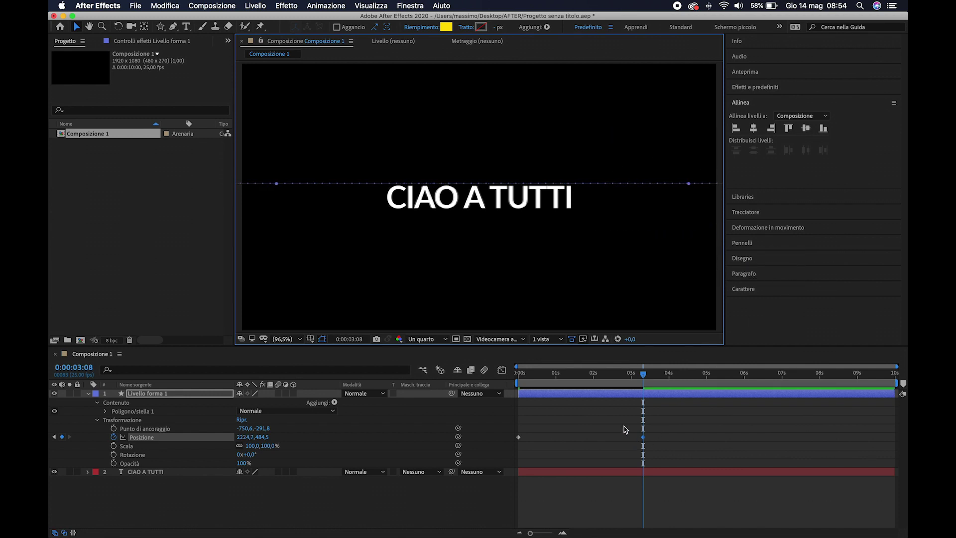
Add a rotation keyframe for the star at about 0:00:01:03.
{"action": "left_click_drag", "start_coordinate": [577, 373], "coordinate": [518, 373]}
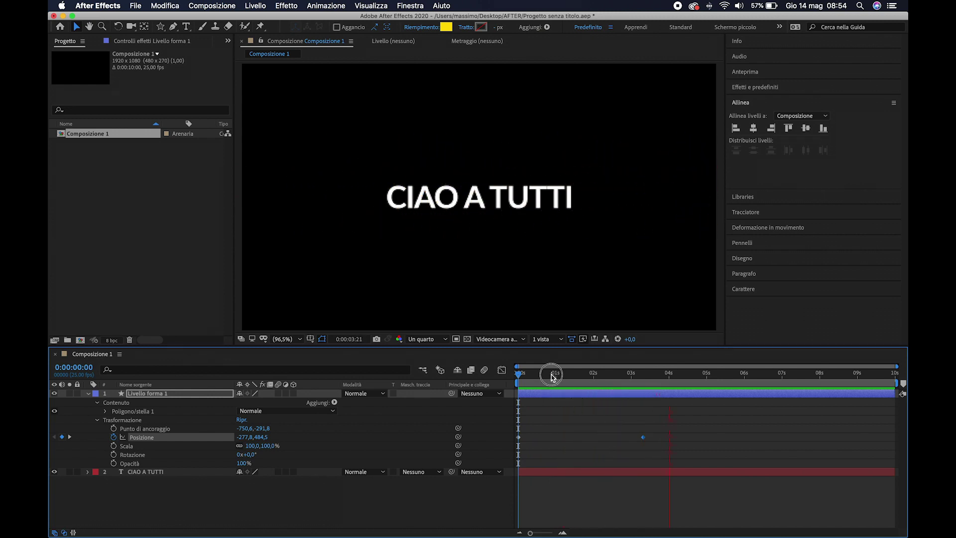
{"action": "mouse_move", "coordinate": [551, 374]}
{"action": "left_mouse_down"}
{"action": "mouse_move", "coordinate": [525, 374]}
{"action": "mouse_move", "coordinate": [560, 399]}
{"action": "left_mouse_up"}
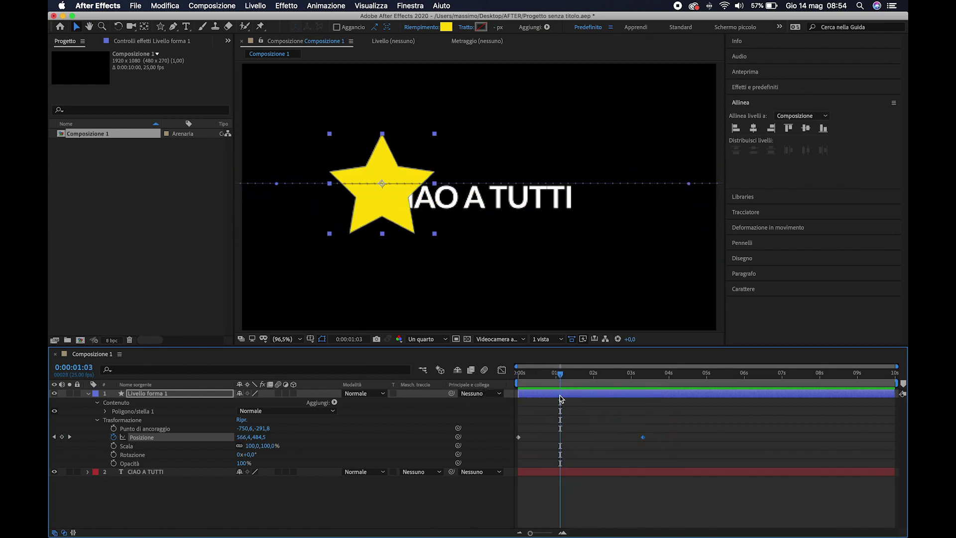
{"action": "left_click", "coordinate": [113, 454]}
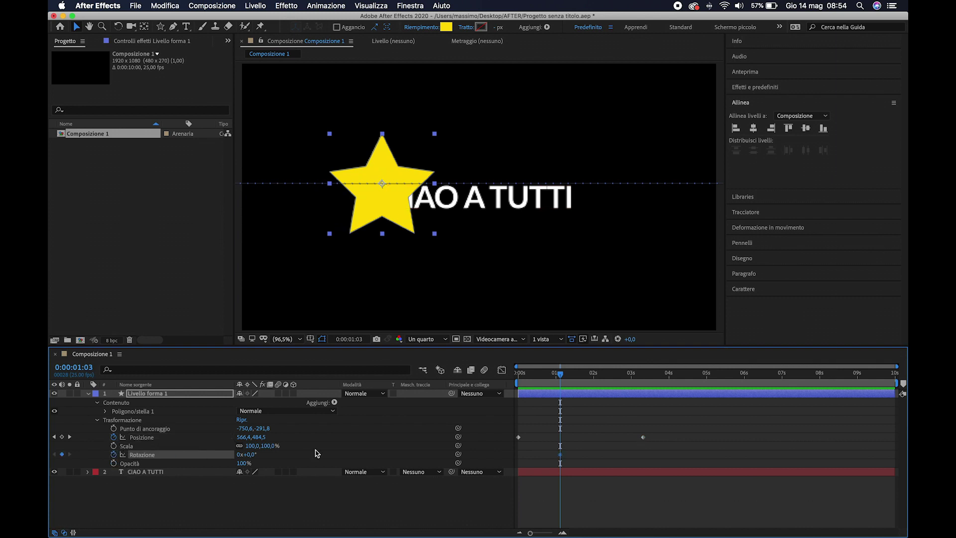
Set two full star rotations, aligning the rotation end keyframe with the 3:08 position keyframe.
{"action": "left_click_drag", "start_coordinate": [560, 455], "coordinate": [508, 472]}
{"action": "left_click", "coordinate": [239, 454]}
{"action": "type", "text": "2"}
{"action": "key", "text": "Return"}
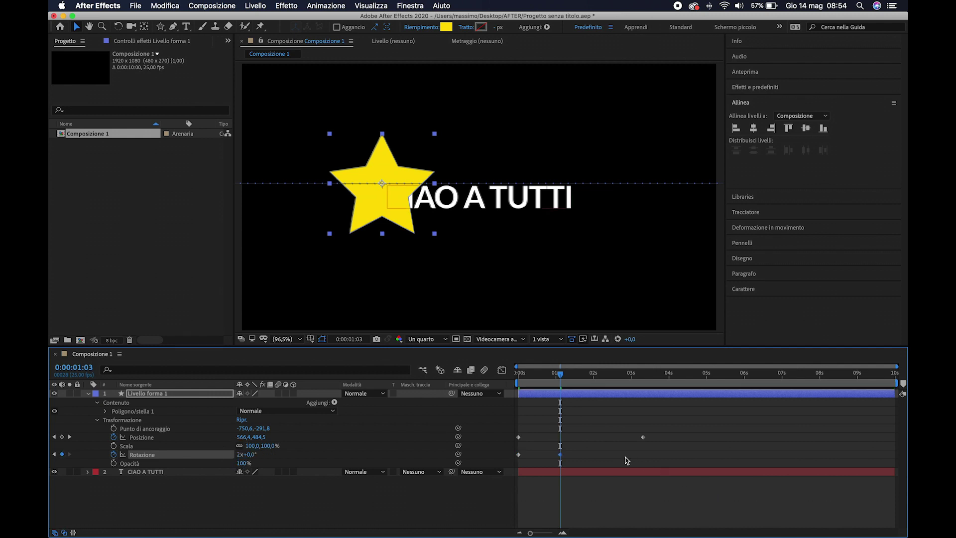
{"action": "left_click_drag", "start_coordinate": [560, 454], "coordinate": [642, 455]}
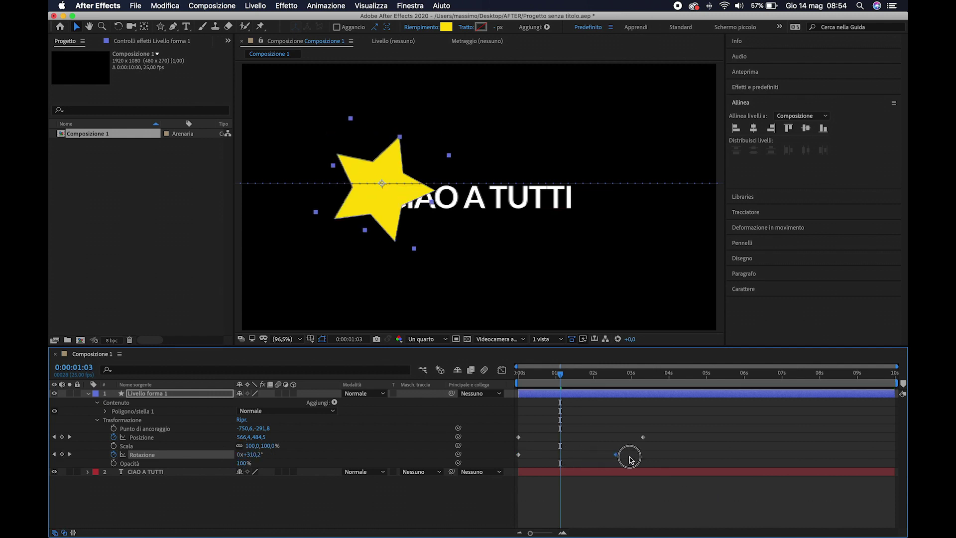
Preview the star animation from the start, then select the CIAO A TUTTI layer.
{"action": "left_click_drag", "start_coordinate": [527, 382], "coordinate": [518, 383]}
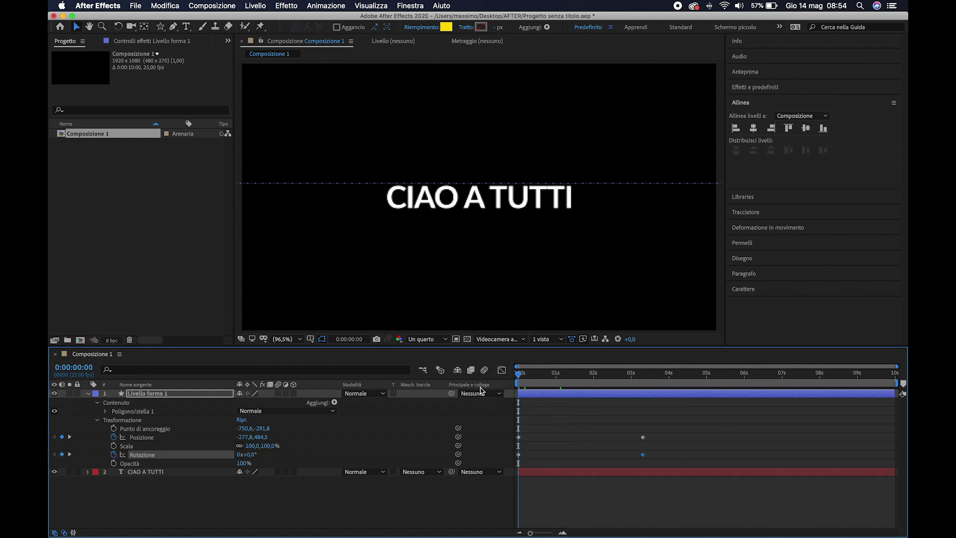
{"action": "key", "text": "space"}
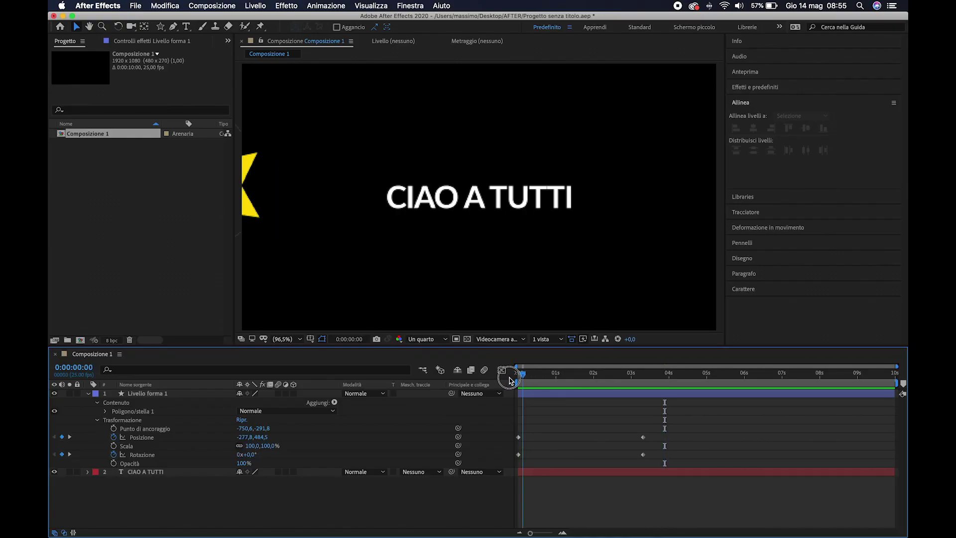
{"action": "left_click", "coordinate": [486, 382]}
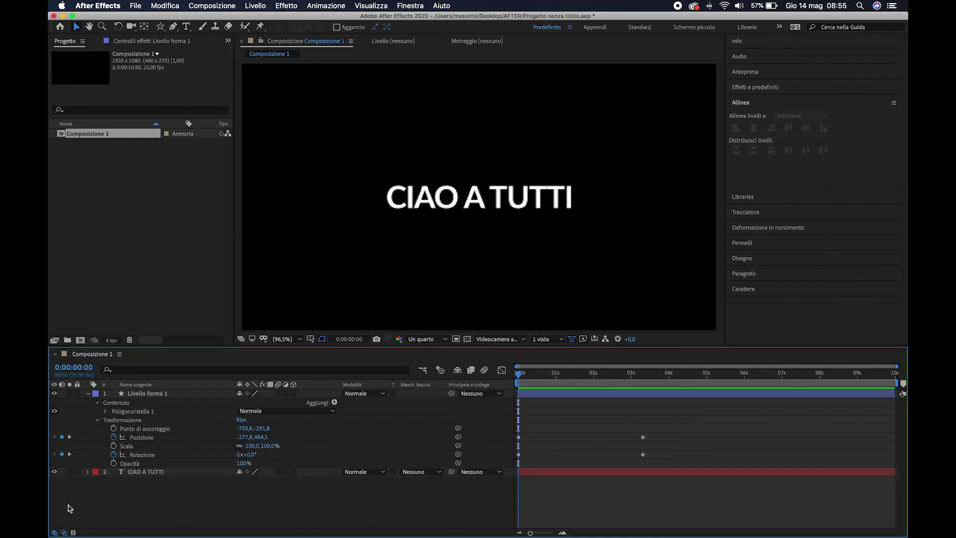
{"action": "left_click", "coordinate": [144, 473]}
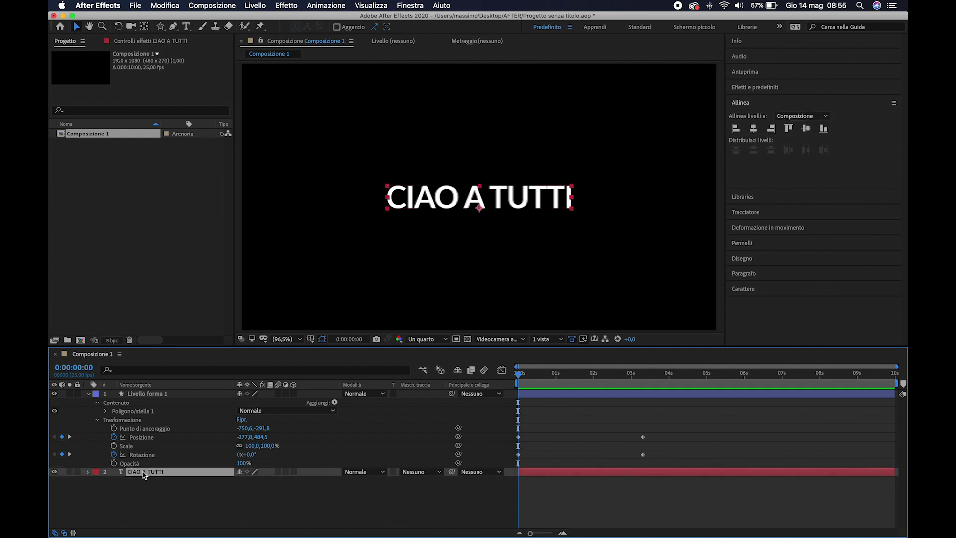
{"action": "right_click", "coordinate": [144, 474]}
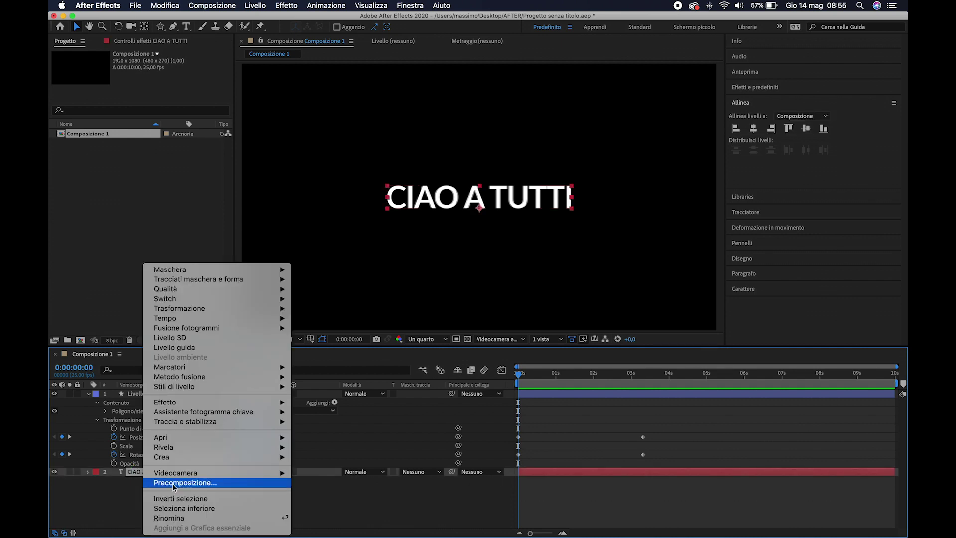
Precompose the CIAO A TUTTI text layer into CIAO A TUTTI Comp 1.
{"action": "left_click", "coordinate": [173, 483]}
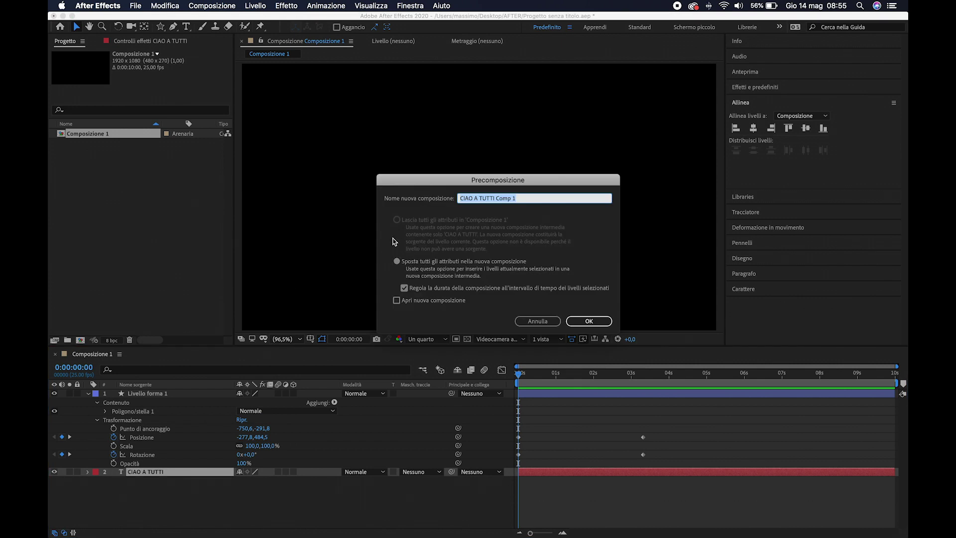
{"action": "left_click", "coordinate": [573, 320]}
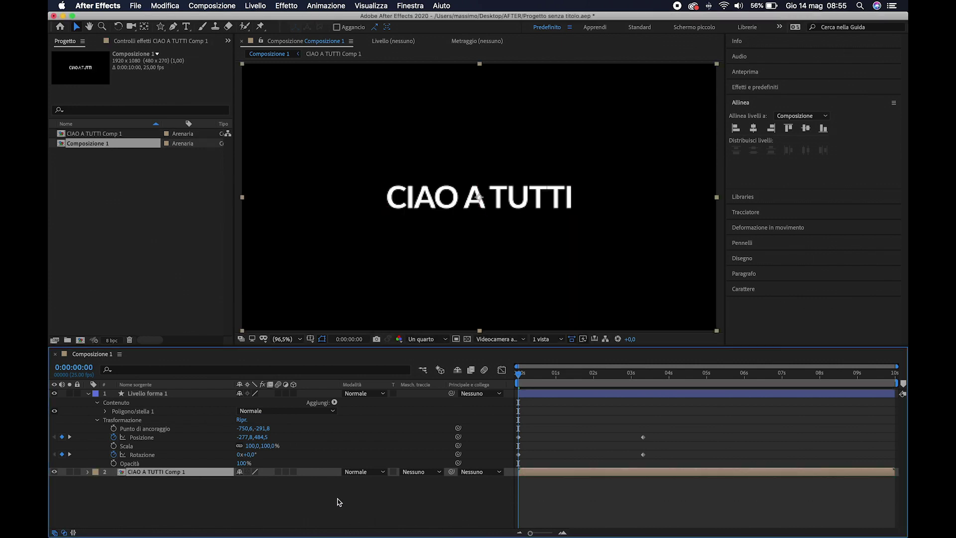
{"action": "left_click", "coordinate": [177, 473]}
Inspect the precomp's text layer, then return to Composizione 1 rewound to 0:00:00:00.
{"action": "double_click", "coordinate": [167, 473]}
{"action": "left_click", "coordinate": [617, 373]}
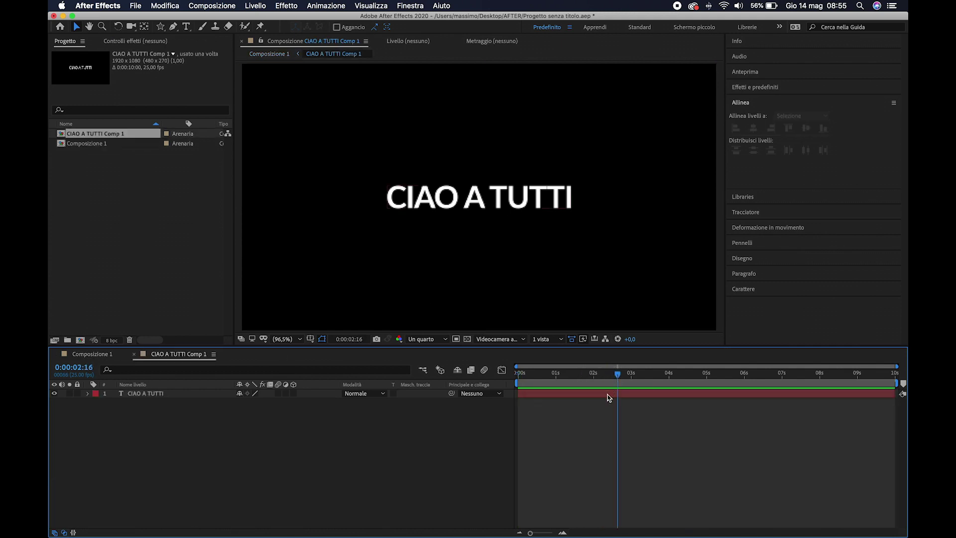
{"action": "left_click", "coordinate": [611, 394]}
{"action": "left_click", "coordinate": [92, 353]}
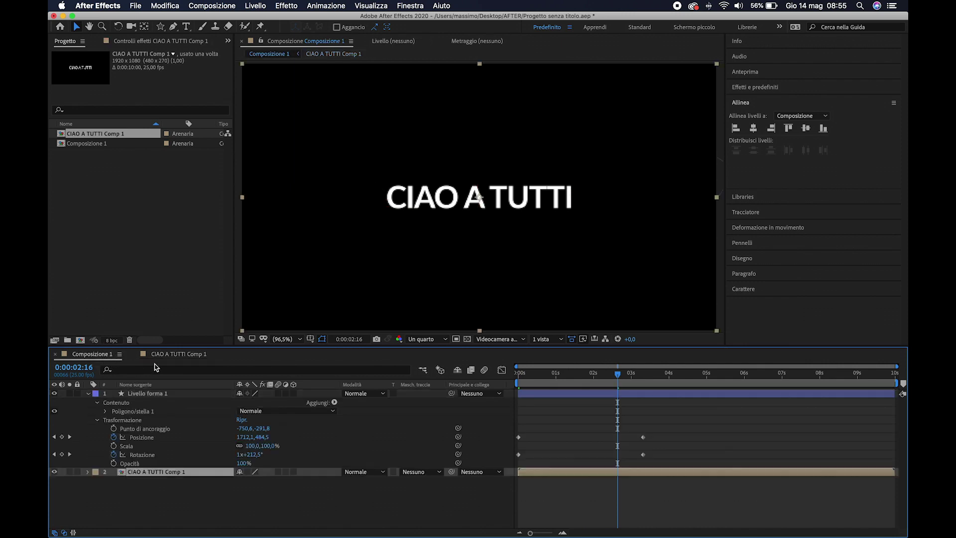
{"action": "left_click", "coordinate": [532, 375]}
{"action": "left_click_drag", "start_coordinate": [528, 381], "coordinate": [493, 384]}
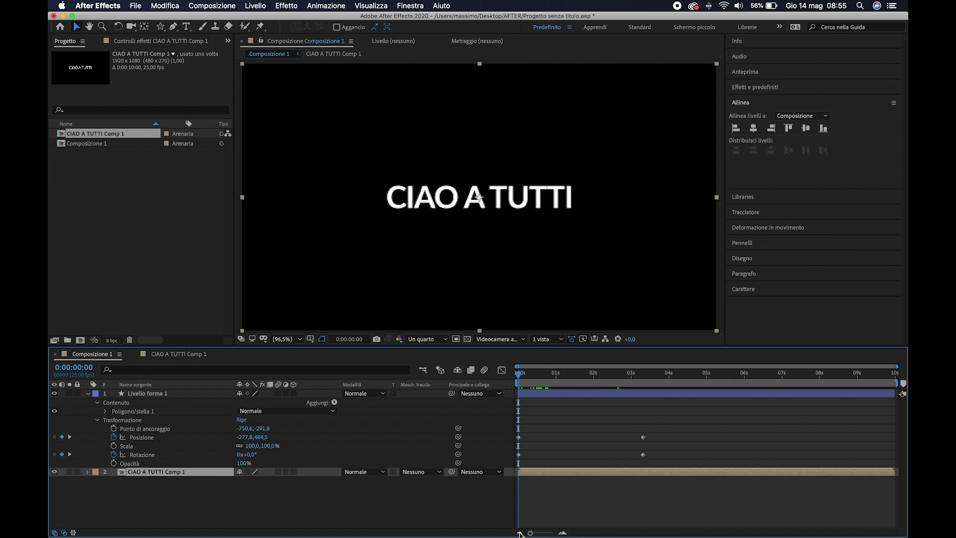
{"action": "left_click_drag", "start_coordinate": [160, 26], "coordinate": [199, 34]}
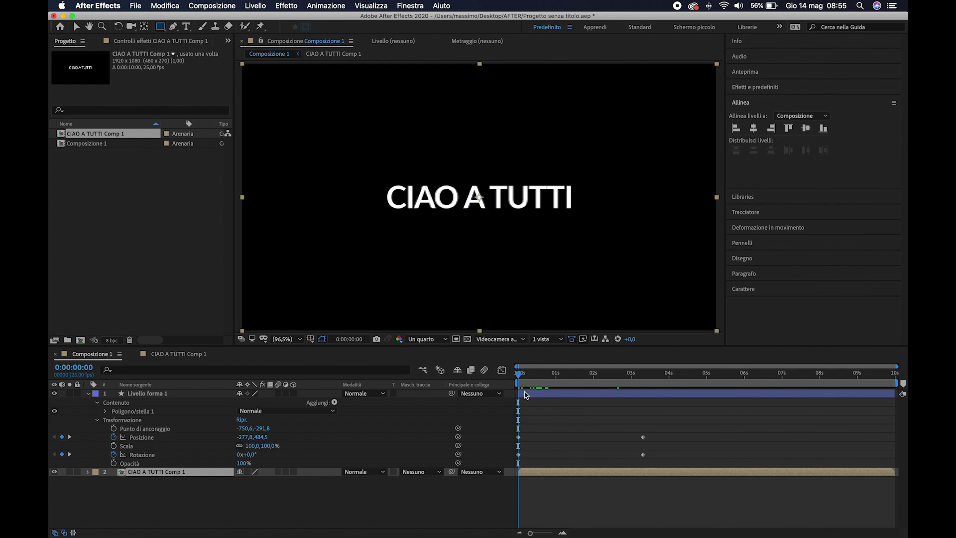
At 0:00:01:04, draw a thin rectangular mask on the precomp at the star's lower tip.
{"action": "left_click_drag", "start_coordinate": [524, 383], "coordinate": [564, 385]}
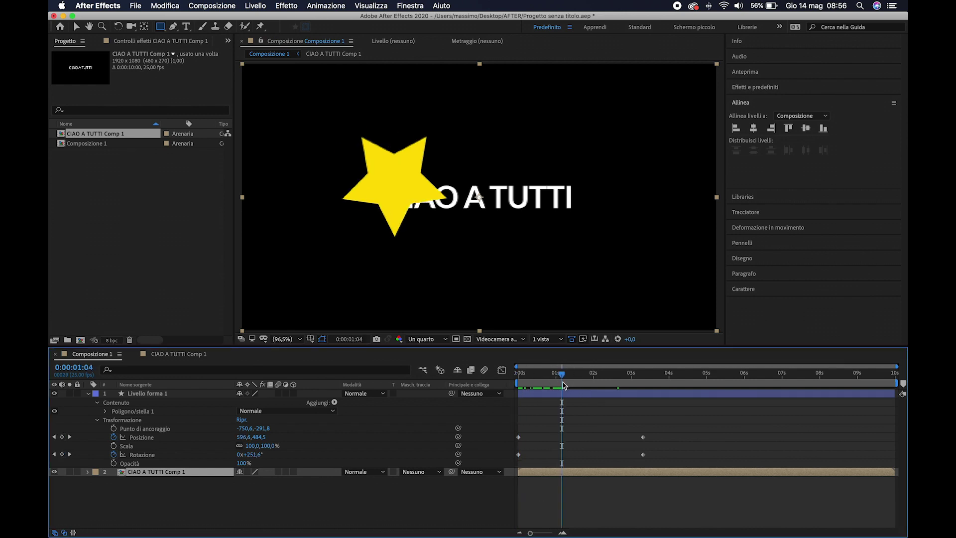
{"action": "left_click_drag", "start_coordinate": [395, 170], "coordinate": [396, 218]}
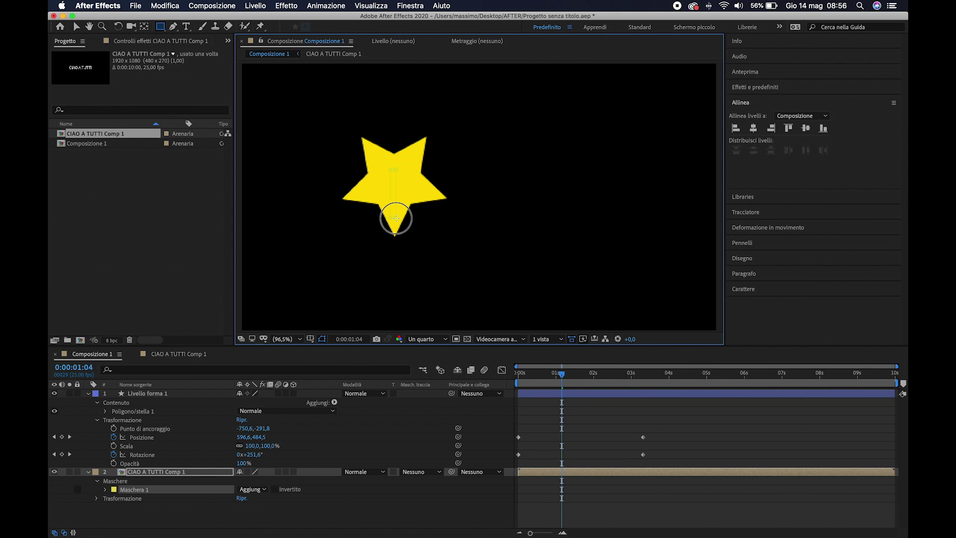
{"action": "left_click_drag", "start_coordinate": [396, 218], "coordinate": [397, 217]}
Expand Maschera 1 and set its first Tracciato maschera keyframe at 0:00:01:04.
{"action": "left_click", "coordinate": [105, 491]}
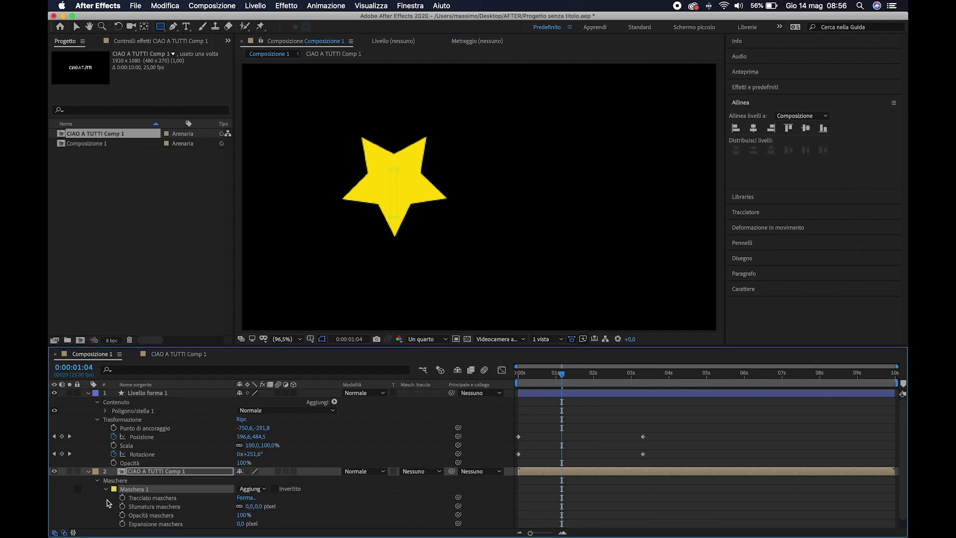
{"action": "scroll", "coordinate": [108, 502], "scroll_direction": "down", "scroll_amount": 1}
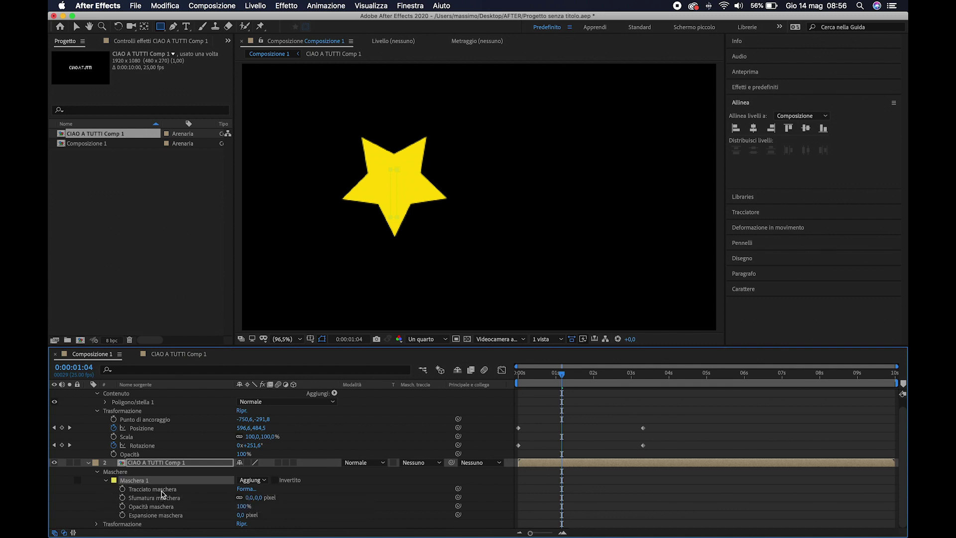
{"action": "left_click", "coordinate": [122, 489]}
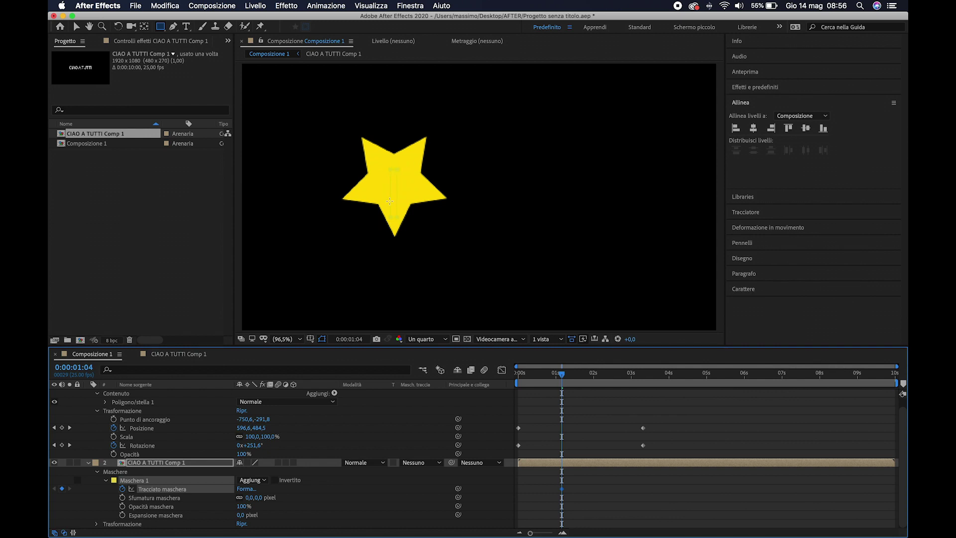
After the star passes, widen the mask's right corners to reveal 'CIAO A'.
{"action": "left_click_drag", "start_coordinate": [560, 376], "coordinate": [588, 383]}
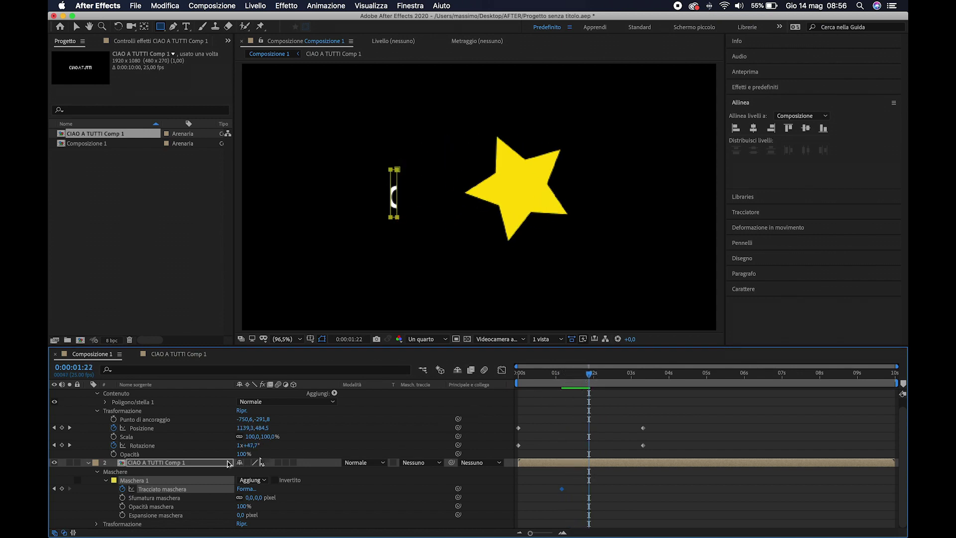
{"action": "left_click", "coordinate": [157, 462]}
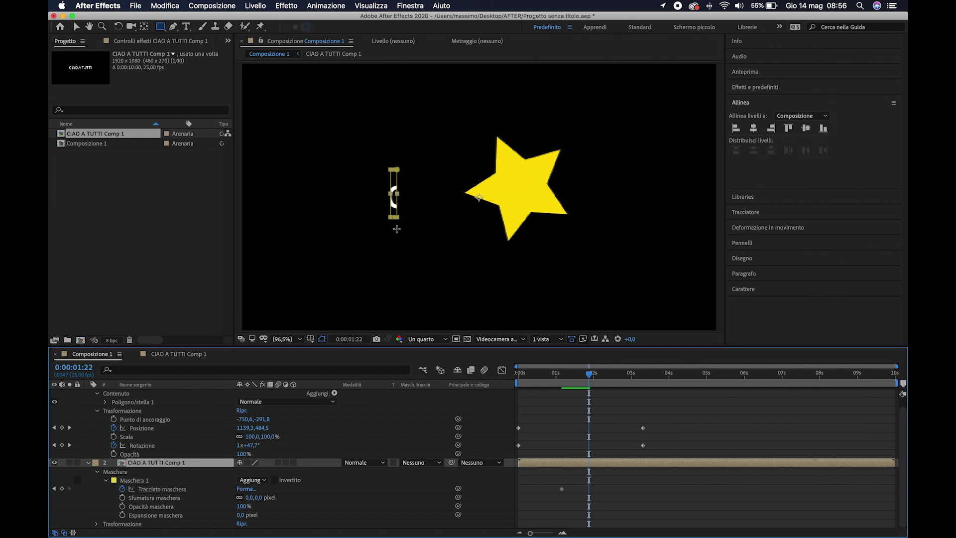
{"action": "key", "text": "v"}
{"action": "mouse_move", "coordinate": [399, 217]}
{"action": "left_mouse_down"}
{"action": "mouse_move", "coordinate": [495, 223]}
{"action": "mouse_move", "coordinate": [518, 214]}
{"action": "left_mouse_up"}
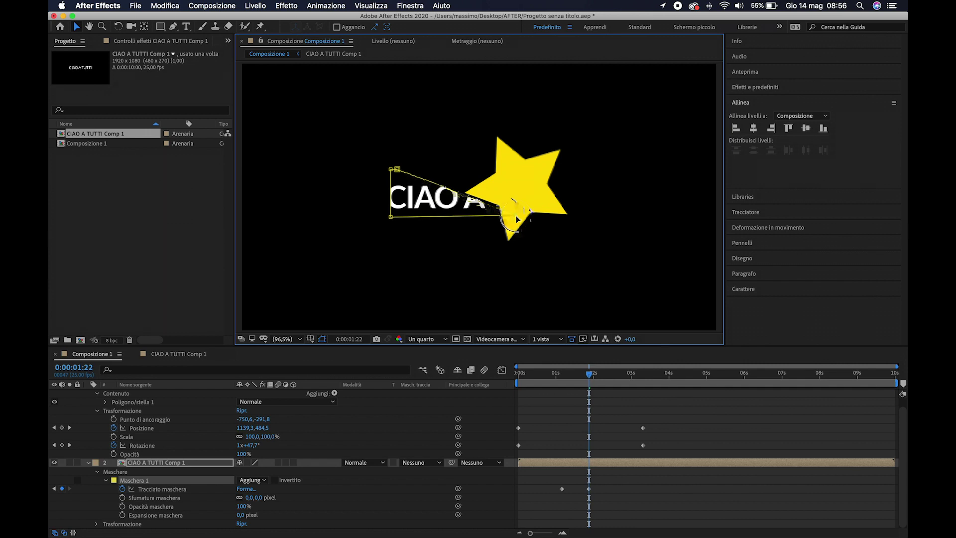
{"action": "left_click_drag", "start_coordinate": [397, 169], "coordinate": [522, 174]}
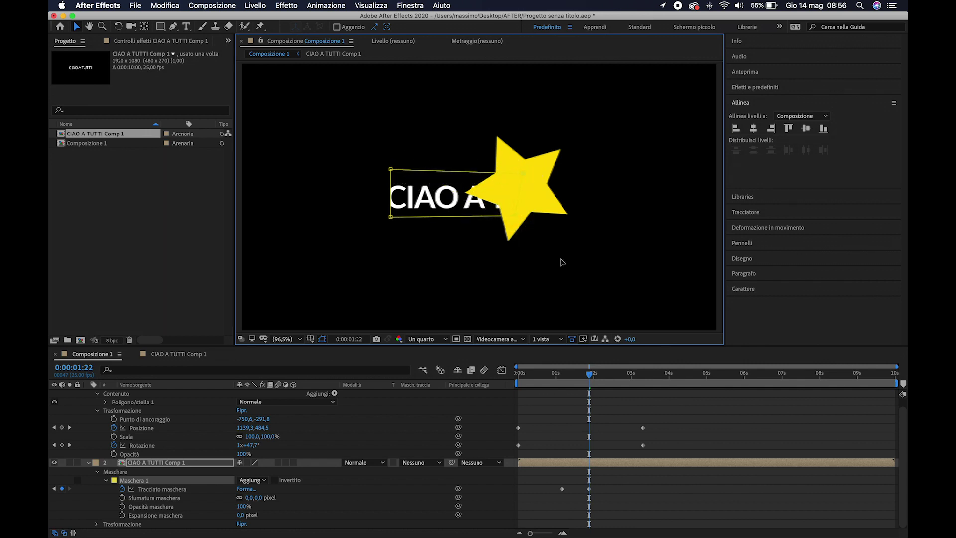
Review the mask points near the star's tip at 0:00:01:06, 1:11 and 1:04.
{"action": "left_click_drag", "start_coordinate": [589, 373], "coordinate": [563, 377]}
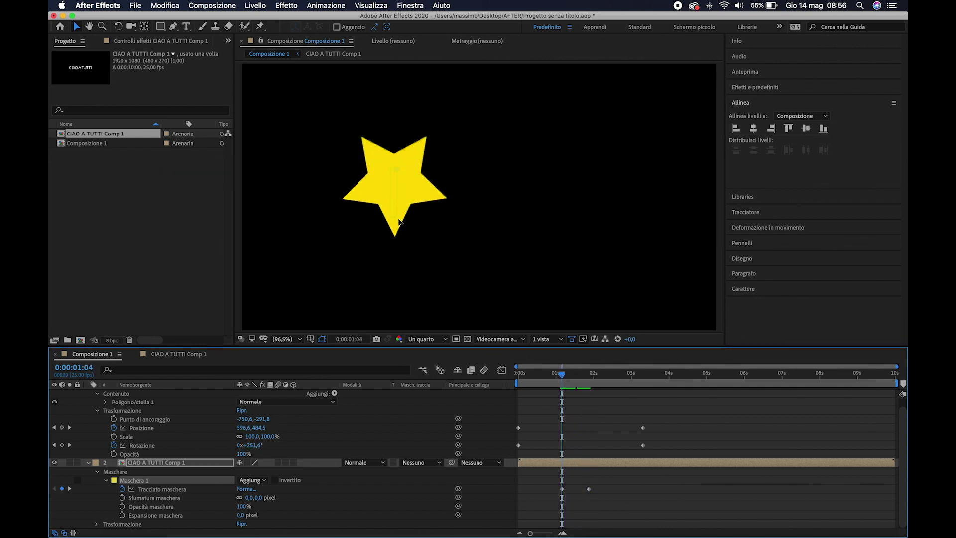
{"action": "left_click", "coordinate": [393, 220]}
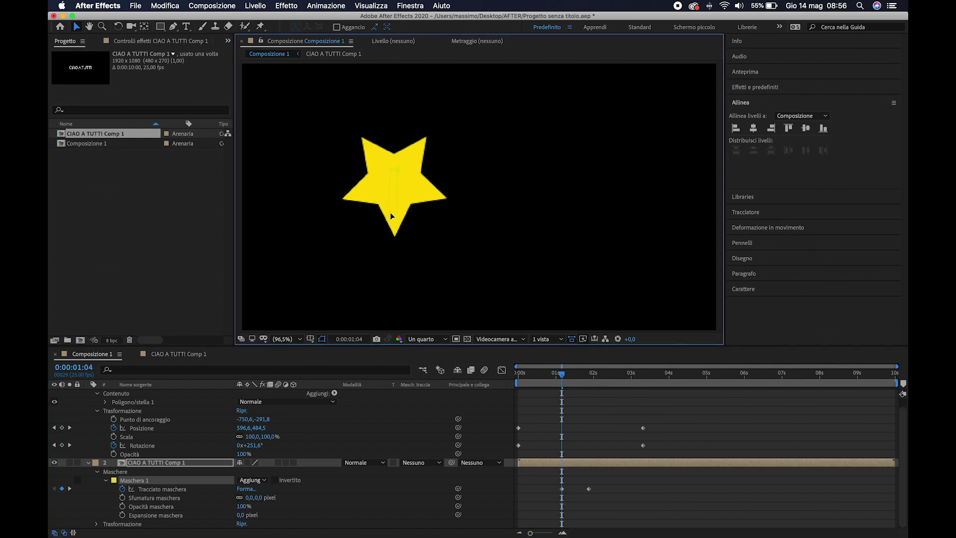
{"action": "left_click", "coordinate": [388, 169]}
{"action": "left_click_drag", "start_coordinate": [562, 376], "coordinate": [574, 375]}
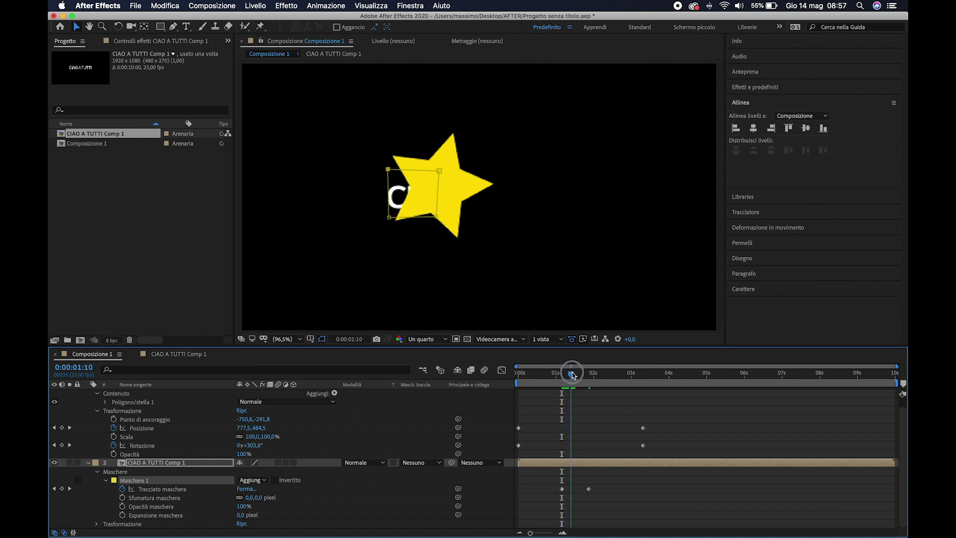
{"action": "left_click_drag", "start_coordinate": [573, 374], "coordinate": [561, 374]}
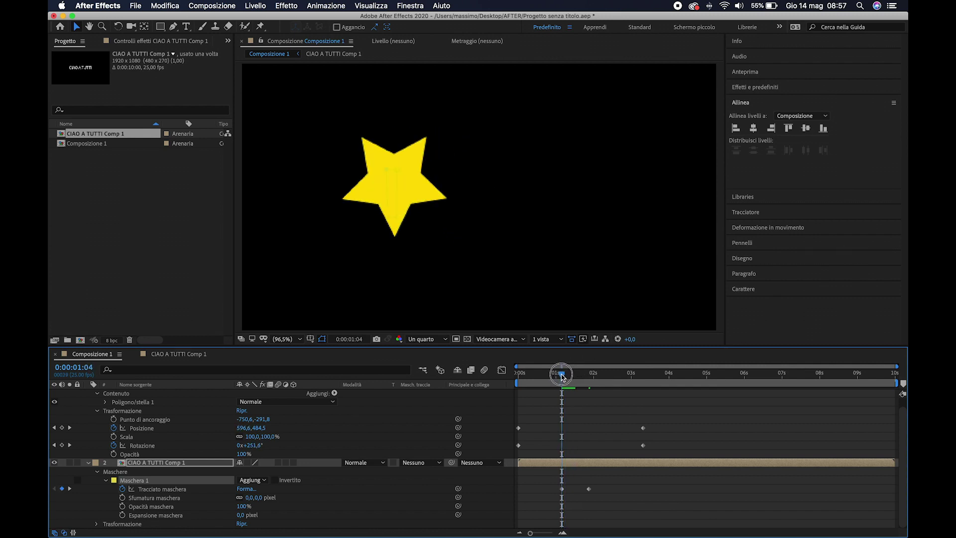
{"action": "left_click", "coordinate": [390, 222]}
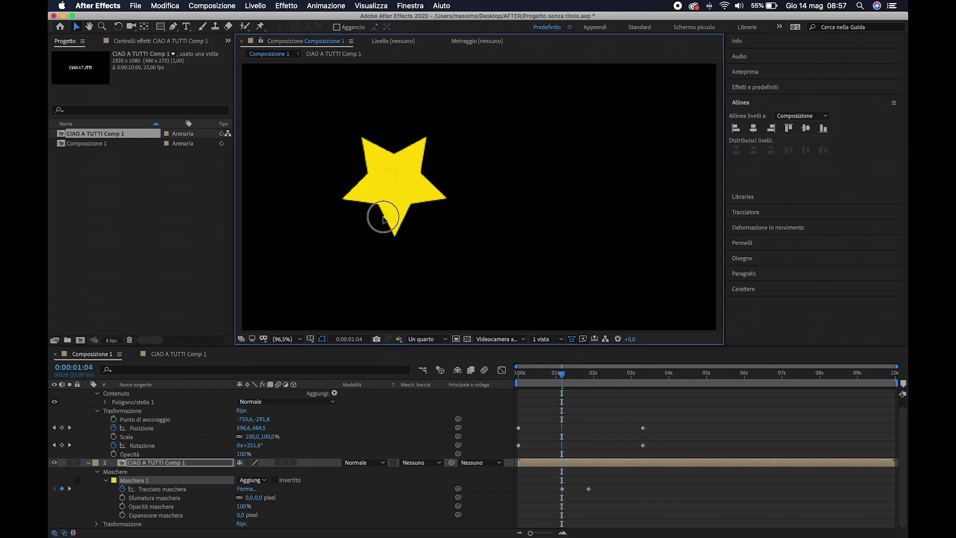
{"action": "left_click", "coordinate": [385, 170]}
At 0:00:01:16, shift the mask's left corners further left to square the edge.
{"action": "left_click_drag", "start_coordinate": [561, 374], "coordinate": [589, 374]}
{"action": "left_click_drag", "start_coordinate": [391, 219], "coordinate": [382, 218]}
{"action": "left_click_drag", "start_coordinate": [390, 170], "coordinate": [382, 170]}
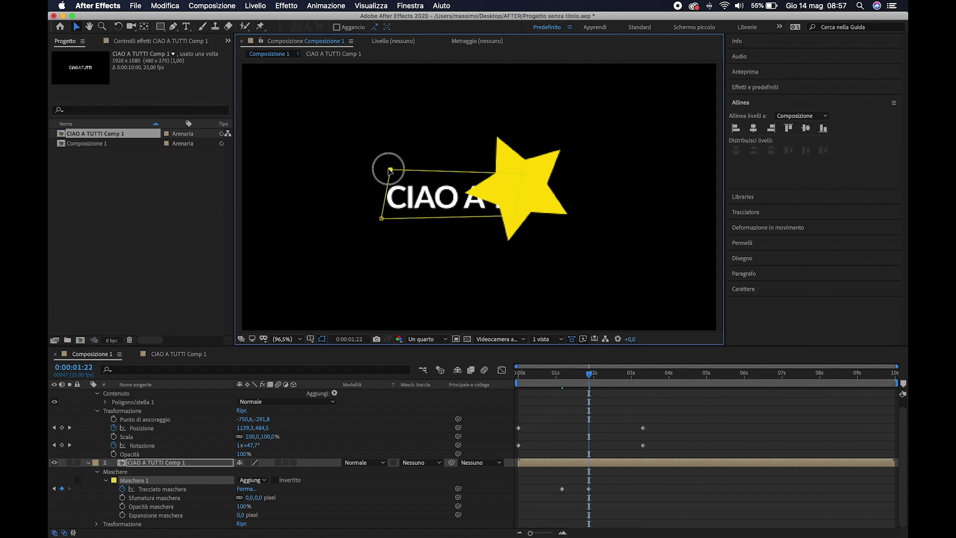
At 0:00:02:00, stretch the mask's right corners behind the star; delete the stray 01:22 keyframe.
{"action": "left_click_drag", "start_coordinate": [593, 383], "coordinate": [602, 383]}
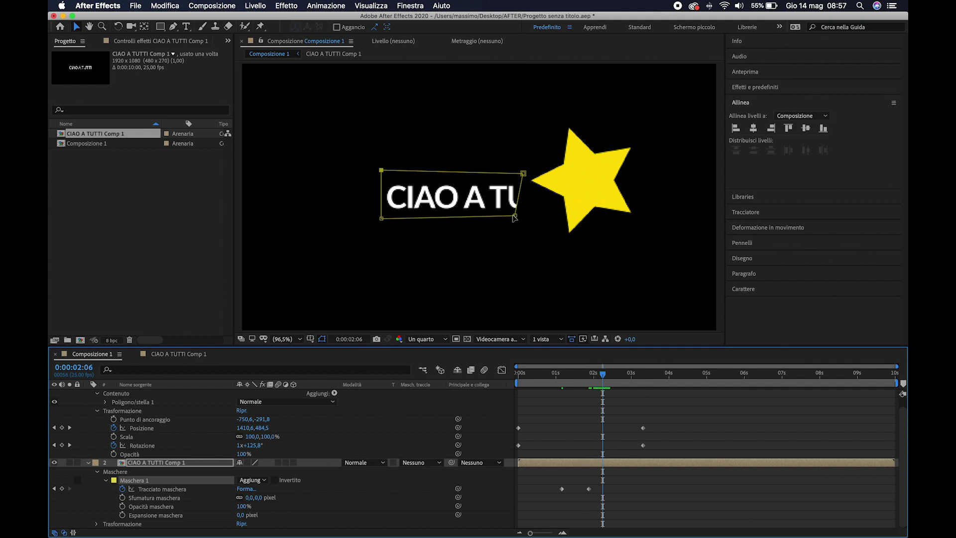
{"action": "left_click_drag", "start_coordinate": [516, 218], "coordinate": [575, 221]}
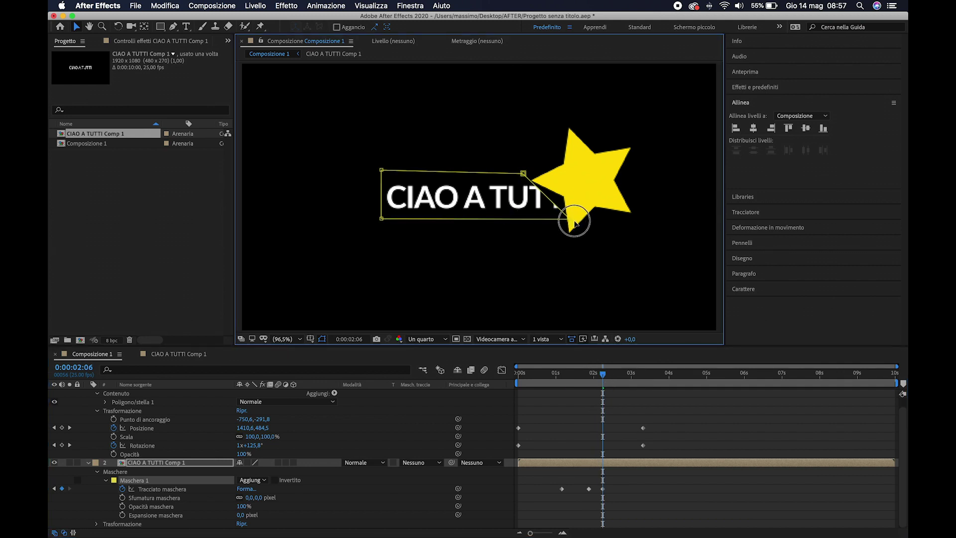
{"action": "left_click_drag", "start_coordinate": [521, 177], "coordinate": [593, 176]}
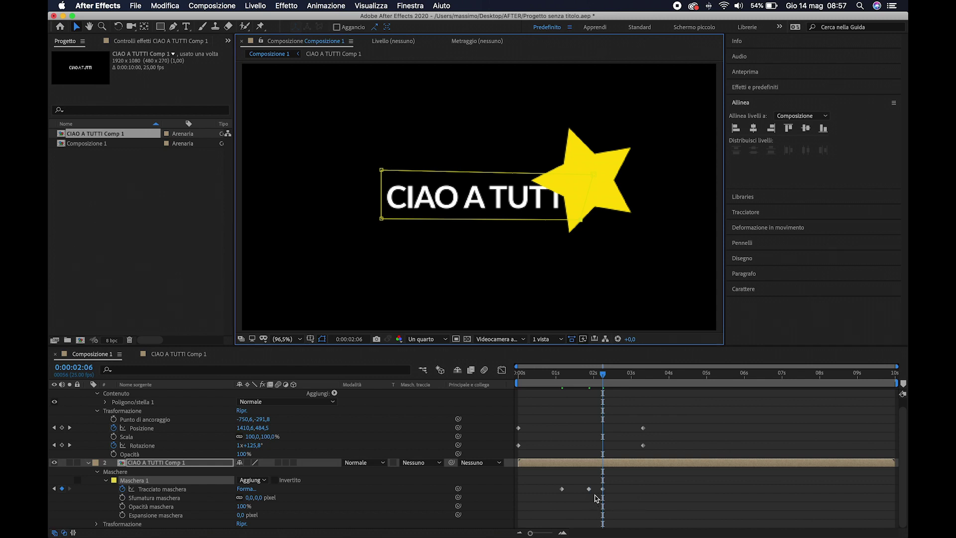
{"action": "left_click", "coordinate": [590, 489]}
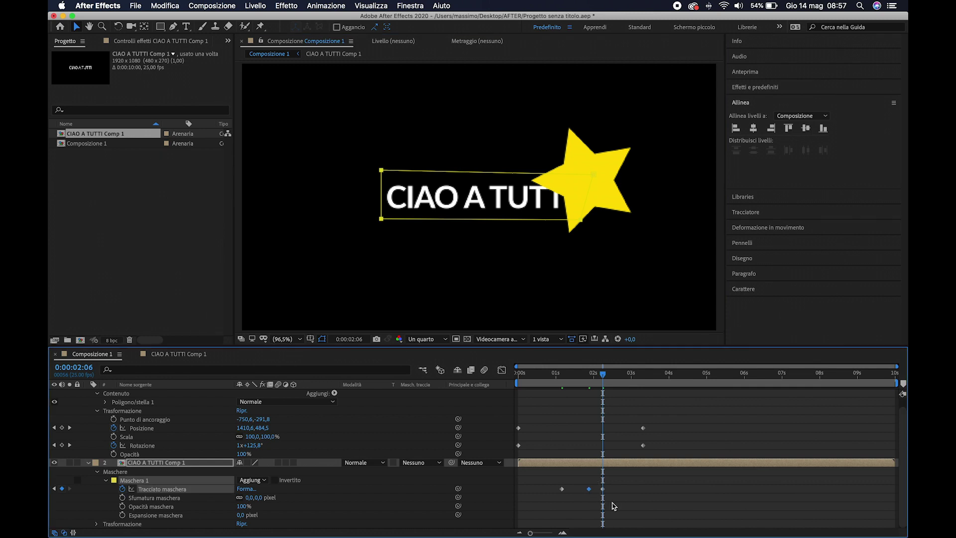
{"action": "key", "text": "Delete"}
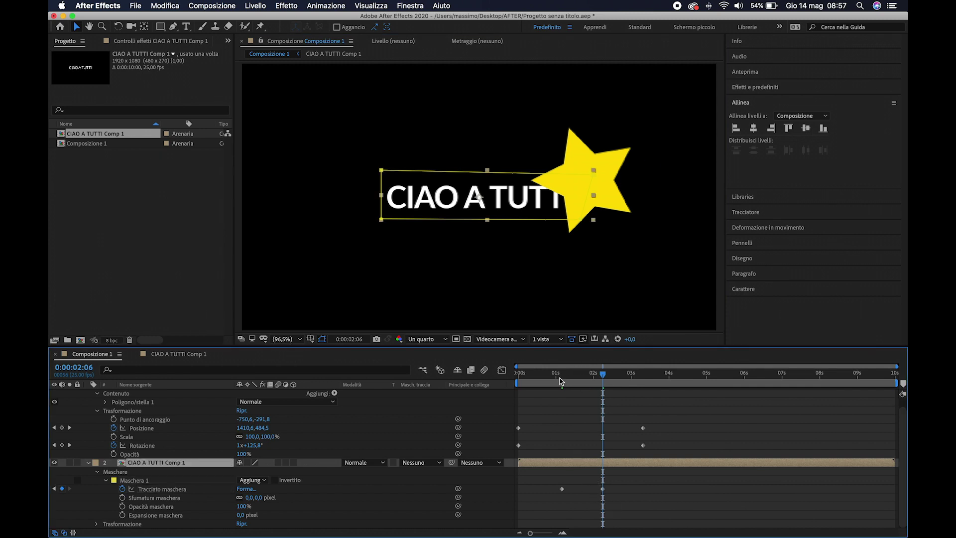
{"action": "left_click", "coordinate": [560, 382]}
{"action": "key", "text": "space"}
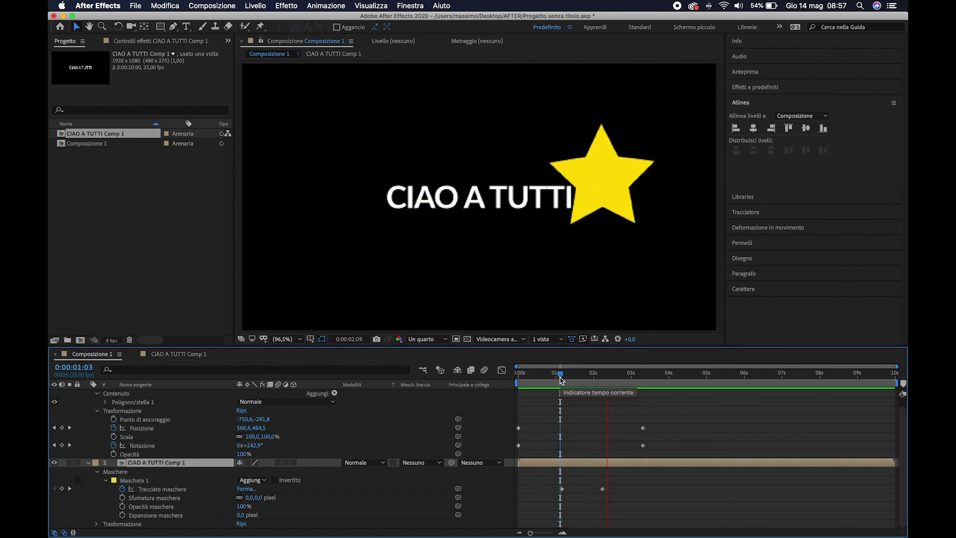
{"action": "left_click_drag", "start_coordinate": [568, 381], "coordinate": [581, 384]}
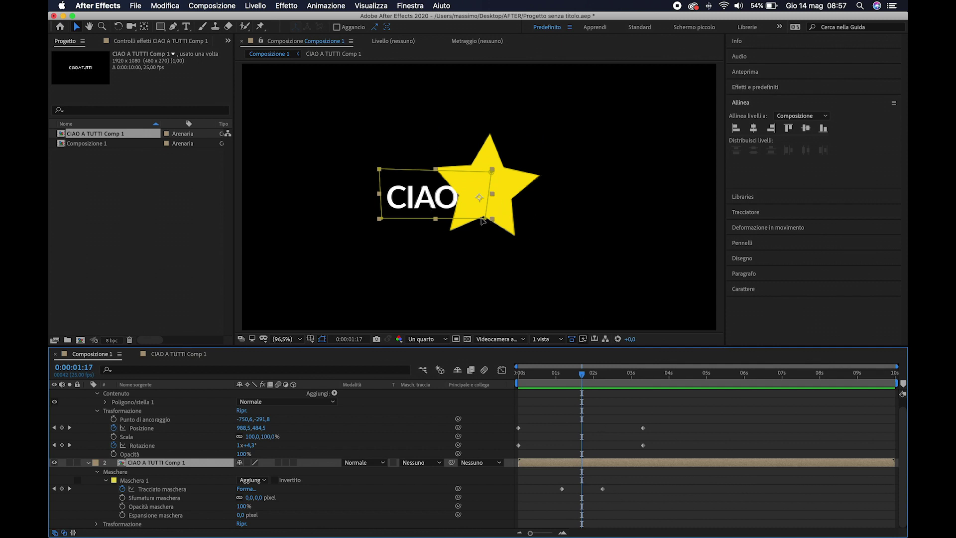
{"action": "mouse_move", "coordinate": [486, 221]}
{"action": "left_mouse_down"}
{"action": "mouse_move", "coordinate": [443, 249]}
{"action": "mouse_move", "coordinate": [479, 243]}
{"action": "mouse_move", "coordinate": [470, 237]}
{"action": "left_mouse_up"}
{"action": "key", "text": "cmd+z"}
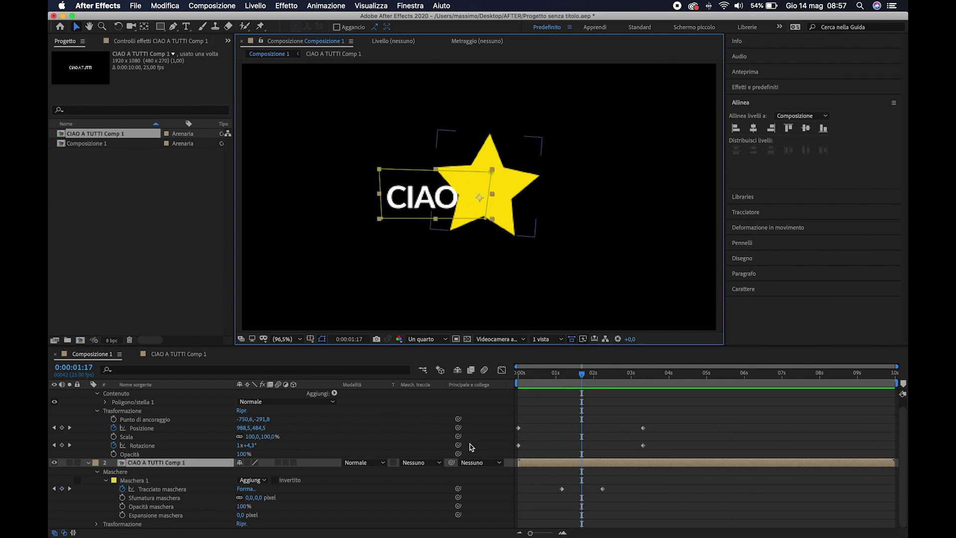
{"action": "left_click", "coordinate": [177, 492]}
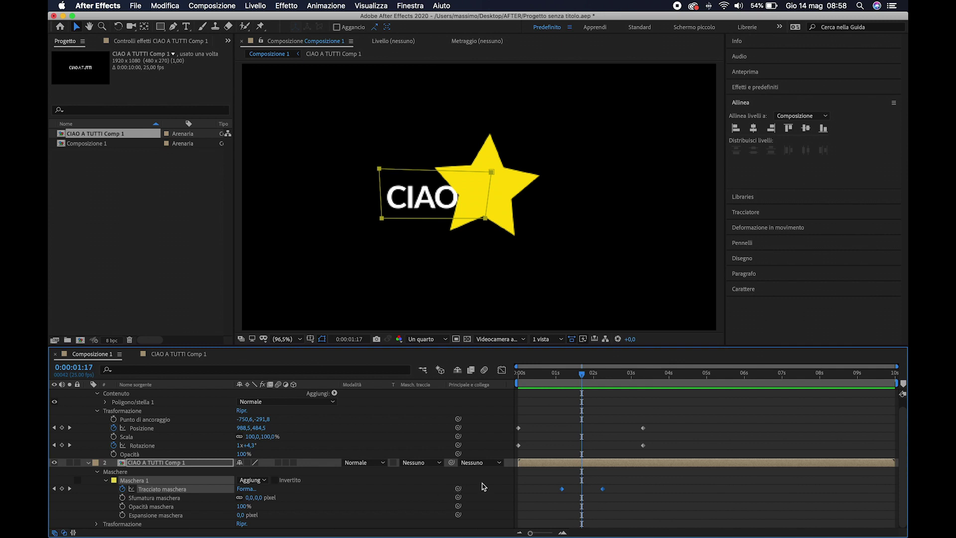
{"action": "left_click_drag", "start_coordinate": [531, 381], "coordinate": [488, 378]}
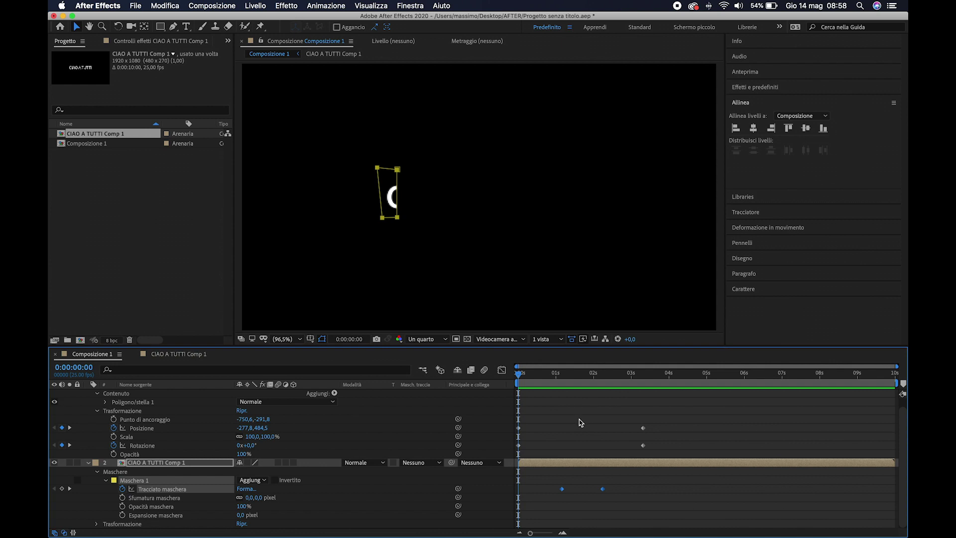
{"action": "mouse_move", "coordinate": [519, 377]}
{"action": "left_mouse_down"}
{"action": "mouse_move", "coordinate": [603, 378]}
{"action": "mouse_move", "coordinate": [565, 390]}
{"action": "left_mouse_up"}
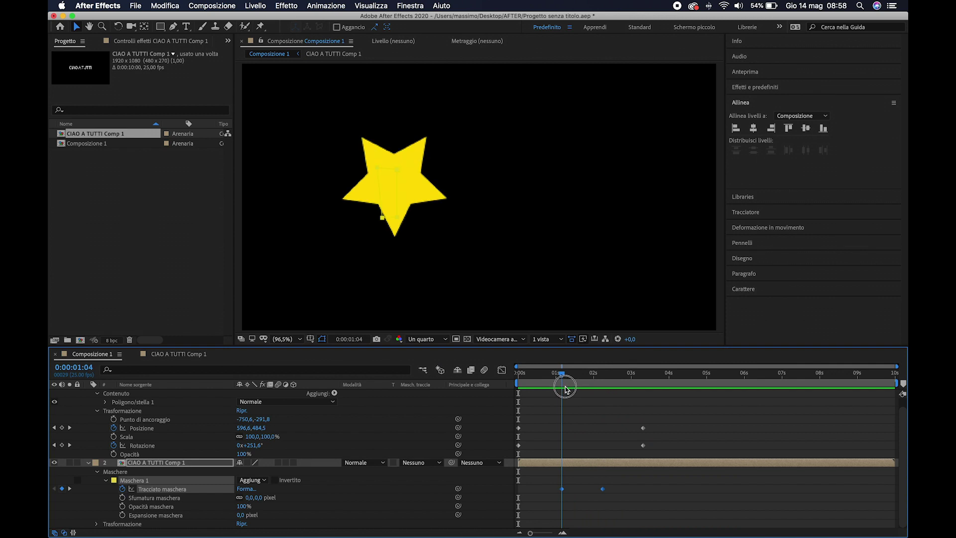
At 0:00:01:03, pull the CIAO A TUTTI mask's right corners left behind the star.
{"action": "left_click_drag", "start_coordinate": [563, 389], "coordinate": [569, 391]}
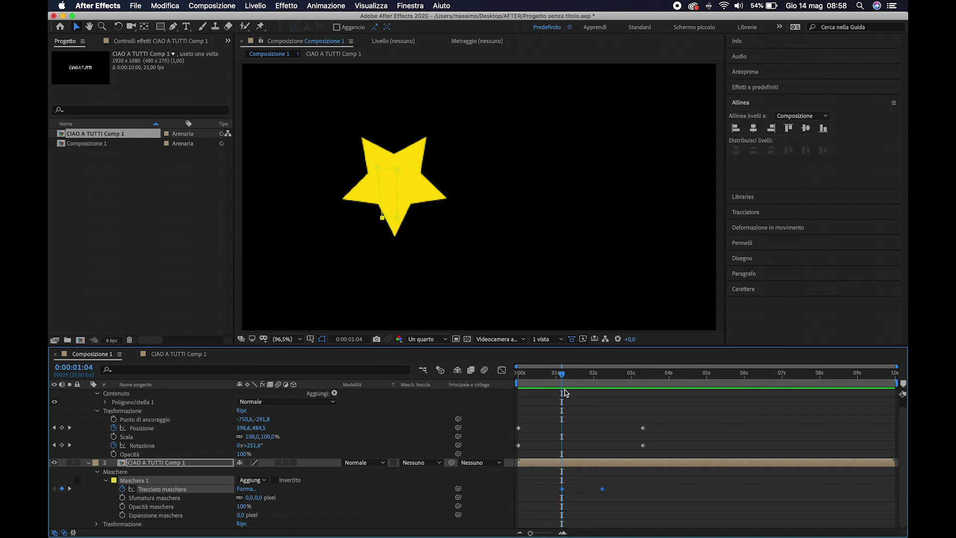
{"action": "left_click", "coordinate": [752, 72]}
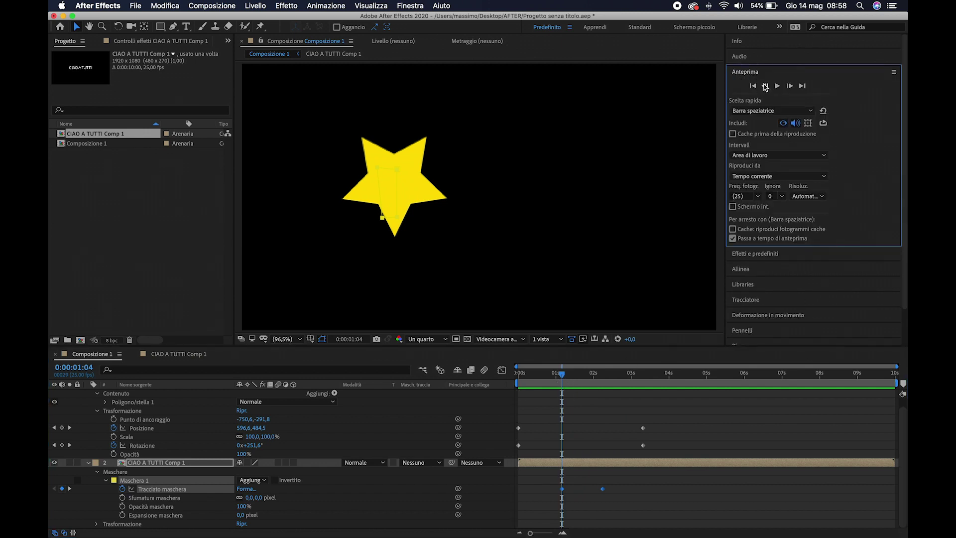
{"action": "left_click", "coordinate": [765, 87]}
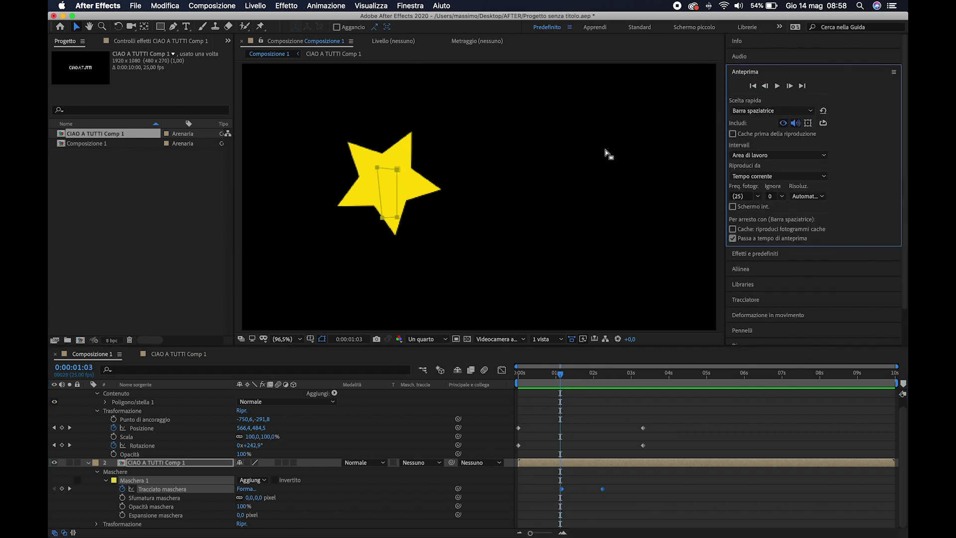
{"action": "left_click_drag", "start_coordinate": [399, 219], "coordinate": [381, 220]}
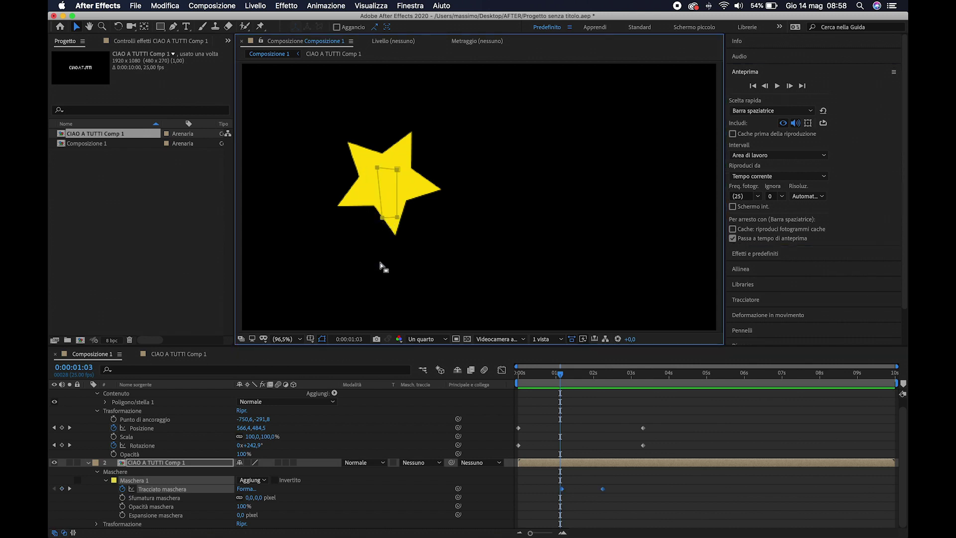
{"action": "left_click", "coordinate": [172, 462]}
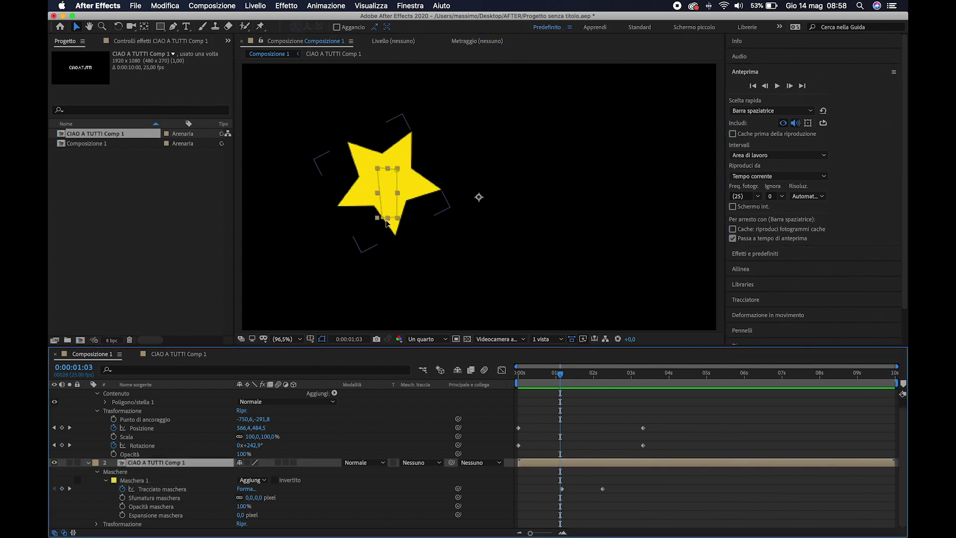
{"action": "left_click_drag", "start_coordinate": [398, 220], "coordinate": [382, 218]}
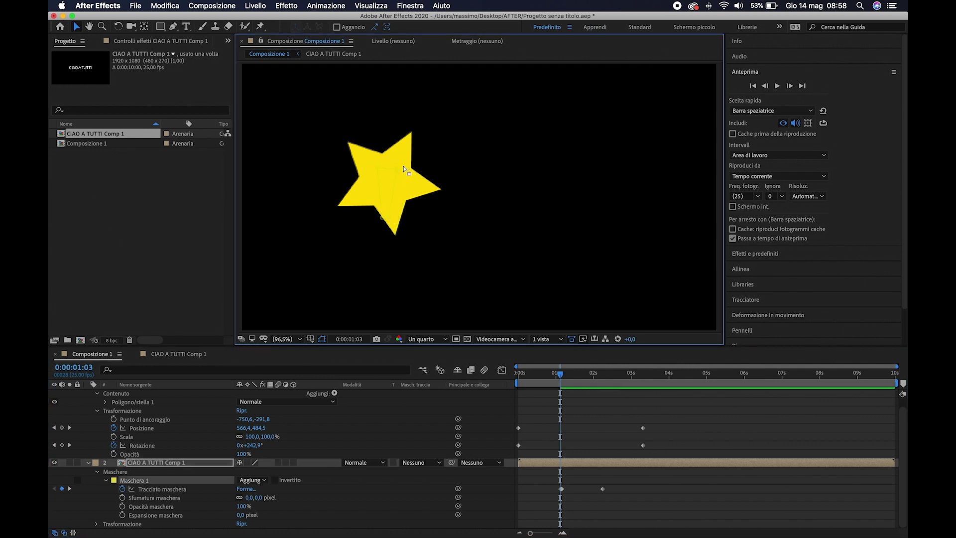
{"action": "left_click_drag", "start_coordinate": [398, 173], "coordinate": [385, 171]}
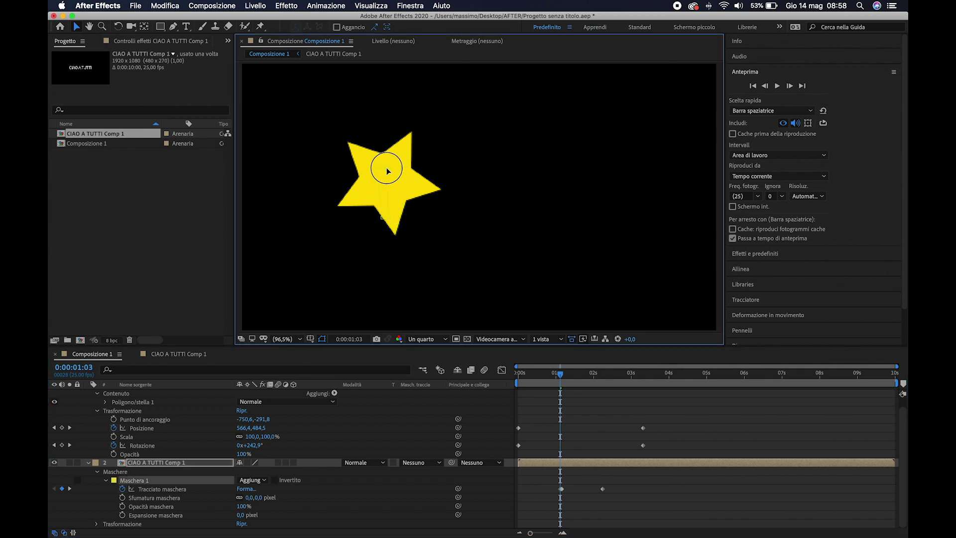
{"action": "left_click_drag", "start_coordinate": [390, 219], "coordinate": [385, 214]}
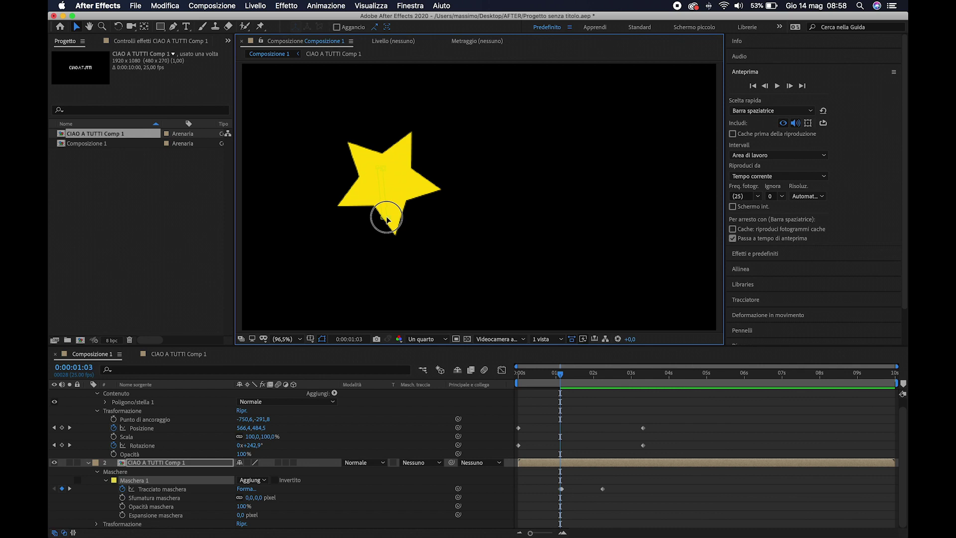
Preview the animation from the start of the composition.
{"action": "left_click", "coordinate": [546, 381]}
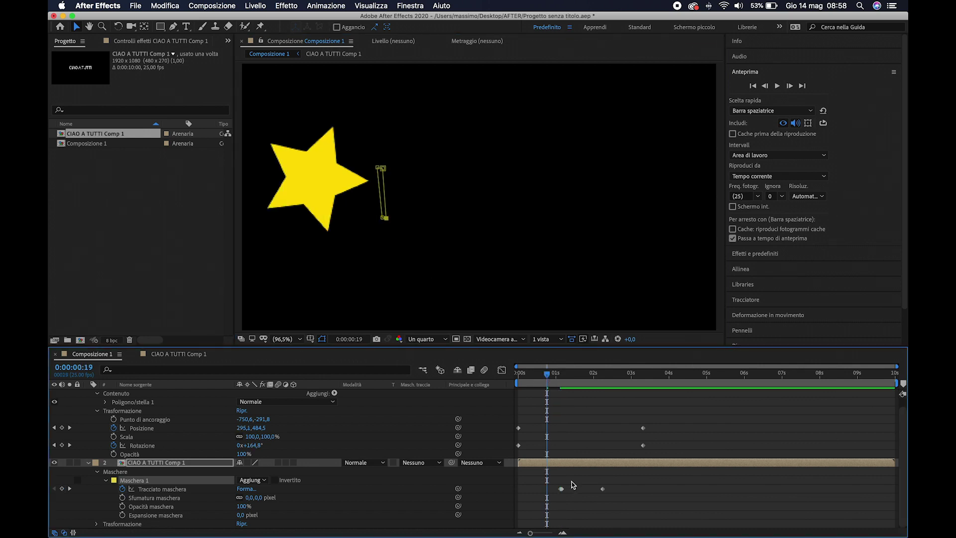
{"action": "left_click", "coordinate": [562, 534]}
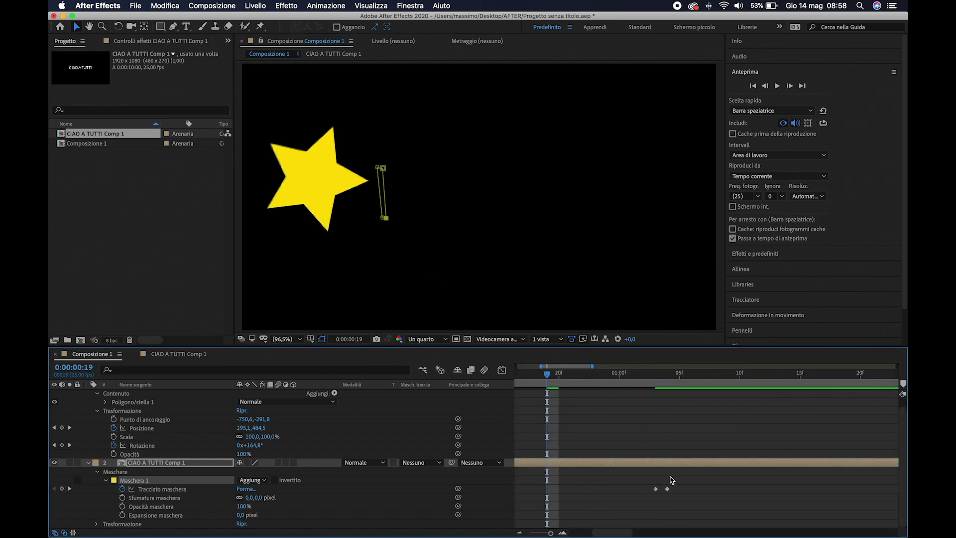
{"action": "left_click", "coordinate": [518, 533]}
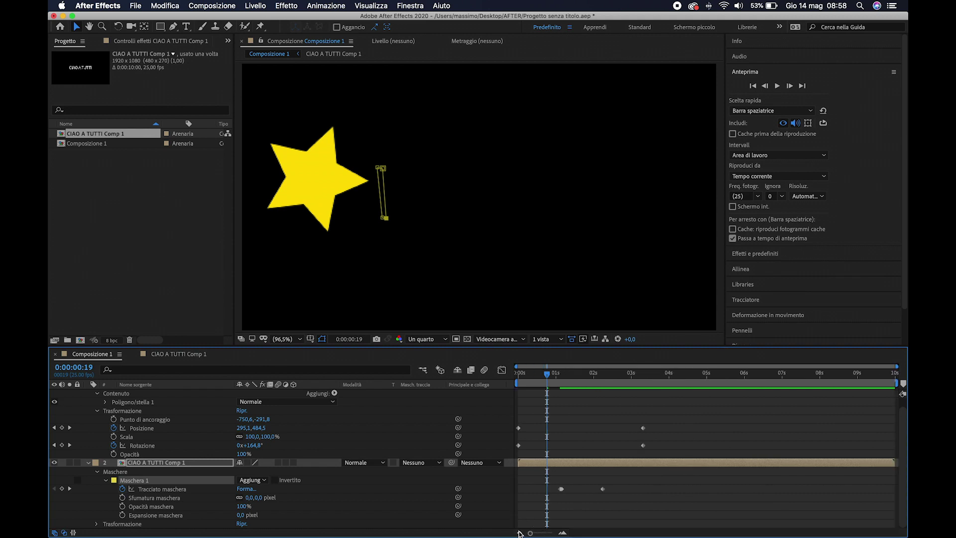
{"action": "left_click", "coordinate": [519, 373]}
{"action": "key", "text": "space"}
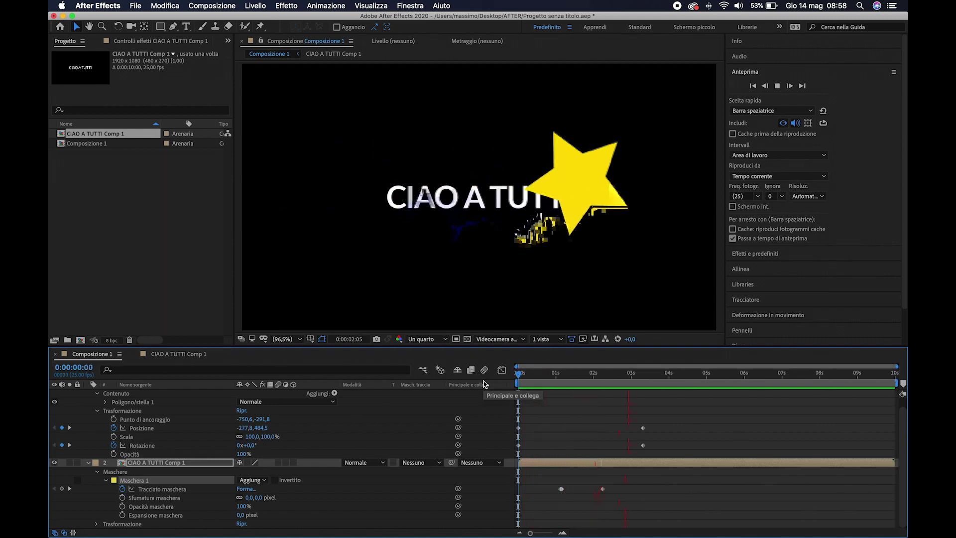
Stop playback, try shifting the text layer's mask higher at 02:19, then undo it.
{"action": "key", "text": "space"}
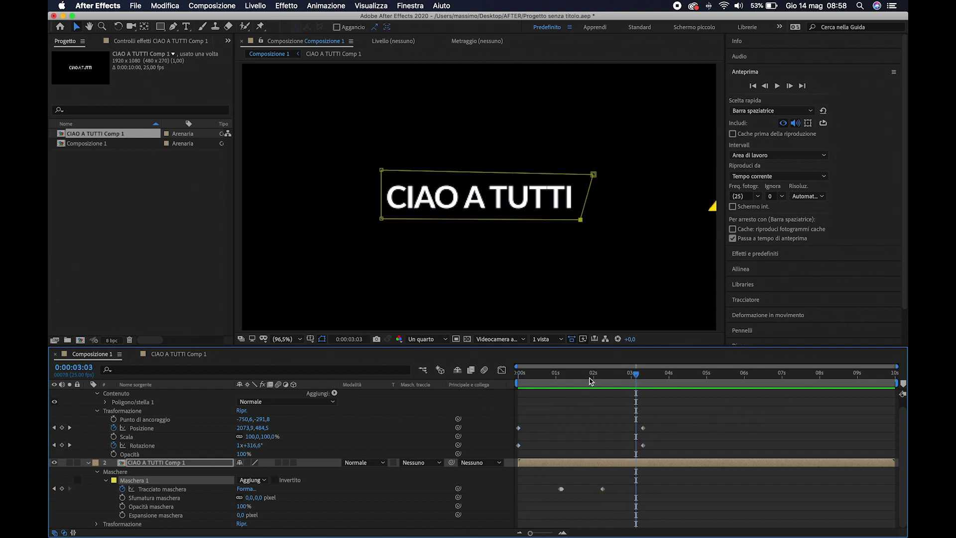
{"action": "left_click_drag", "start_coordinate": [571, 381], "coordinate": [623, 383]}
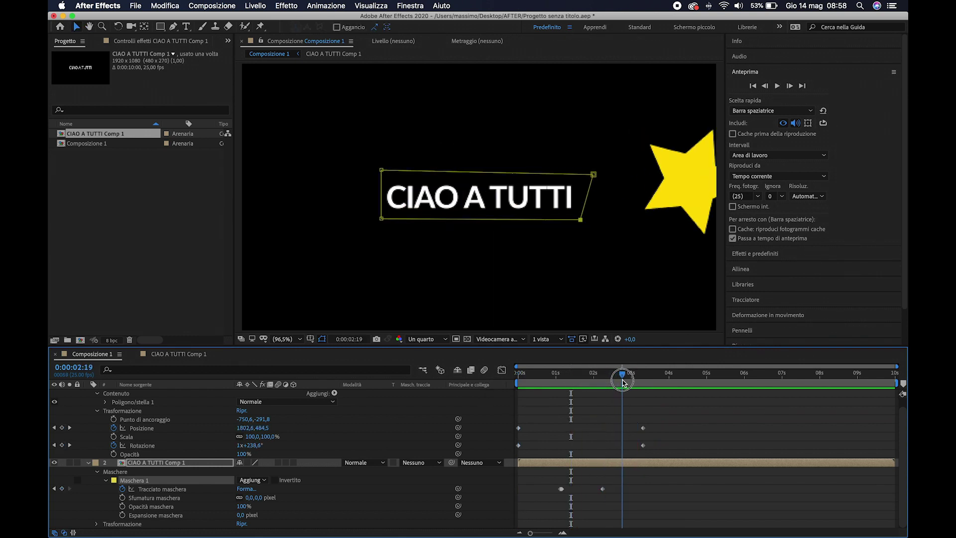
{"action": "left_click", "coordinate": [360, 520]}
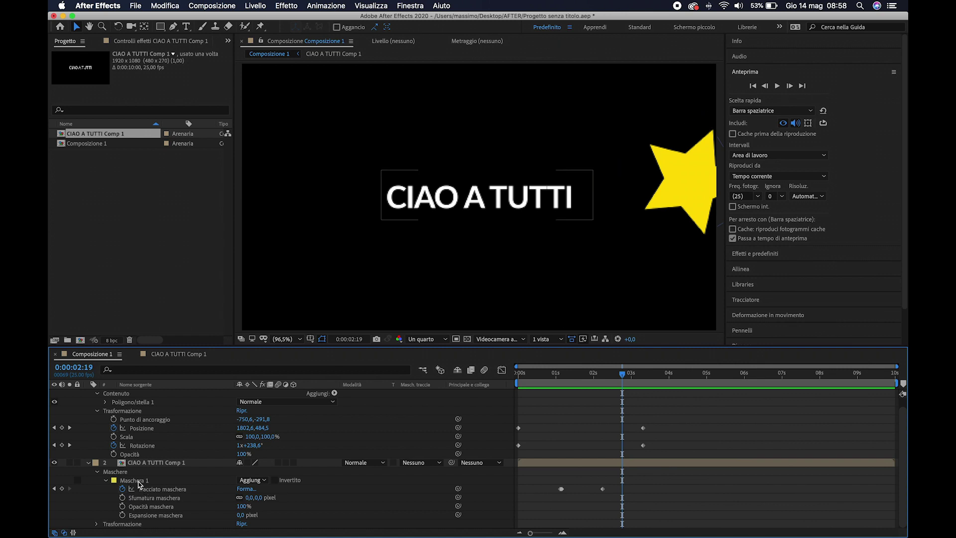
{"action": "left_click", "coordinate": [139, 481]}
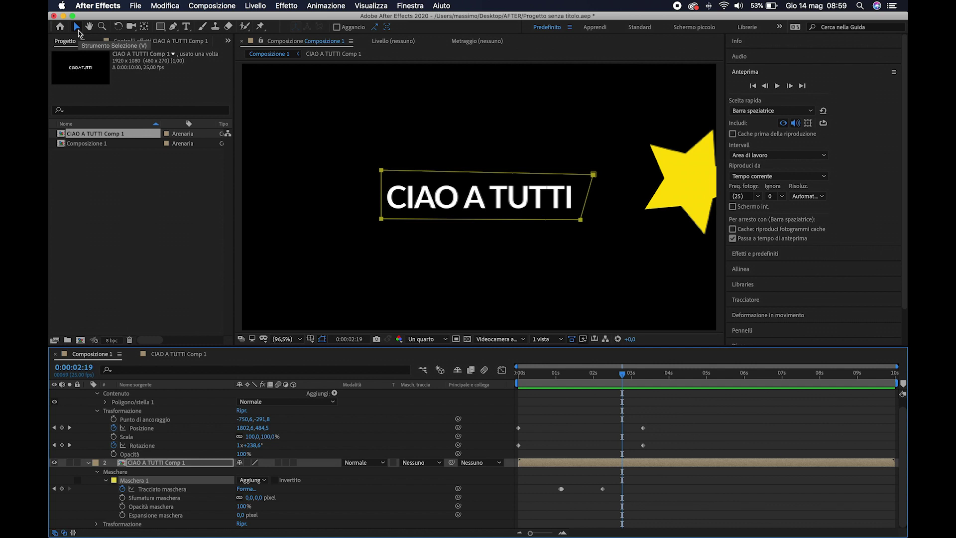
{"action": "left_click_drag", "start_coordinate": [507, 221], "coordinate": [510, 220]}
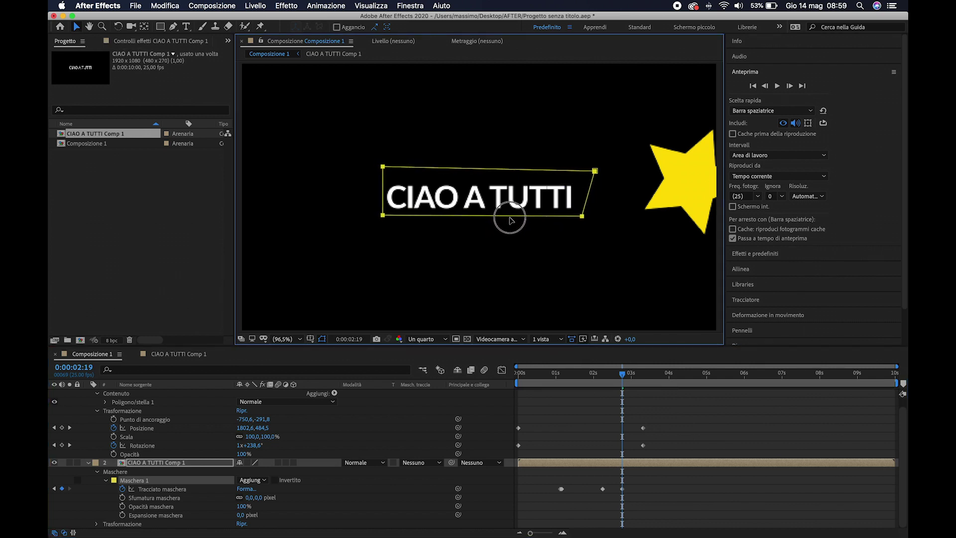
{"action": "left_click_drag", "start_coordinate": [510, 221], "coordinate": [509, 220]}
{"action": "key", "text": "cmd+z"}
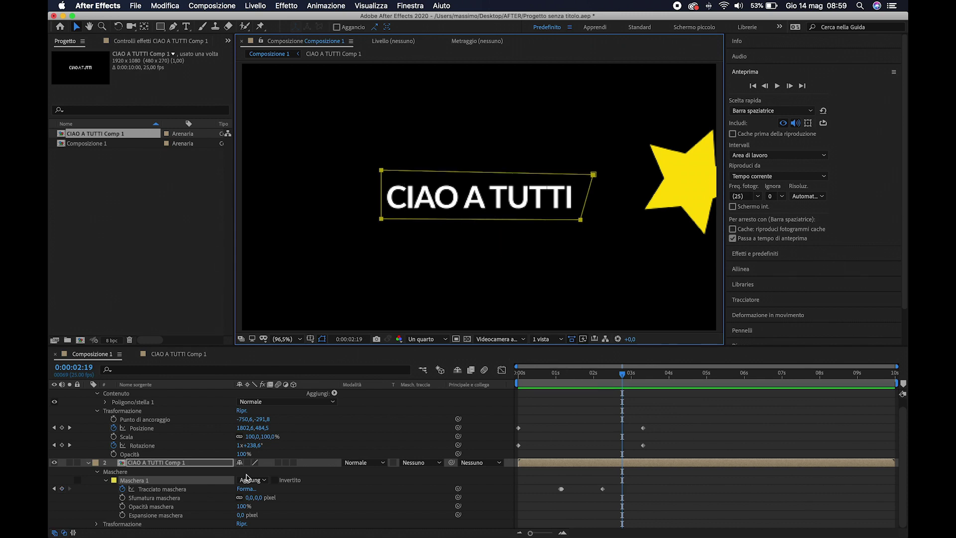
Try moving the CIAO A TUTTI mask's left corners, then undo those edits.
{"action": "left_click", "coordinate": [184, 450]}
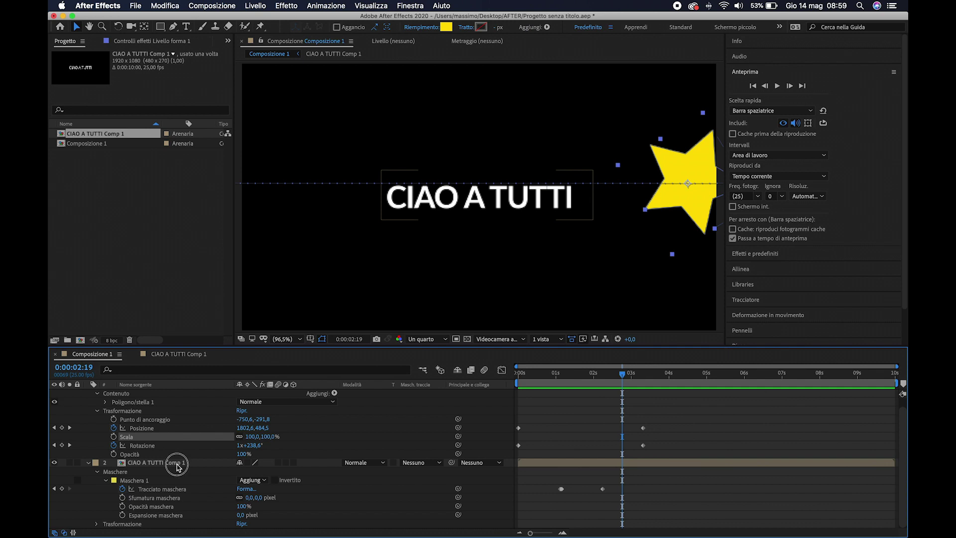
{"action": "left_click", "coordinate": [179, 463]}
{"action": "left_click_drag", "start_coordinate": [381, 220], "coordinate": [375, 220]}
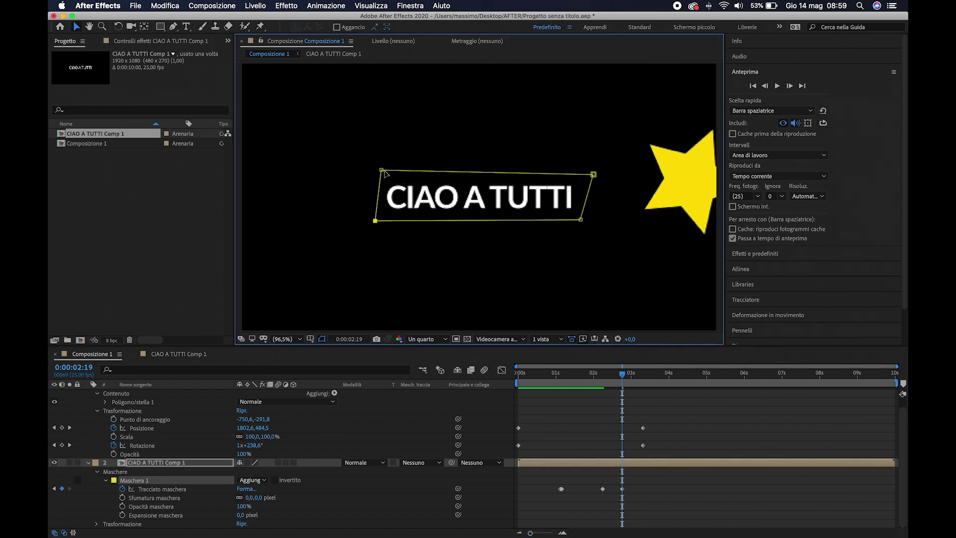
{"action": "left_click_drag", "start_coordinate": [381, 170], "coordinate": [379, 178]}
{"action": "key", "text": "super+z"}
{"action": "key", "text": "super+z"}
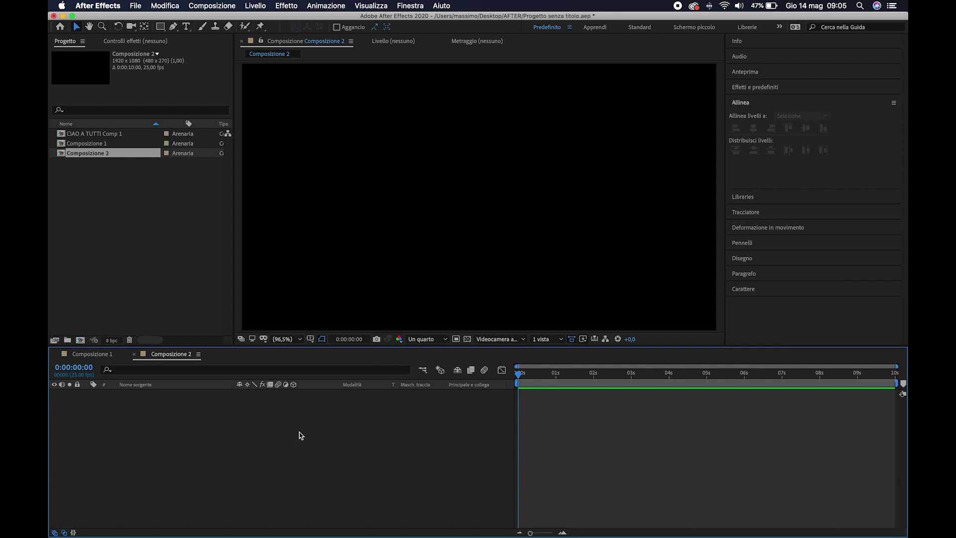
Type a '?' text layer in the viewer, keeping its Lucida Grande 725 px font.
{"action": "left_click", "coordinate": [186, 26]}
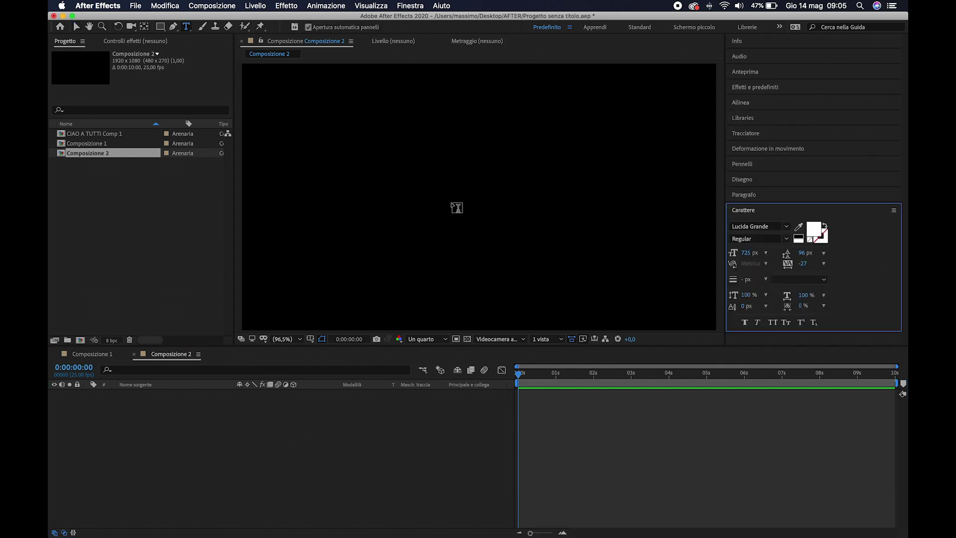
{"action": "left_click", "coordinate": [424, 195]}
{"action": "type", "text": "?"}
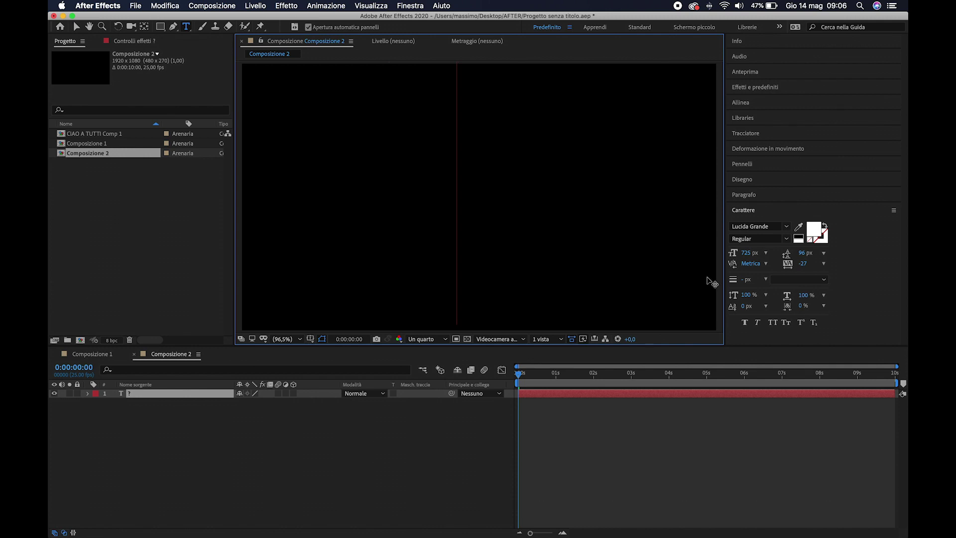
{"action": "key", "text": "super+a"}
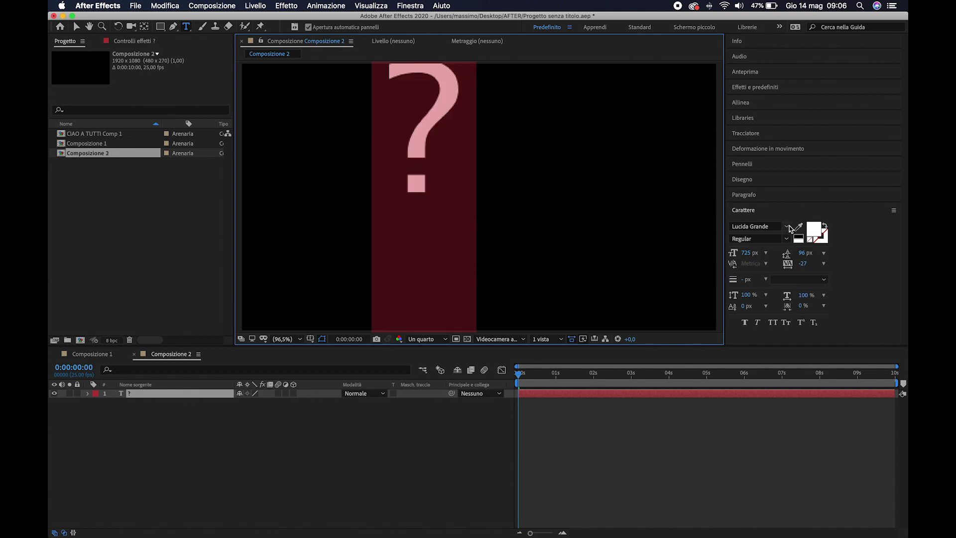
{"action": "left_click", "coordinate": [788, 227]}
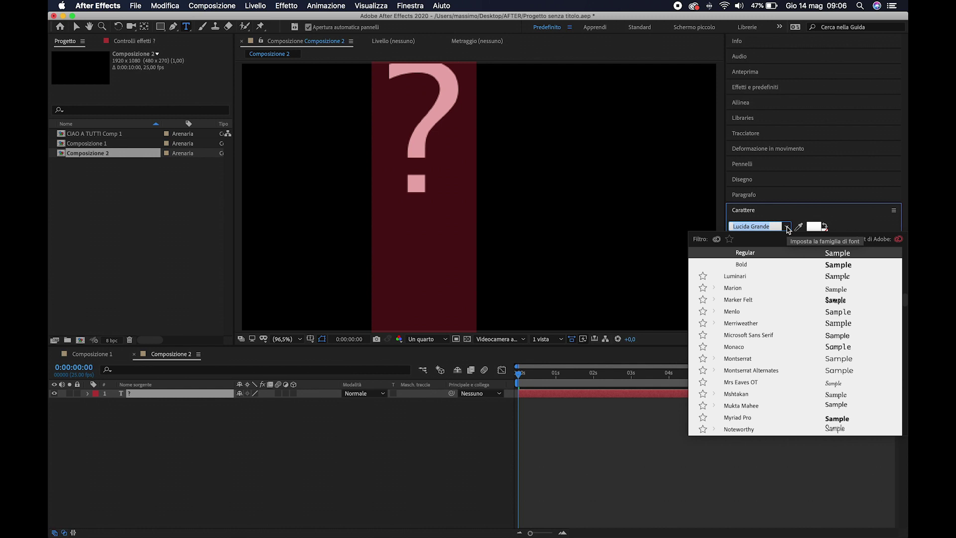
{"action": "left_click", "coordinate": [787, 227]}
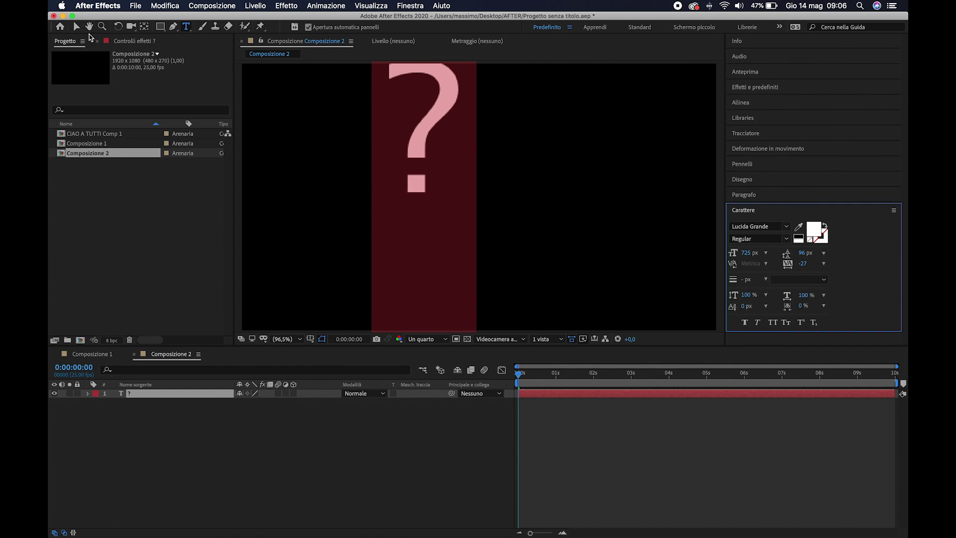
{"action": "left_click", "coordinate": [76, 25]}
Centre the question mark layer's anchor point on its glyph.
{"action": "right_click", "coordinate": [422, 145]}
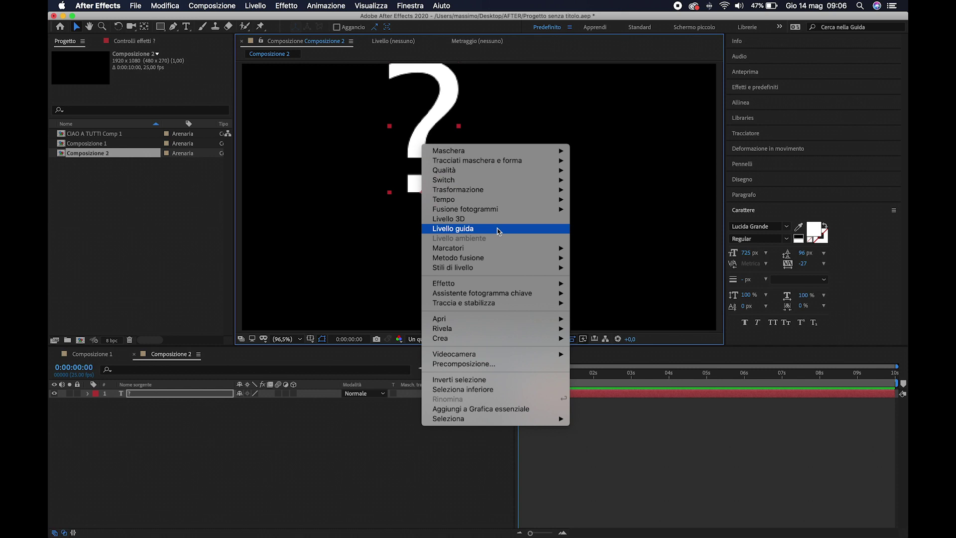
{"action": "mouse_move", "coordinate": [473, 189]}
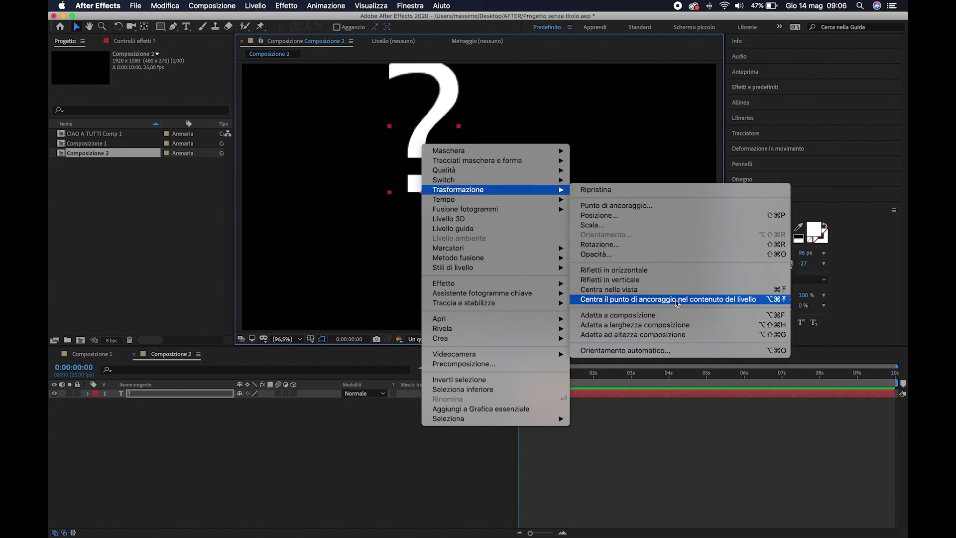
{"action": "left_click", "coordinate": [648, 241]}
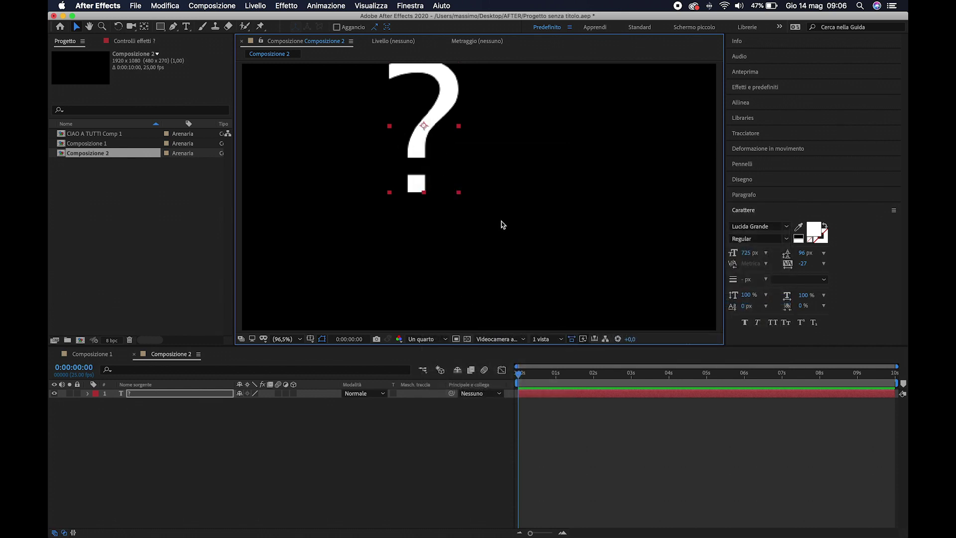
{"action": "key", "text": "comma"}
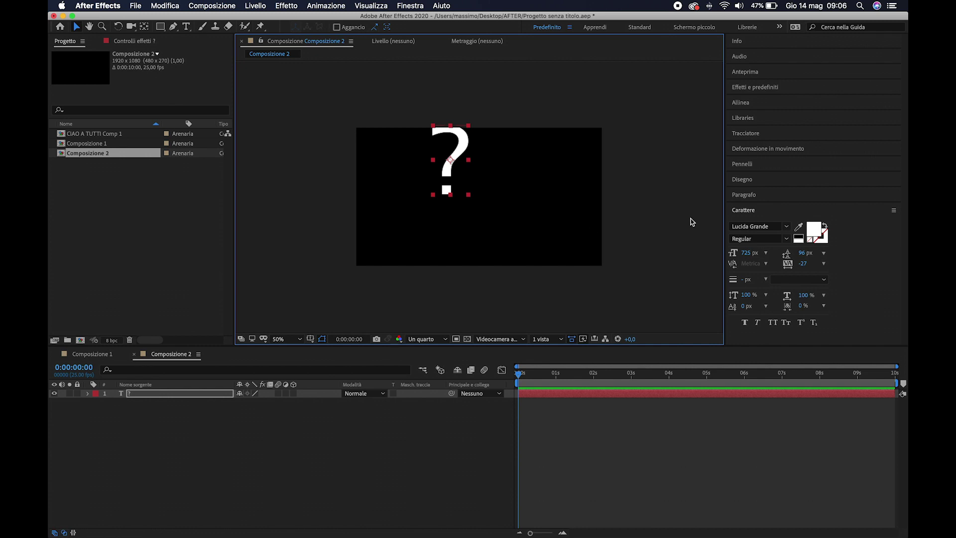
Align the question mark to the composition's horizontal and vertical centre.
{"action": "left_click", "coordinate": [753, 102]}
{"action": "left_click", "coordinate": [753, 129]}
{"action": "left_click", "coordinate": [805, 128]}
{"action": "left_click", "coordinate": [541, 309]}
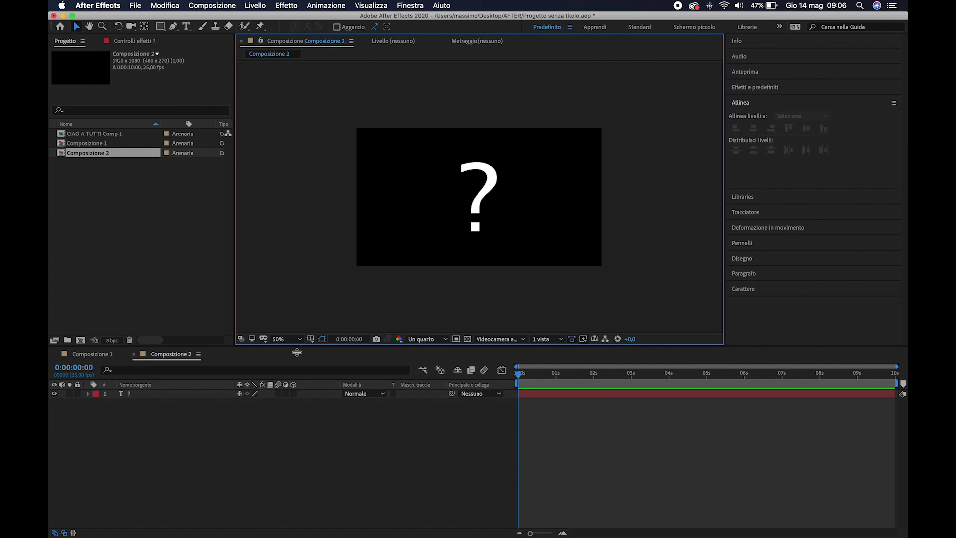
{"action": "left_click", "coordinate": [264, 394]}
{"action": "key", "text": "shift+/"}
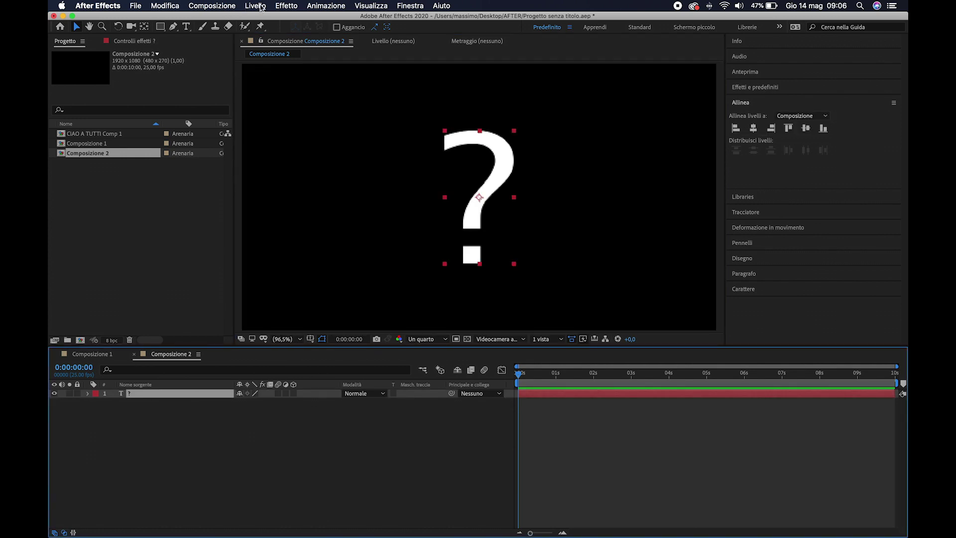
Auto-trace the ? text layer with Livello > Traccia automatica using default settings.
{"action": "left_click", "coordinate": [255, 6]}
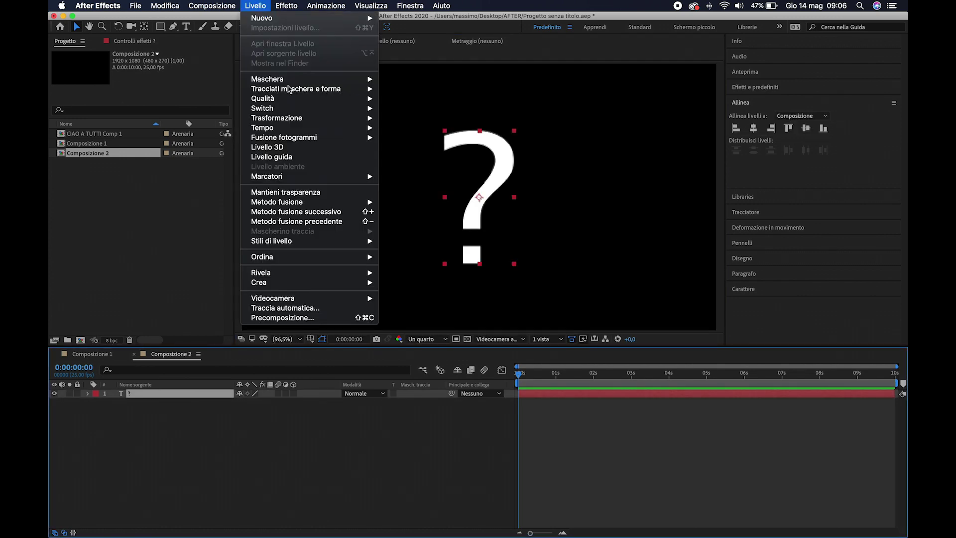
{"action": "left_click", "coordinate": [345, 311]}
{"action": "left_click", "coordinate": [589, 339]}
Hide the original ? layer and expand the traced layer's two masks.
{"action": "left_click", "coordinate": [380, 467]}
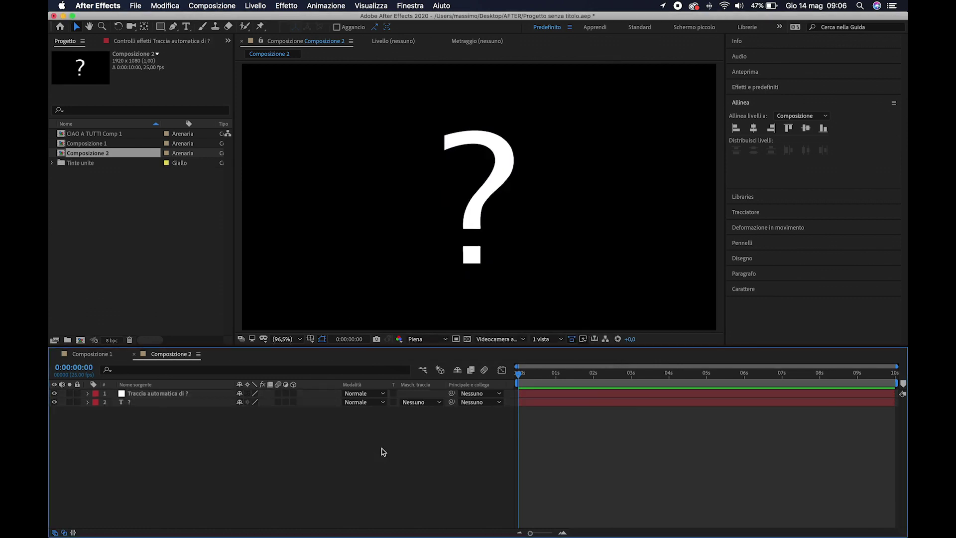
{"action": "left_click", "coordinate": [132, 403]}
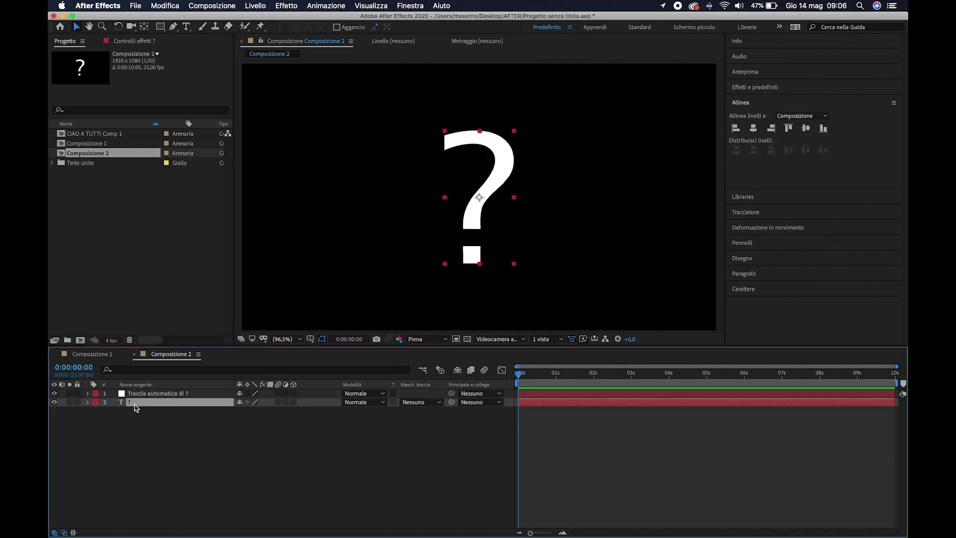
{"action": "left_click", "coordinate": [55, 402]}
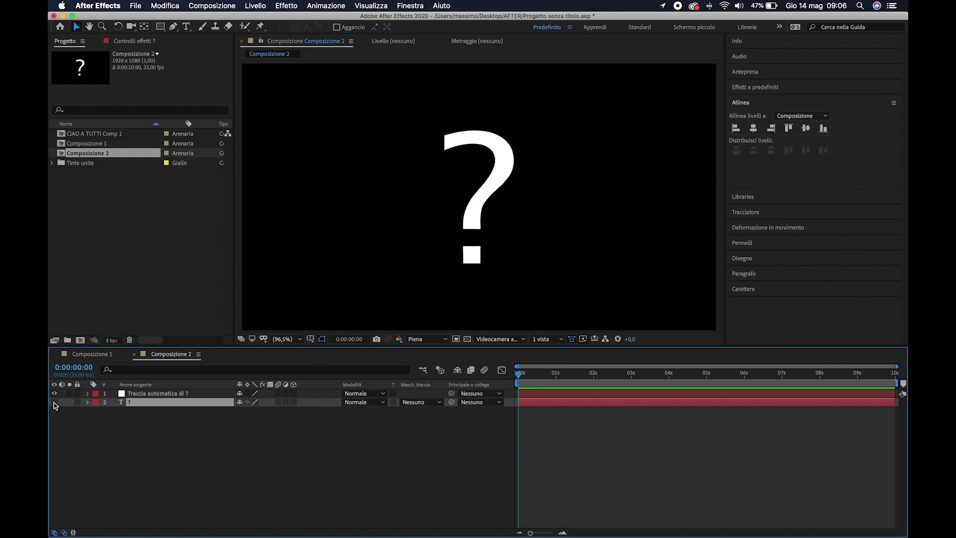
{"action": "left_click", "coordinate": [153, 395]}
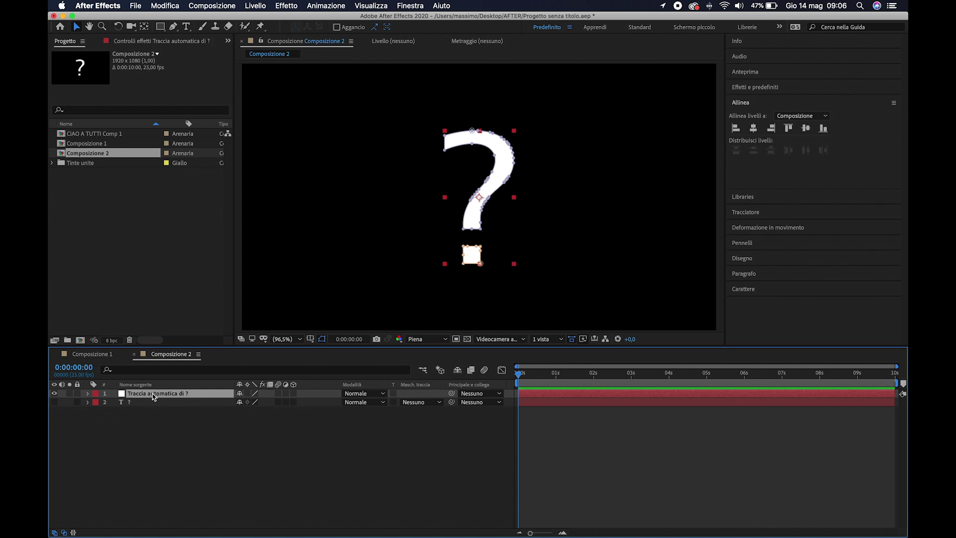
{"action": "left_click", "coordinate": [88, 393]}
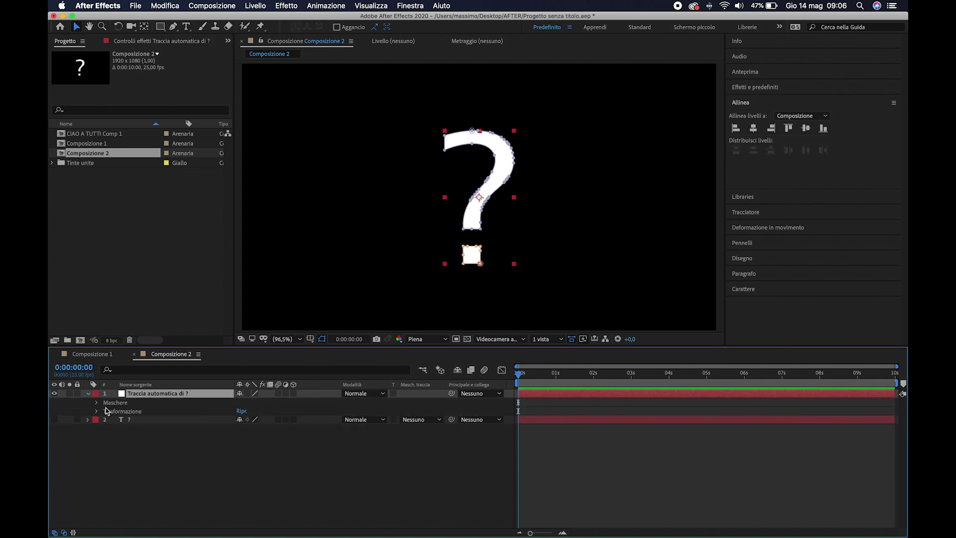
{"action": "left_click", "coordinate": [97, 402]}
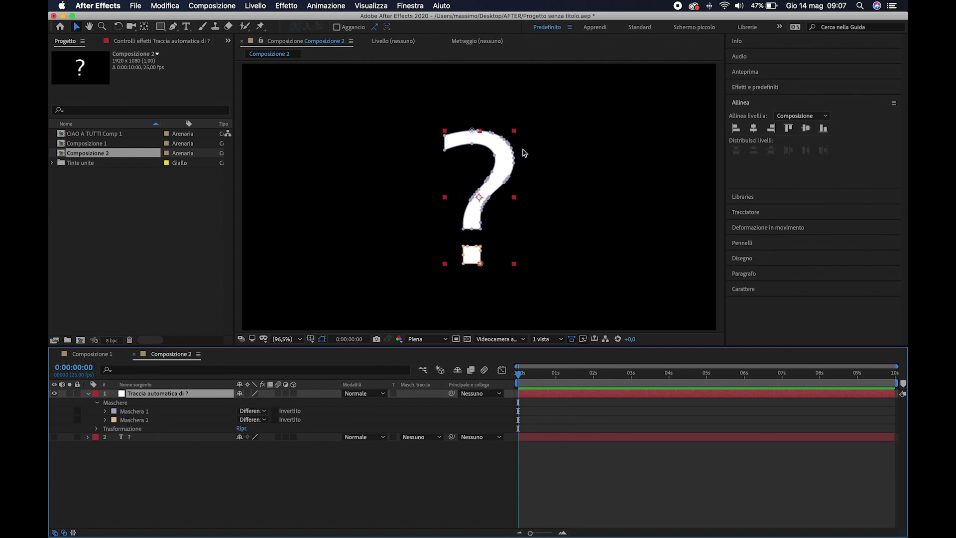
{"action": "left_click", "coordinate": [306, 481]}
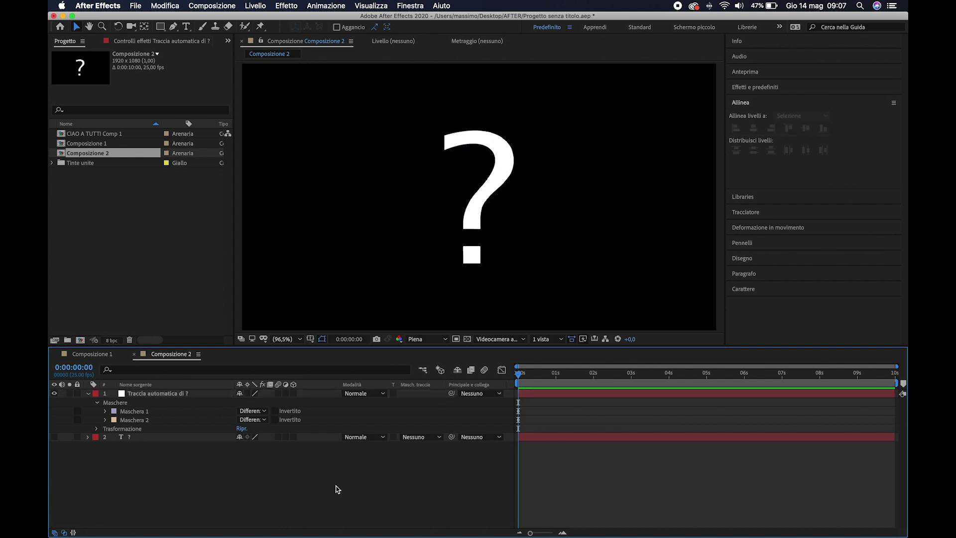
Zoom in on Traccia automatica di ?, enlarge the viewer, and select Maschera 1's curved path.
{"action": "left_click", "coordinate": [146, 395]}
{"action": "scroll", "coordinate": [445, 229], "scroll_direction": "down", "scroll_amount": 2}
{"action": "scroll", "coordinate": [463, 230], "scroll_direction": "up", "scroll_amount": 3}
{"action": "scroll", "coordinate": [463, 230], "scroll_direction": "up", "scroll_amount": 3}
{"action": "left_click_drag", "start_coordinate": [393, 347], "coordinate": [393, 408]}
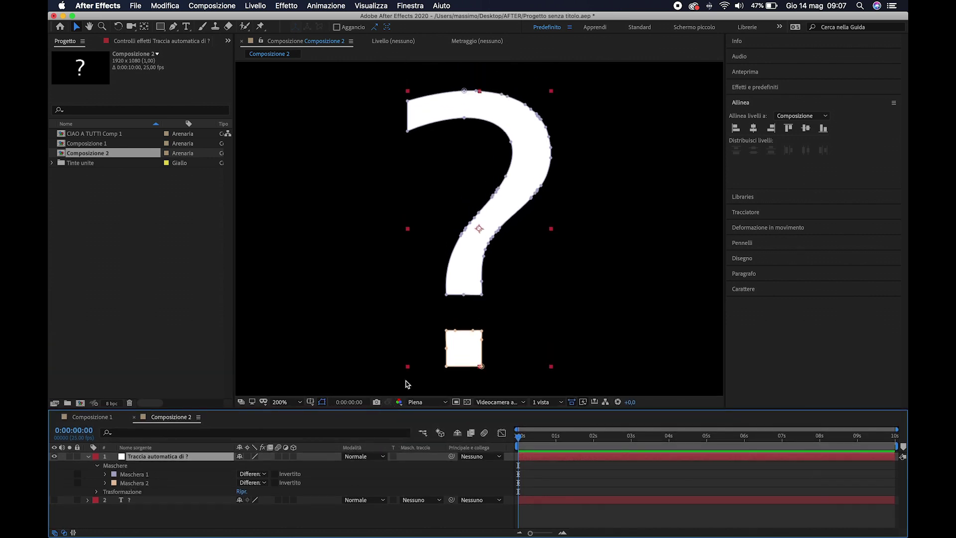
{"action": "left_click", "coordinate": [78, 28]}
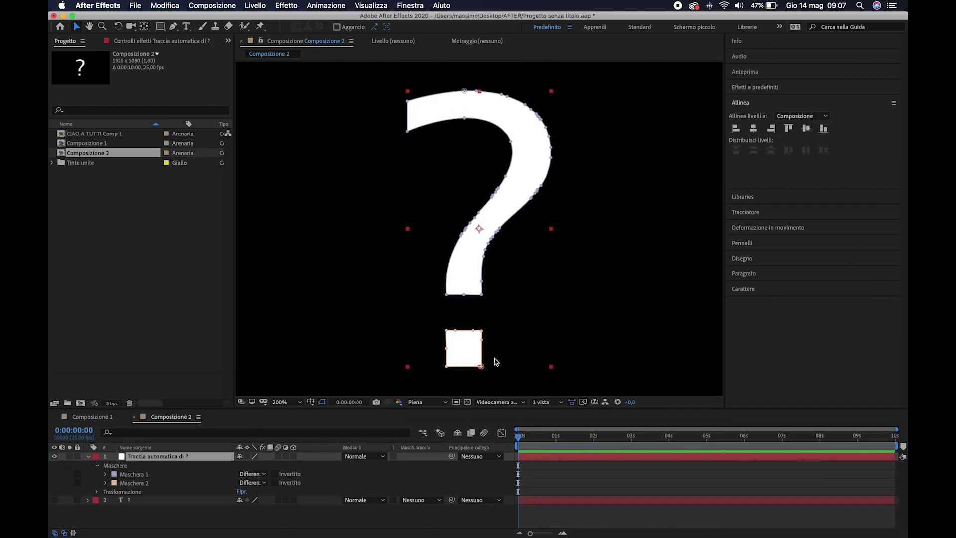
{"action": "left_click", "coordinate": [446, 351]}
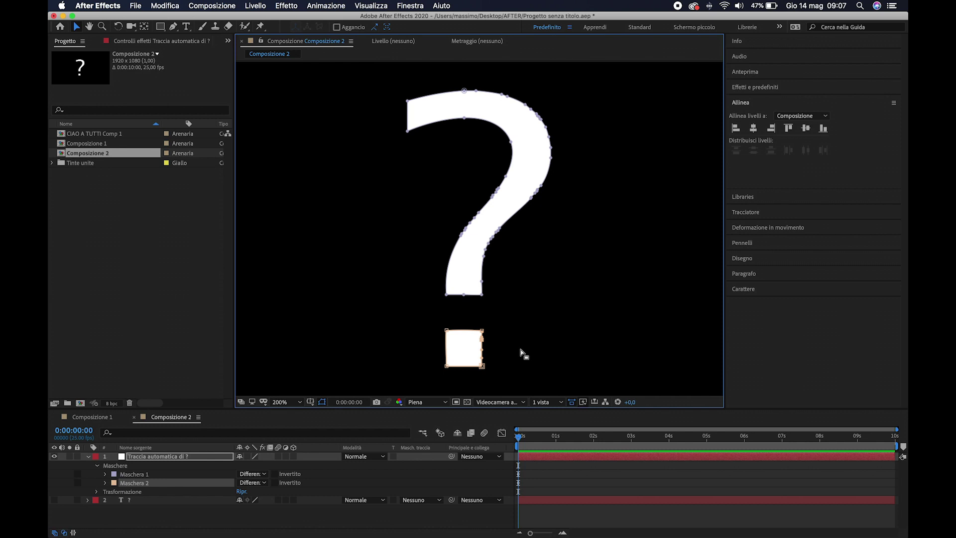
{"action": "left_click", "coordinate": [464, 296]}
{"action": "left_click", "coordinate": [488, 301]}
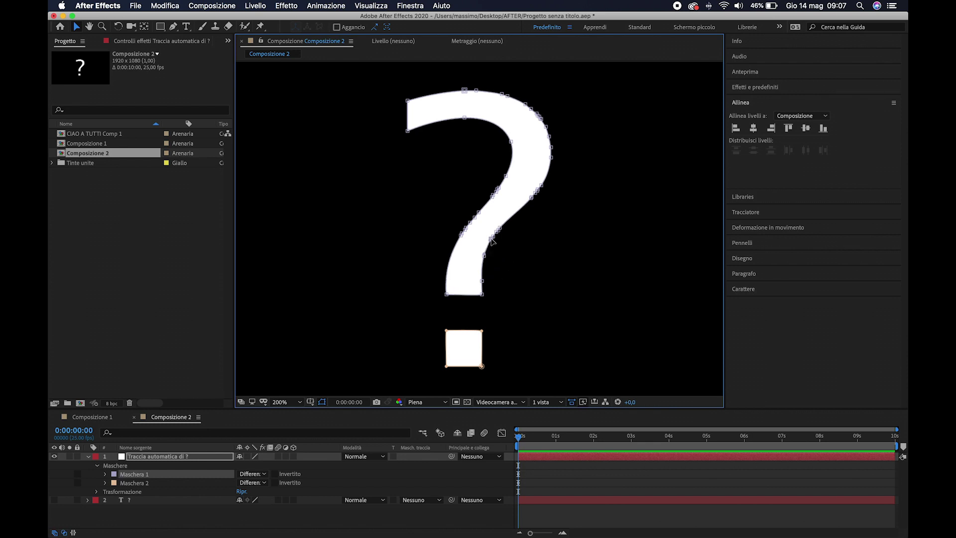
Delete the surplus mask vertices along the question mark's right edge.
{"action": "left_click", "coordinate": [494, 238]}
{"action": "key", "text": "Delete"}
{"action": "left_click", "coordinate": [499, 230]}
{"action": "left_click", "coordinate": [499, 228]}
{"action": "key", "text": "Delete"}
{"action": "left_click", "coordinate": [531, 197]}
{"action": "left_click", "coordinate": [534, 194]}
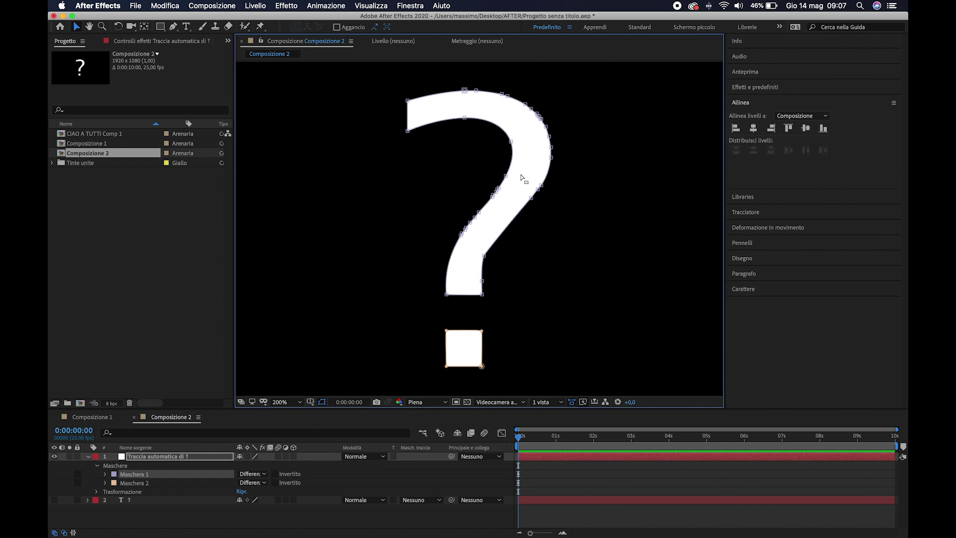
{"action": "left_click", "coordinate": [552, 148]}
{"action": "left_click", "coordinate": [621, 185]}
{"action": "left_click", "coordinate": [550, 139]}
{"action": "key", "text": "Delete"}
Delete extra vertices on the upper-right curve, undoing the last deletion.
{"action": "left_click", "coordinate": [542, 118]}
{"action": "left_click", "coordinate": [540, 118]}
{"action": "left_click", "coordinate": [539, 116]}
{"action": "key", "text": "Delete"}
{"action": "left_click", "coordinate": [531, 109]}
{"action": "key", "text": "Delete"}
{"action": "left_click", "coordinate": [524, 104]}
{"action": "key", "text": "Delete"}
{"action": "key", "text": "super+z"}
Remove two inner-edge vertices, add and nudge a left-edge vertex, then set zoom to Adatta.
{"action": "left_click", "coordinate": [498, 188]}
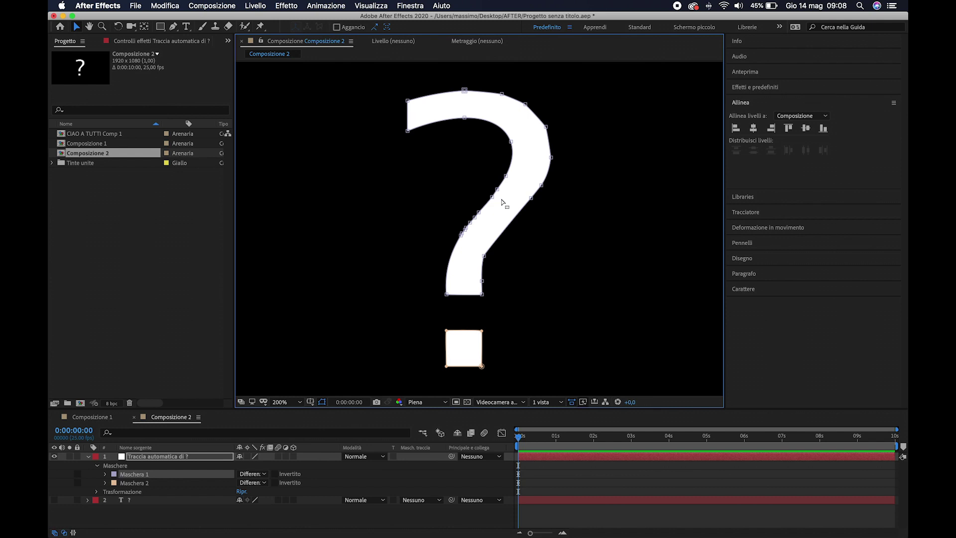
{"action": "key", "text": "Delete"}
{"action": "left_click", "coordinate": [474, 217]}
{"action": "key", "text": "Delete"}
{"action": "left_click", "coordinate": [459, 244]}
{"action": "left_click_drag", "start_coordinate": [454, 240], "coordinate": [451, 241]}
{"action": "left_click", "coordinate": [300, 402]}
{"action": "left_click", "coordinate": [294, 220]}
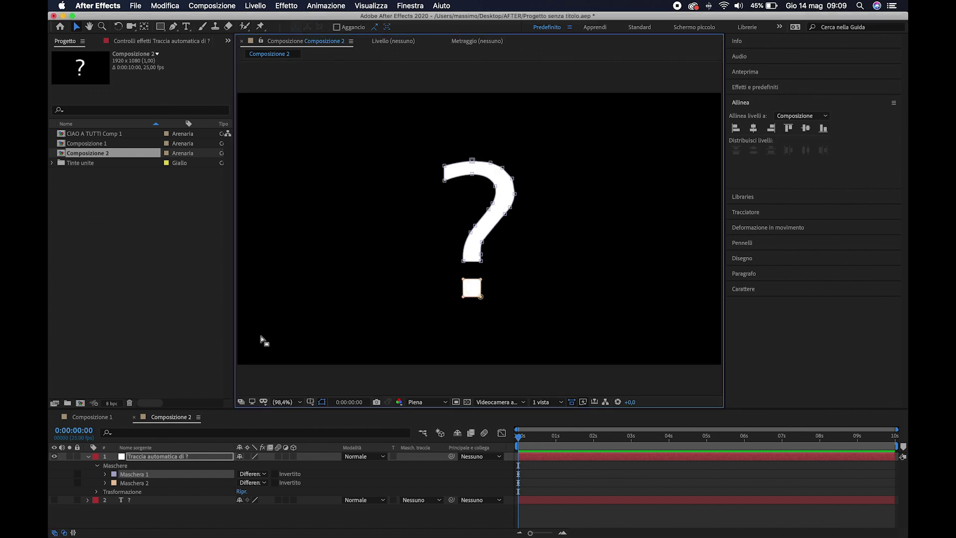
Expand Maschera 1 and select its Tracciato maschera property.
{"action": "left_click", "coordinate": [337, 524]}
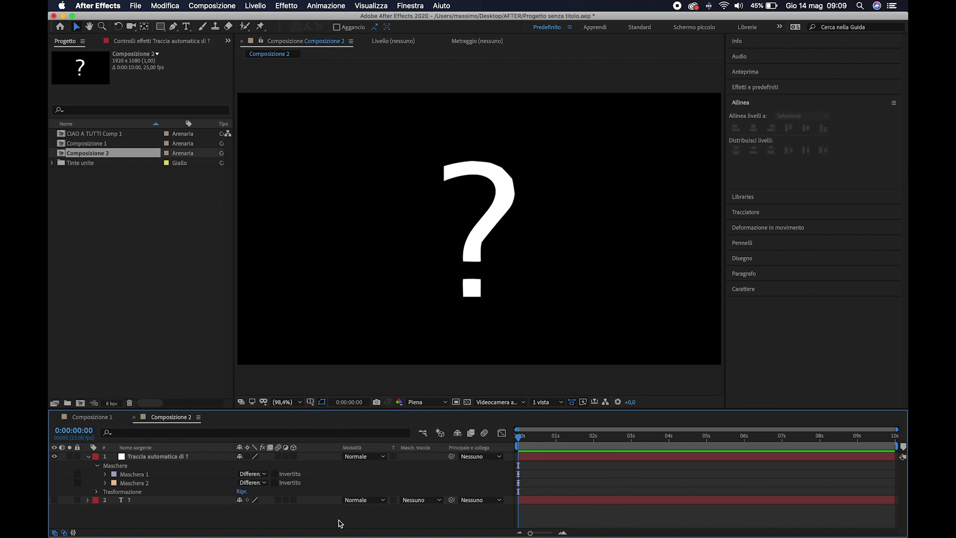
{"action": "left_click", "coordinate": [133, 477]}
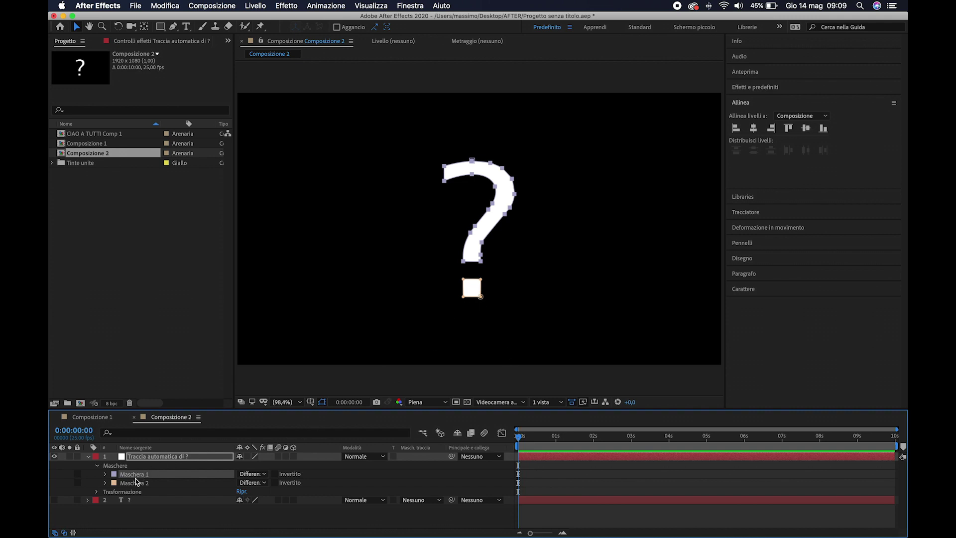
{"action": "left_click", "coordinate": [105, 474]}
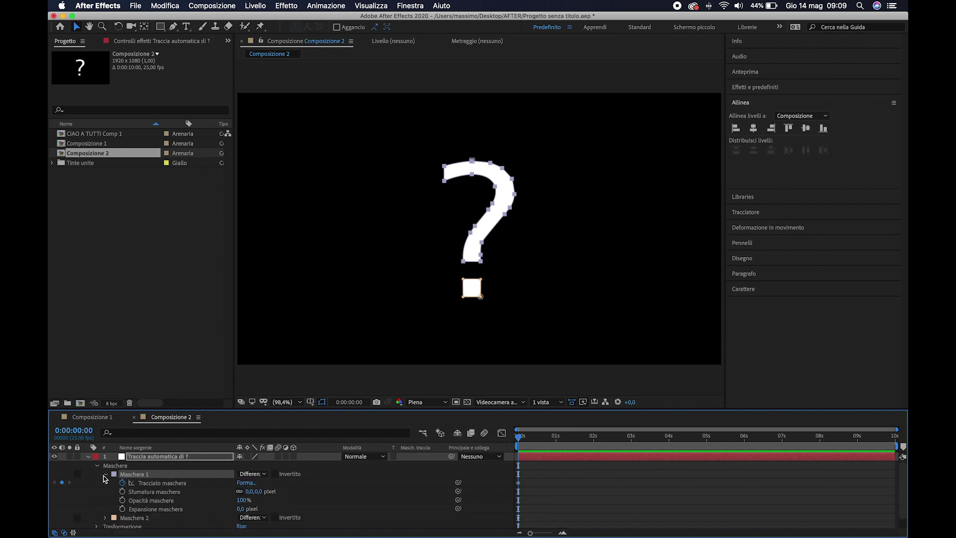
{"action": "left_click", "coordinate": [215, 501]}
{"action": "left_click", "coordinate": [155, 484]}
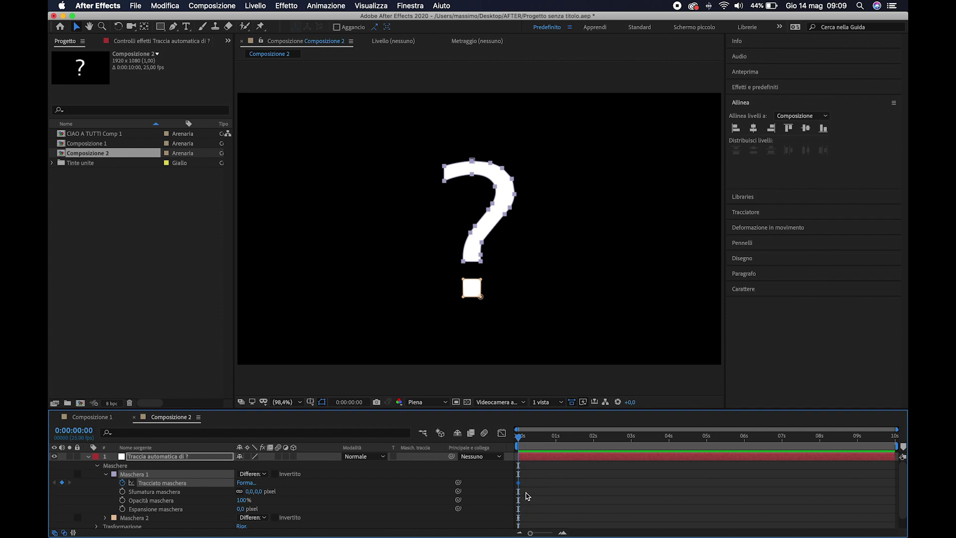
Move the mask path keyframe to 0:00:04:23 and return the playhead to 0:00:02:03.
{"action": "left_click_drag", "start_coordinate": [519, 483], "coordinate": [704, 487]}
{"action": "left_click", "coordinate": [704, 439]}
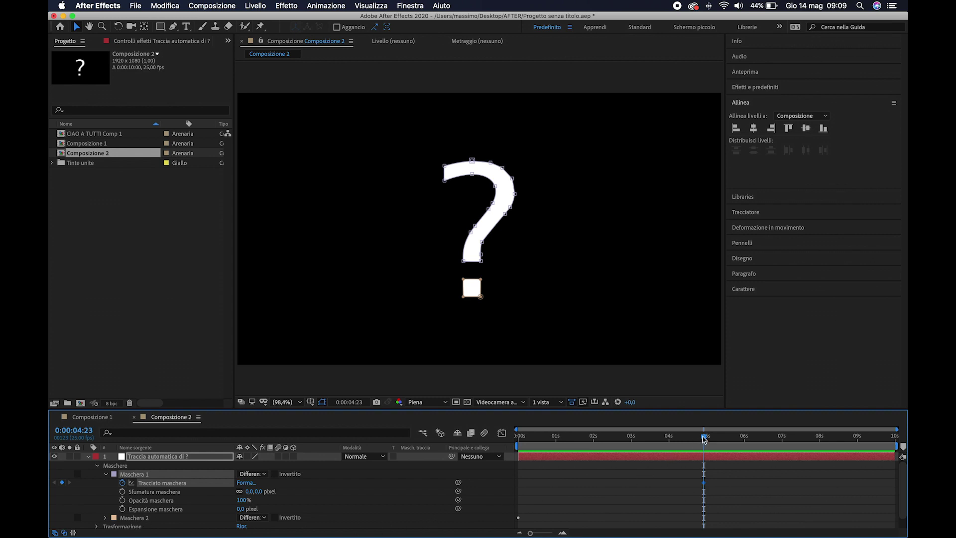
{"action": "left_click_drag", "start_coordinate": [704, 437], "coordinate": [598, 452]}
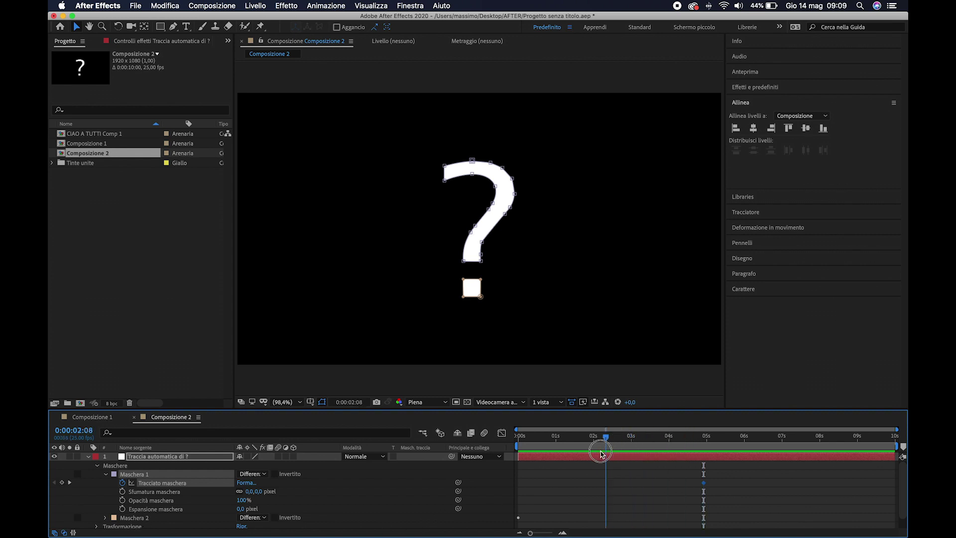
{"action": "scroll", "coordinate": [482, 237], "scroll_direction": "up", "scroll_amount": 3}
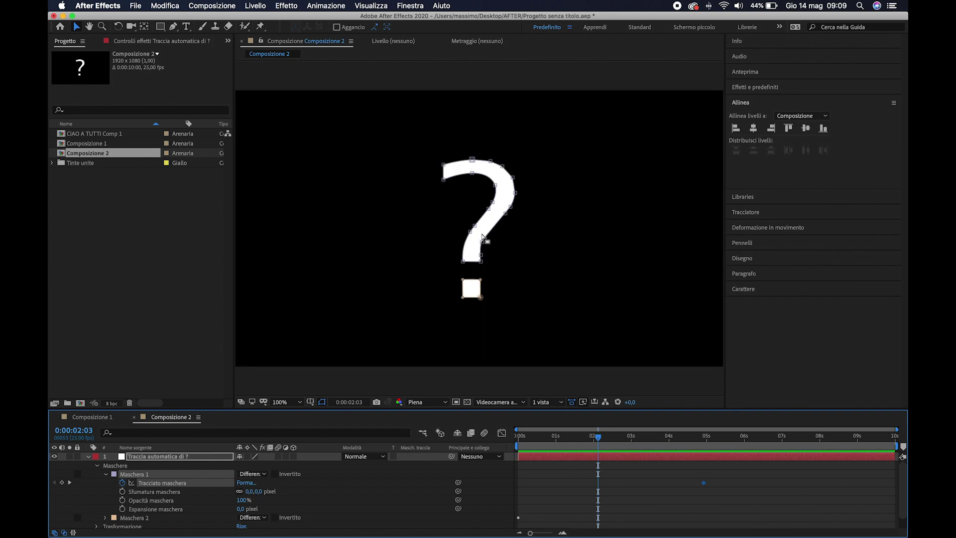
{"action": "scroll", "coordinate": [482, 237], "scroll_direction": "down", "scroll_amount": 2}
{"action": "left_click", "coordinate": [378, 9]}
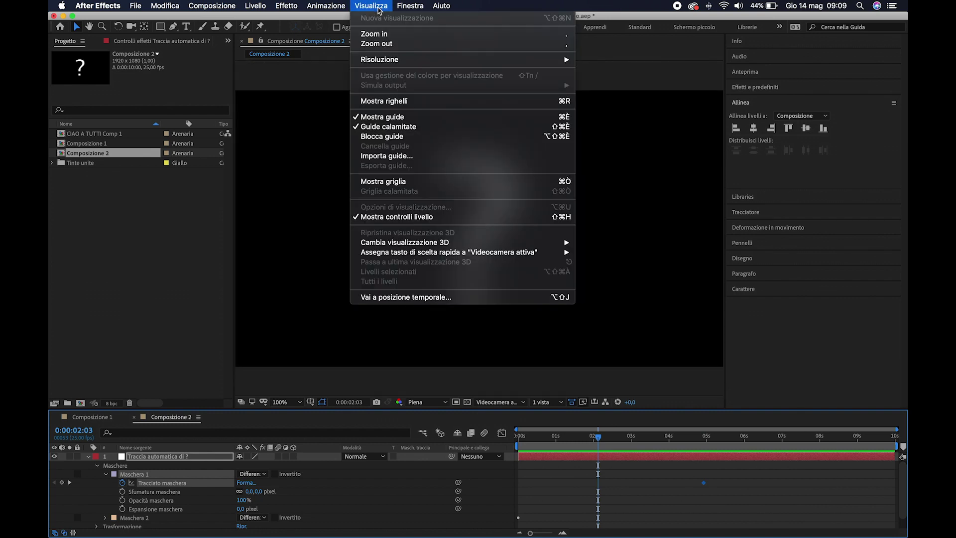
Show rulers and place two vertical and two horizontal guides boxing the question mark above its dot.
{"action": "left_click", "coordinate": [458, 102]}
{"action": "left_click_drag", "start_coordinate": [240, 110], "coordinate": [342, 122]}
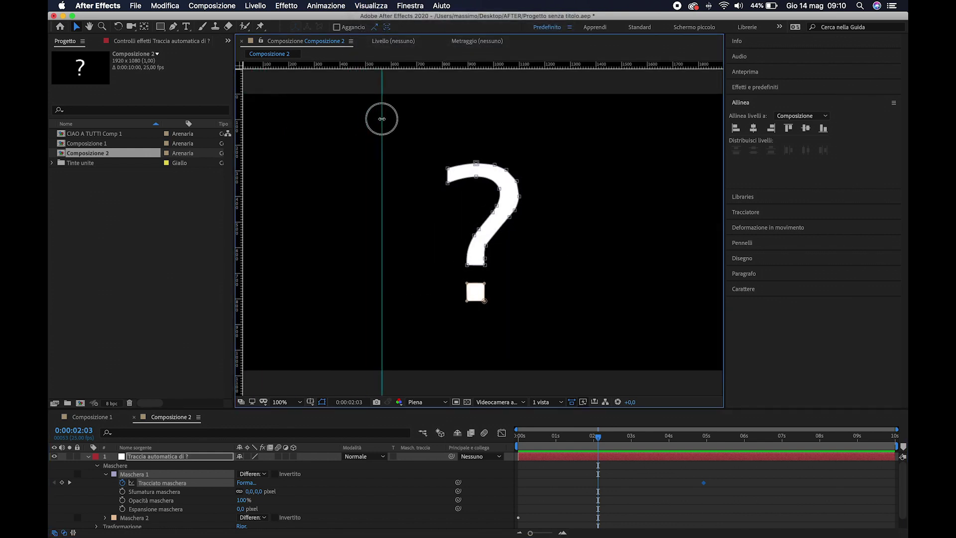
{"action": "left_click_drag", "start_coordinate": [239, 131], "coordinate": [630, 176]}
{"action": "left_click_drag", "start_coordinate": [425, 65], "coordinate": [424, 127]}
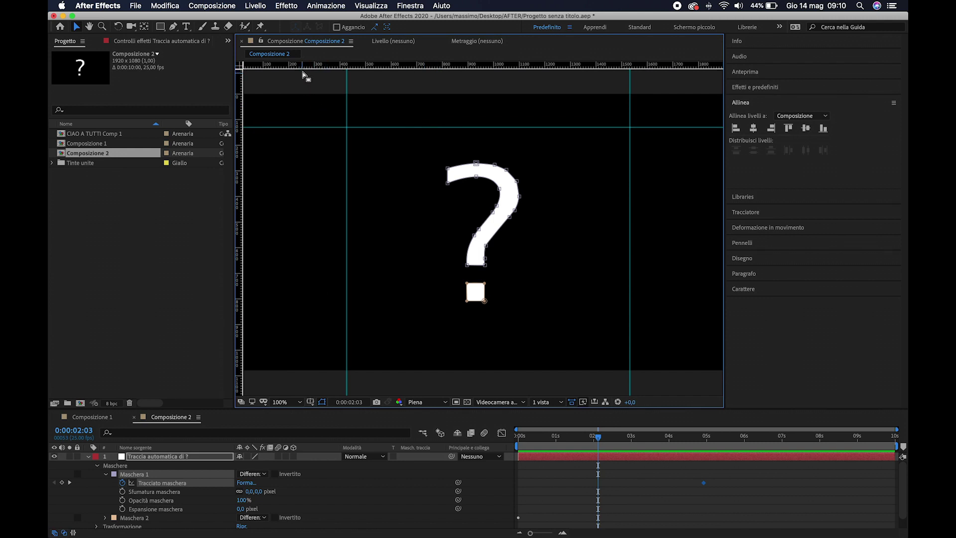
{"action": "left_click_drag", "start_coordinate": [304, 64], "coordinate": [321, 271]}
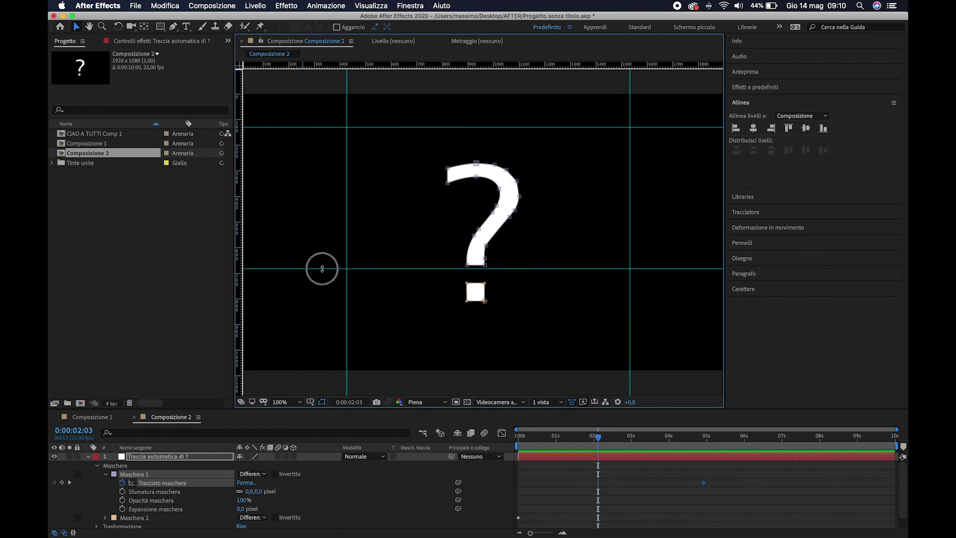
{"action": "left_click_drag", "start_coordinate": [321, 271], "coordinate": [319, 274]}
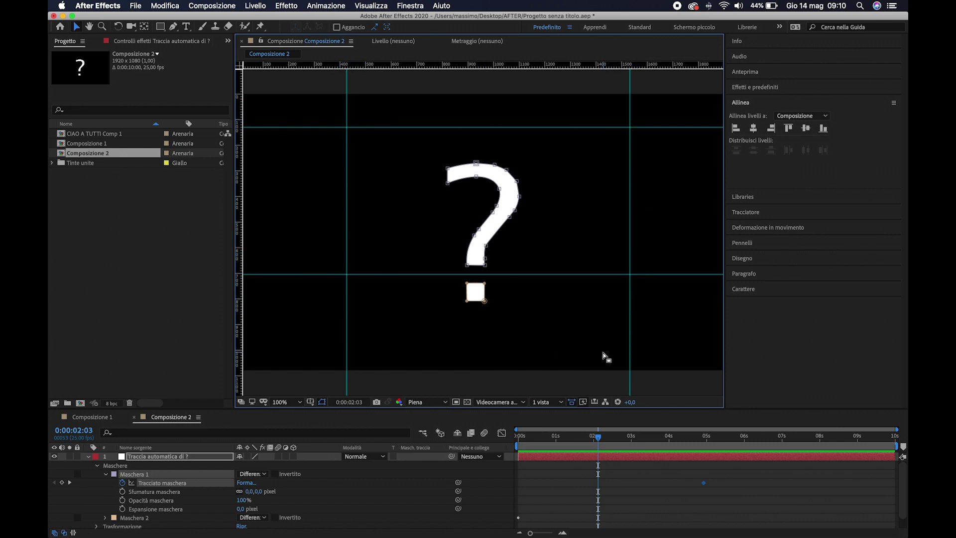
{"action": "scroll", "coordinate": [496, 184], "scroll_direction": "down", "scroll_amount": 3}
{"action": "scroll", "coordinate": [498, 174], "scroll_direction": "up", "scroll_amount": 3}
Drag Maschera 1's top points onto the top guide, from the top-left to top-right corner.
{"action": "left_click_drag", "start_coordinate": [447, 168], "coordinate": [347, 128]}
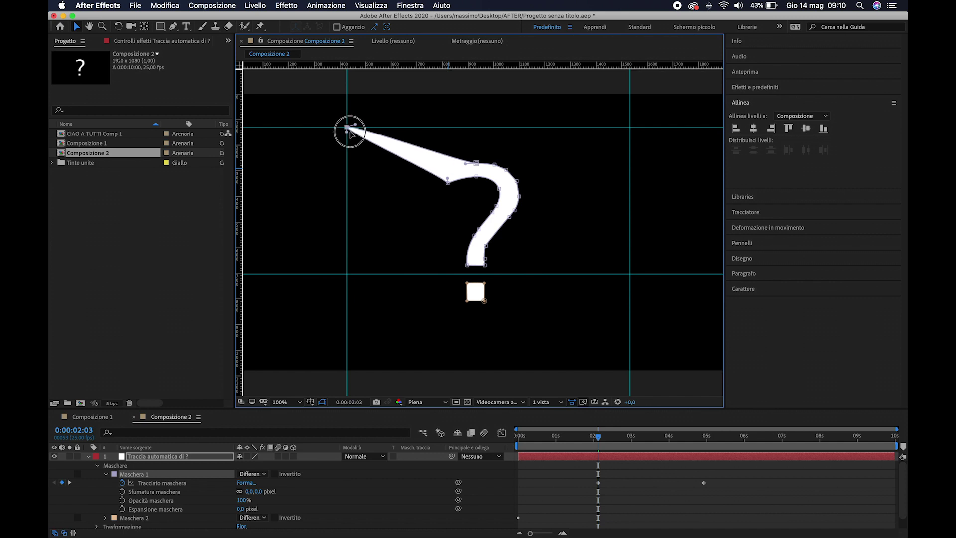
{"action": "left_click_drag", "start_coordinate": [477, 163], "coordinate": [446, 127]}
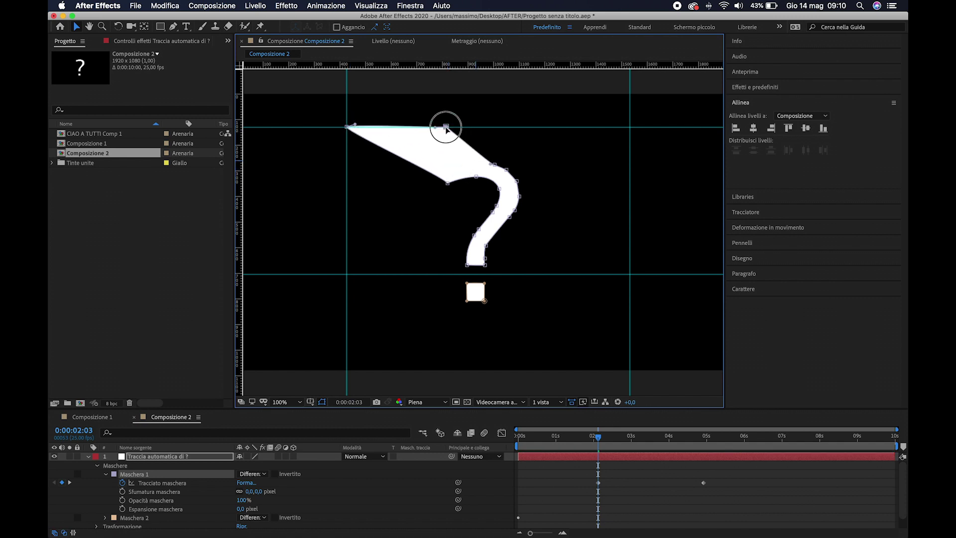
{"action": "left_click_drag", "start_coordinate": [495, 167], "coordinate": [499, 128]}
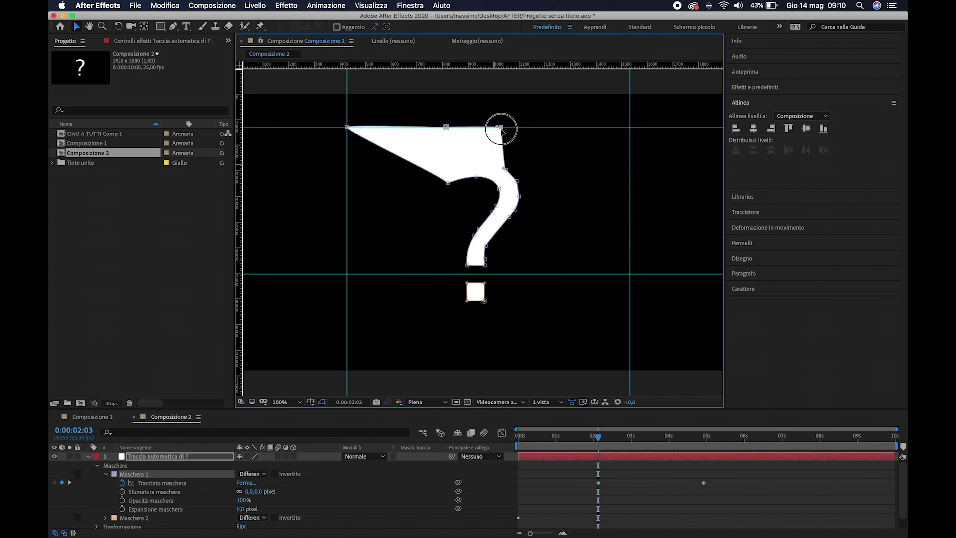
{"action": "left_click_drag", "start_coordinate": [507, 171], "coordinate": [546, 127]}
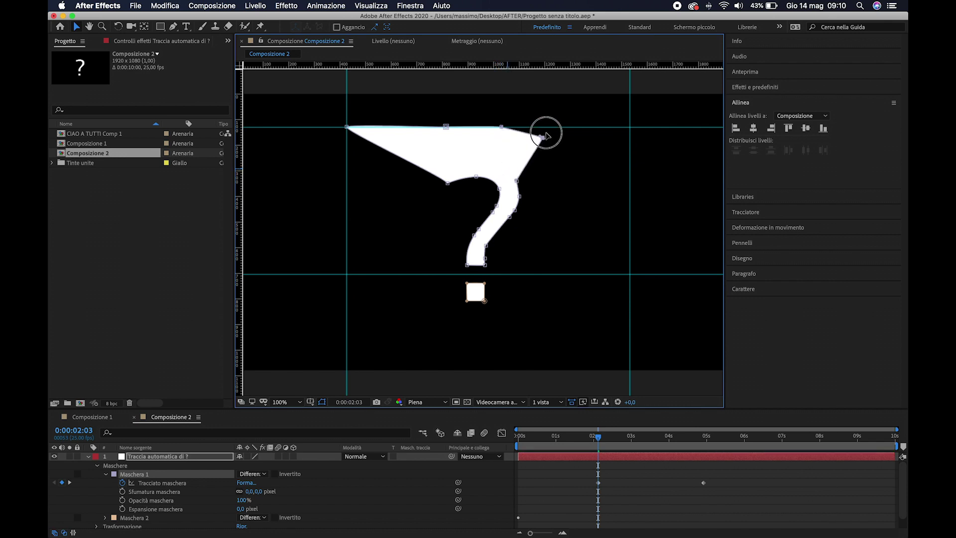
{"action": "left_click_drag", "start_coordinate": [517, 180], "coordinate": [592, 128]}
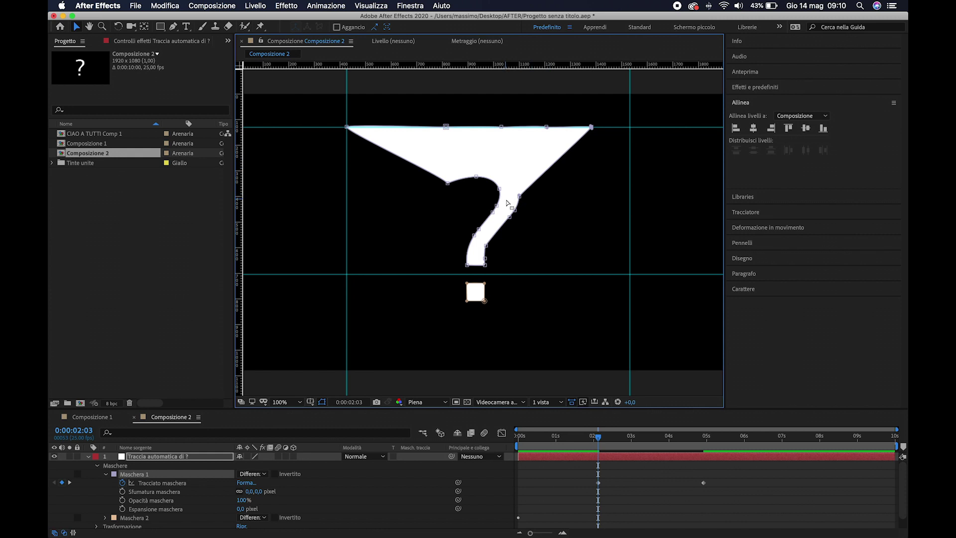
{"action": "left_click_drag", "start_coordinate": [519, 197], "coordinate": [628, 134]}
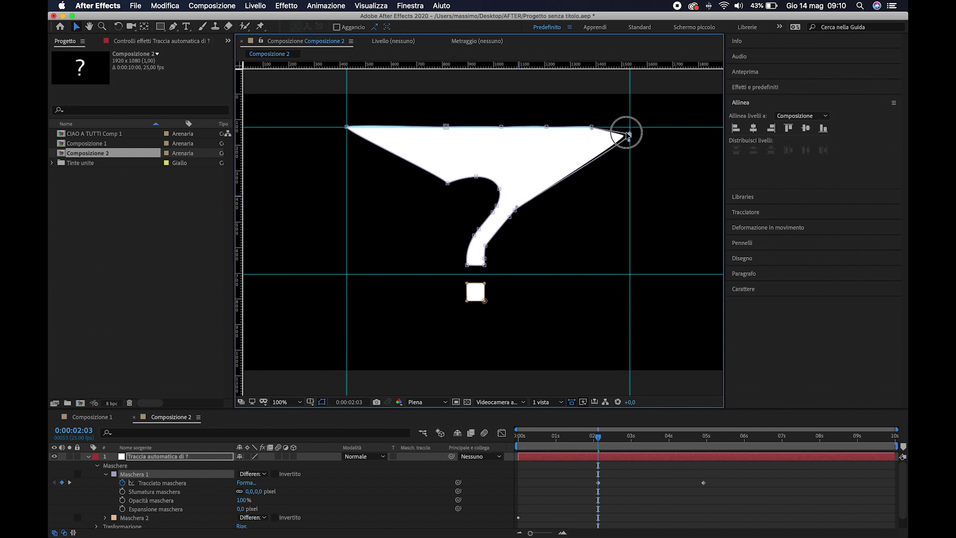
Pull the remaining Mask 1 points to the bottom-right corner, bottom guide and left guide.
{"action": "mouse_move", "coordinate": [517, 207]}
{"action": "left_mouse_down"}
{"action": "mouse_move", "coordinate": [630, 201]}
{"action": "mouse_move", "coordinate": [630, 274]}
{"action": "left_mouse_up"}
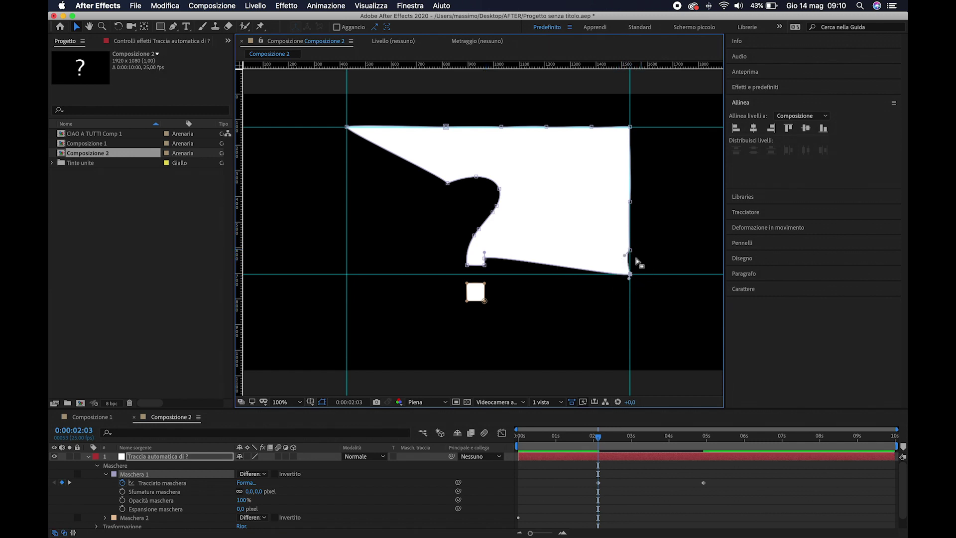
{"action": "mouse_move", "coordinate": [487, 259]}
{"action": "left_mouse_down"}
{"action": "mouse_move", "coordinate": [514, 273]}
{"action": "mouse_move", "coordinate": [454, 274]}
{"action": "left_mouse_up"}
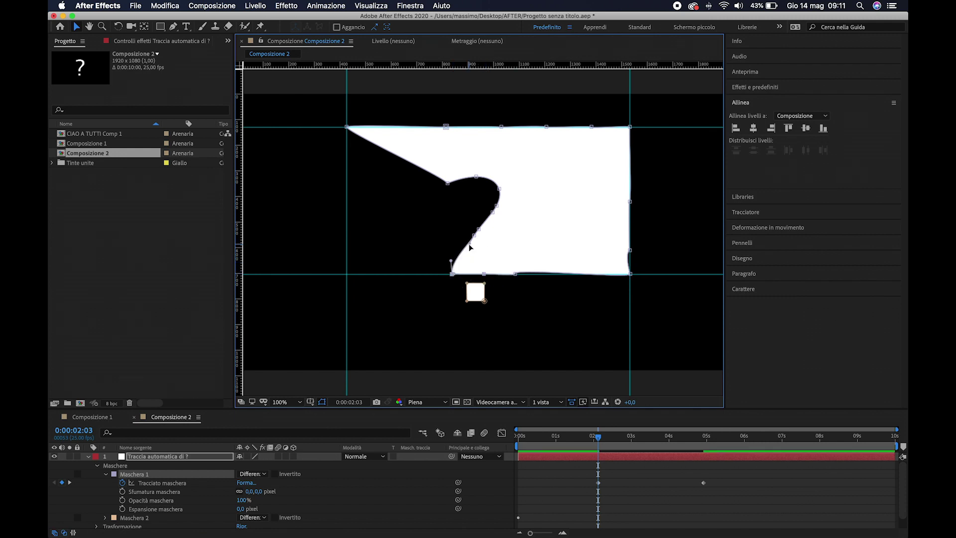
{"action": "mouse_move", "coordinate": [445, 252]}
{"action": "left_mouse_down"}
{"action": "mouse_move", "coordinate": [413, 247]}
{"action": "mouse_move", "coordinate": [346, 273]}
{"action": "left_mouse_up"}
{"action": "left_click_drag", "start_coordinate": [493, 212], "coordinate": [352, 213]}
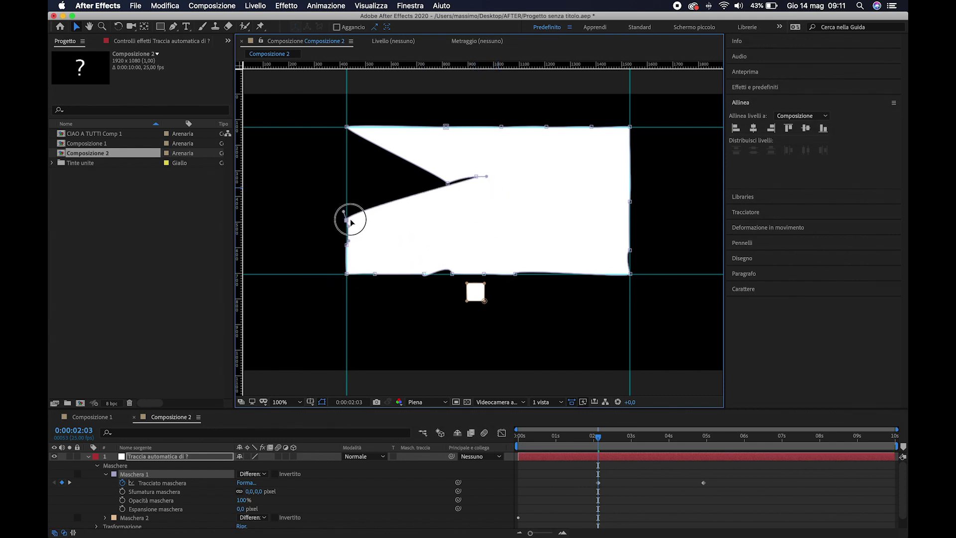
{"action": "left_click_drag", "start_coordinate": [499, 189], "coordinate": [347, 193]}
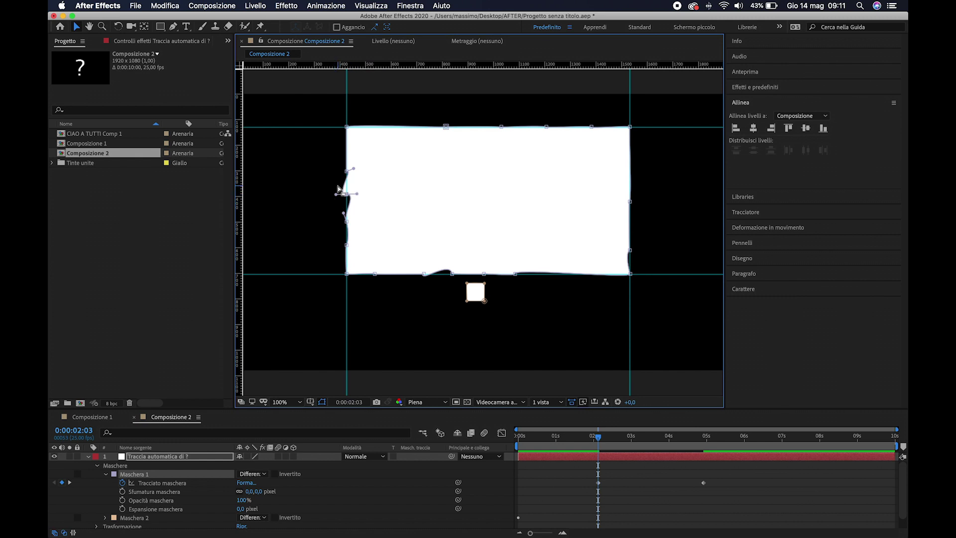
Zoom in on the mask's left edge and try the Convert Vertex tool on its points, then undo.
{"action": "key", "text": "period"}
{"action": "scroll", "coordinate": [382, 175], "scroll_direction": "left", "scroll_amount": 5}
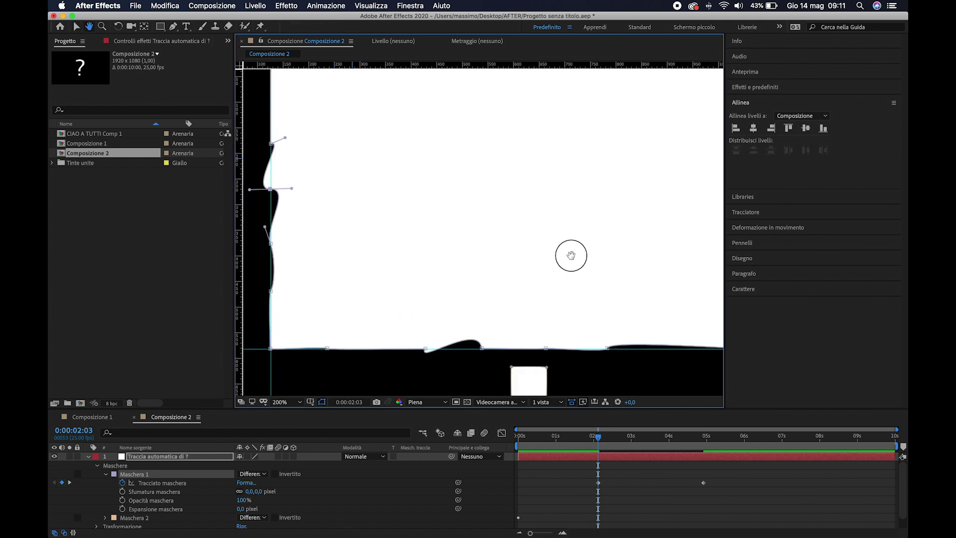
{"action": "scroll", "coordinate": [570, 254], "scroll_direction": "left", "scroll_amount": 5}
{"action": "scroll", "coordinate": [570, 254], "scroll_direction": "up", "scroll_amount": 5}
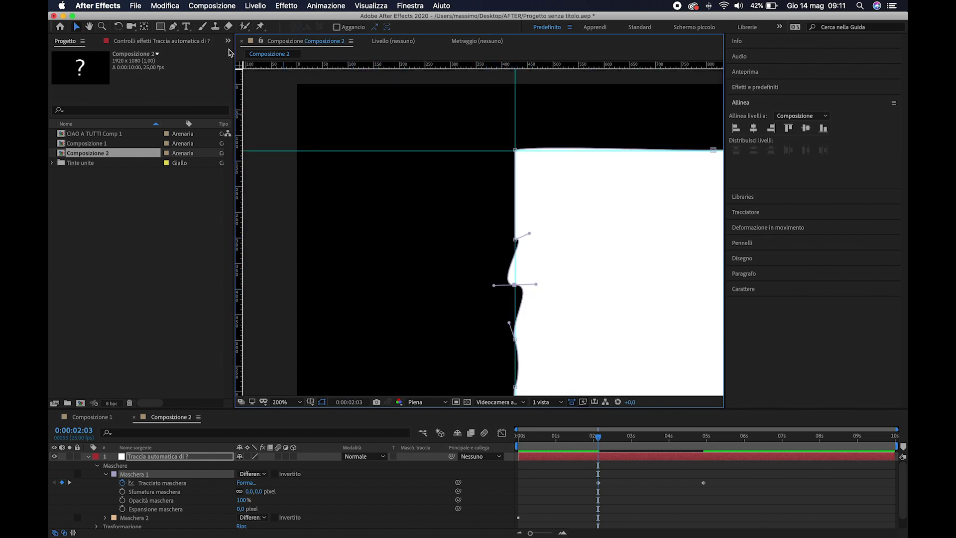
{"action": "left_click", "coordinate": [175, 28]}
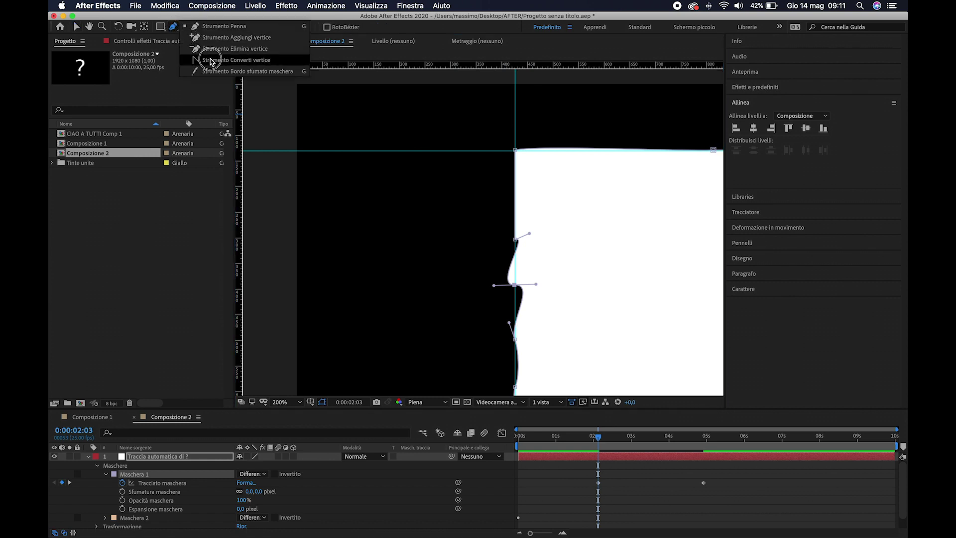
{"action": "left_click", "coordinate": [210, 61]}
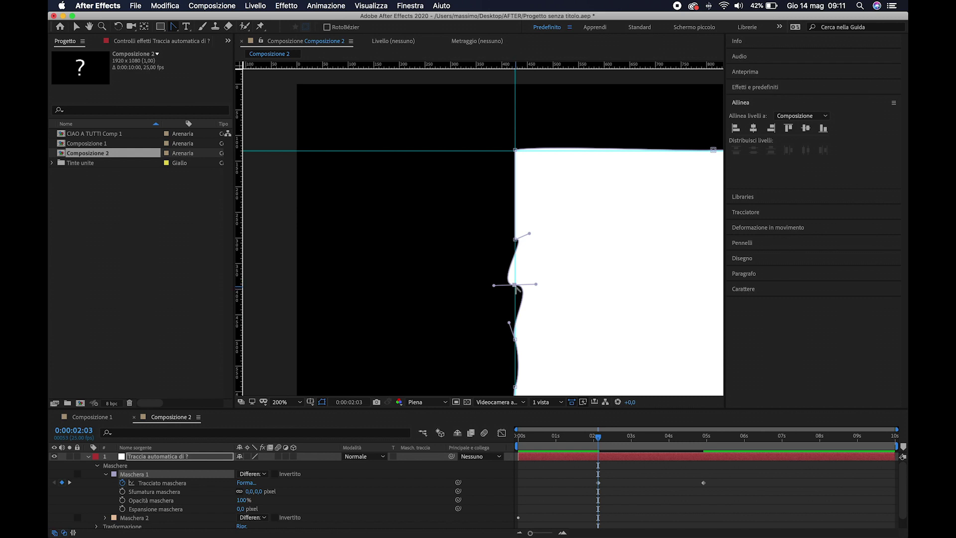
{"action": "left_click", "coordinate": [515, 286]}
{"action": "left_click", "coordinate": [515, 339]}
{"action": "left_click", "coordinate": [515, 240]}
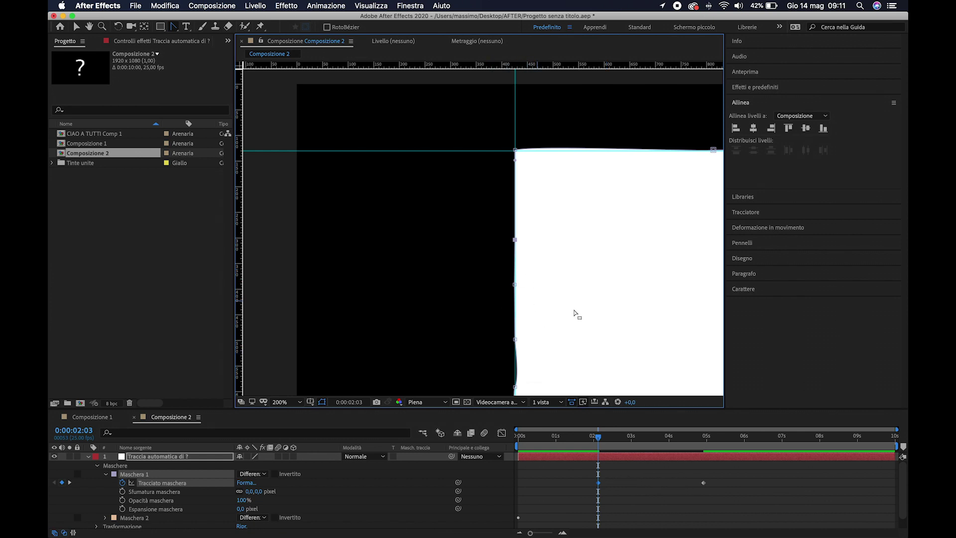
{"action": "key", "text": "super+z"}
{"action": "key", "text": "super+z"}
{"action": "key", "text": "super+z"}
{"action": "key", "text": "super+z"}
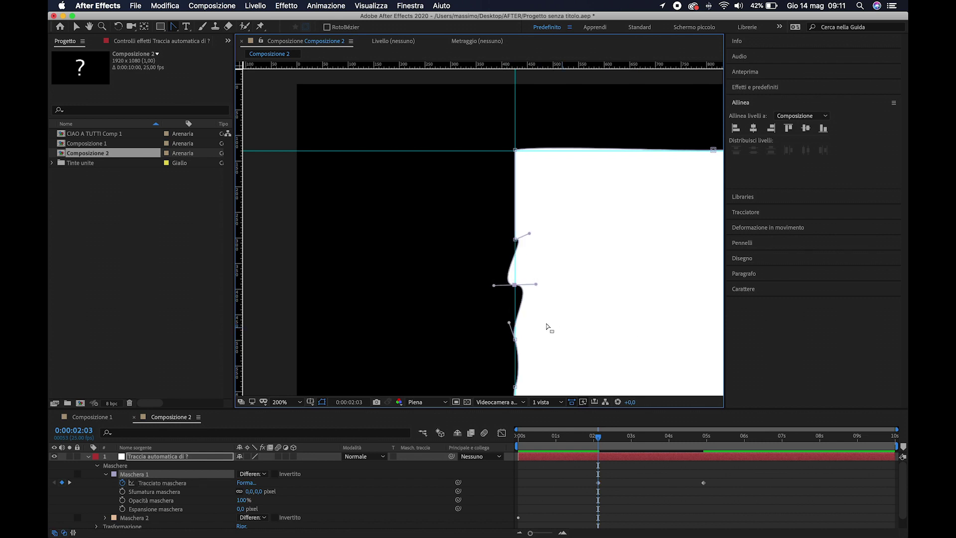
Straighten Maschera 1's left edge by adjusting and collapsing its Bézier handles with the Selection tool.
{"action": "key", "text": "v"}
{"action": "left_click_drag", "start_coordinate": [536, 285], "coordinate": [514, 309]}
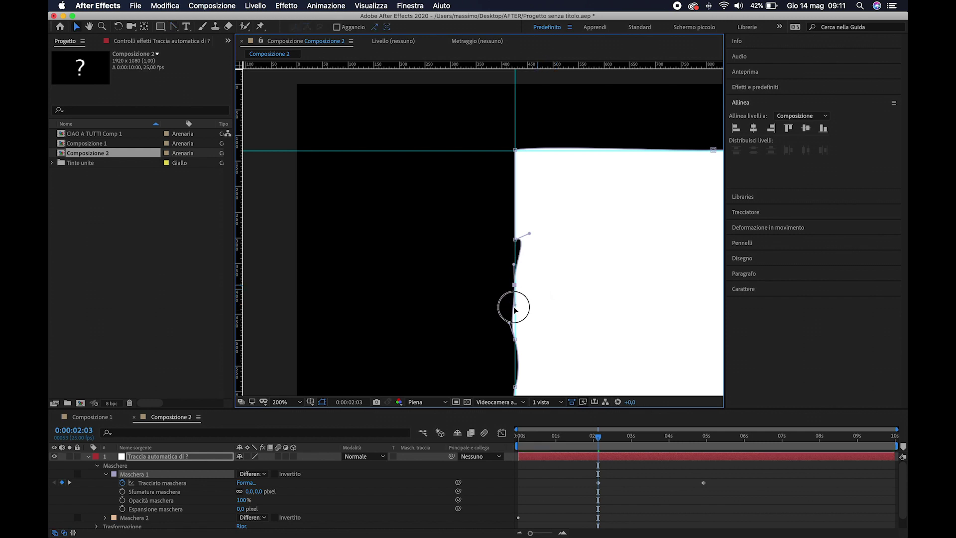
{"action": "mouse_move", "coordinate": [529, 233]}
{"action": "left_mouse_down"}
{"action": "mouse_move", "coordinate": [521, 223]}
{"action": "mouse_move", "coordinate": [515, 239]}
{"action": "left_mouse_up"}
{"action": "left_click_drag", "start_coordinate": [509, 322], "coordinate": [512, 316]}
{"action": "left_click_drag", "start_coordinate": [514, 376], "coordinate": [514, 385]}
{"action": "key", "text": "comma"}
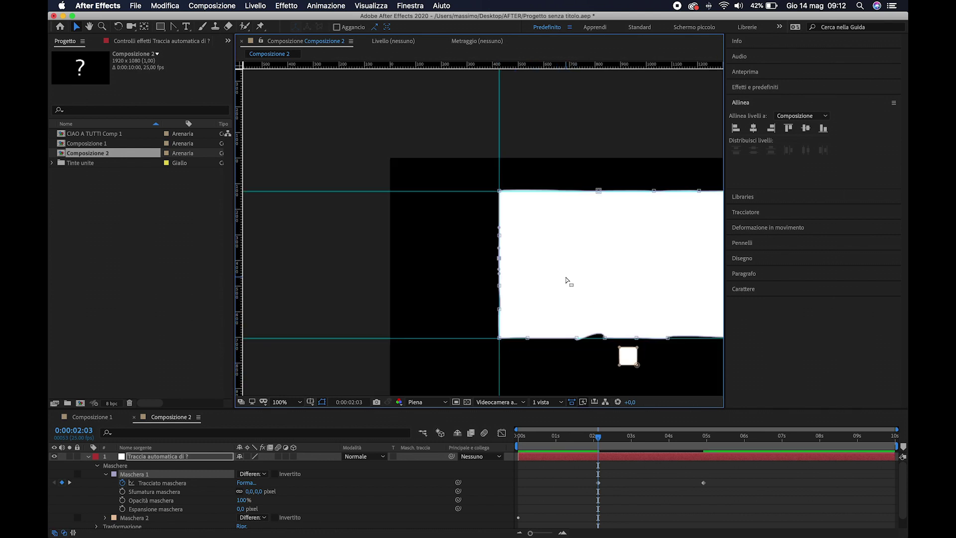
Return the view to 100% and preview the mask morph animation.
{"action": "key", "text": "comma"}
{"action": "key", "text": "period"}
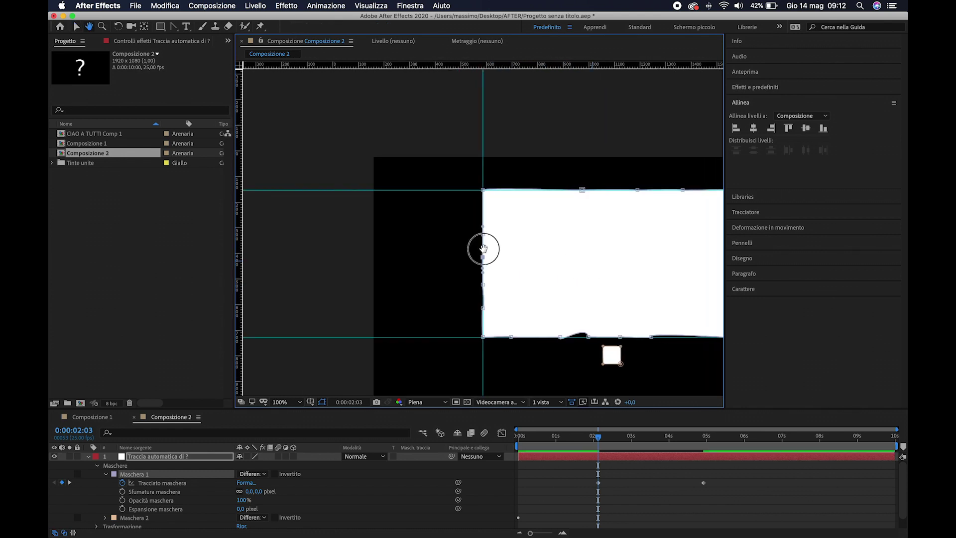
{"action": "scroll", "coordinate": [436, 247], "scroll_direction": "right", "scroll_amount": 6}
{"action": "key", "text": "v"}
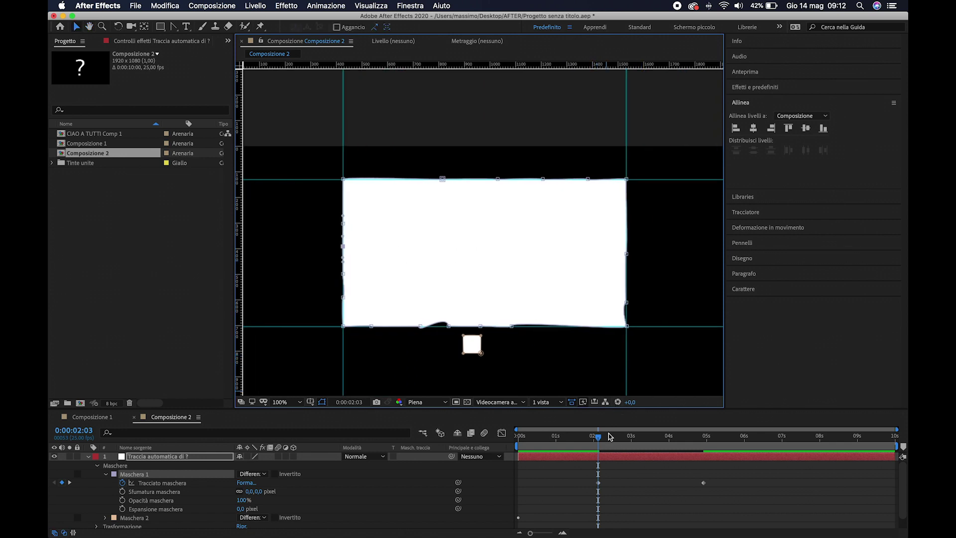
{"action": "key", "text": "space"}
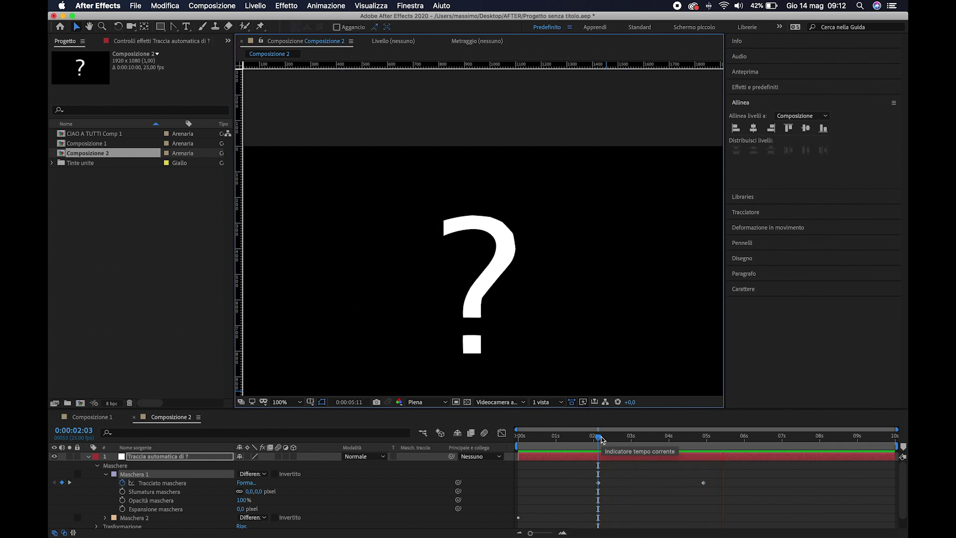
Stop playback at 0:00:02:03, then select and expand Maschera 2.
{"action": "left_click", "coordinate": [599, 437]}
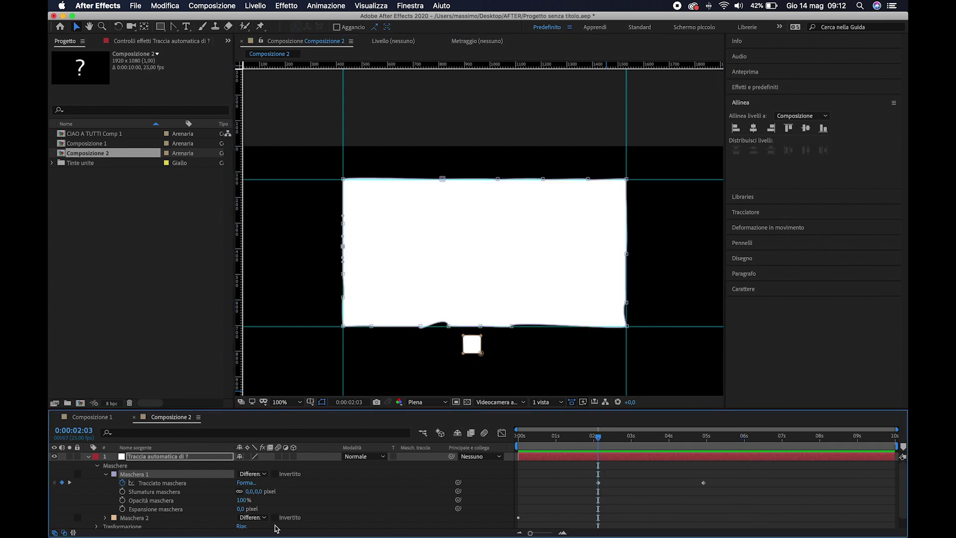
{"action": "left_click", "coordinate": [141, 519]}
{"action": "left_click", "coordinate": [105, 518]}
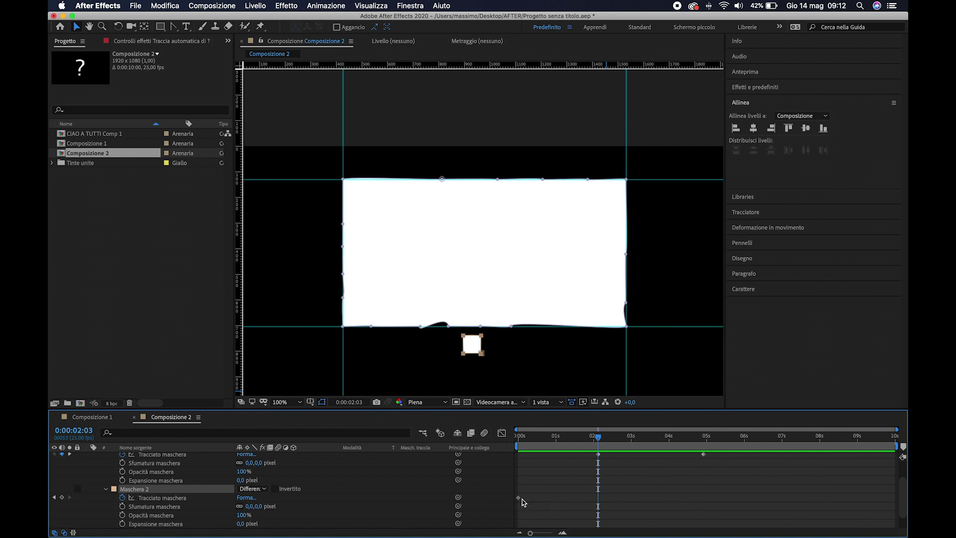
Move Maschera 2's path keyframe to about 5 seconds and return to 0:00:02:03.
{"action": "left_click_drag", "start_coordinate": [519, 498], "coordinate": [702, 510]}
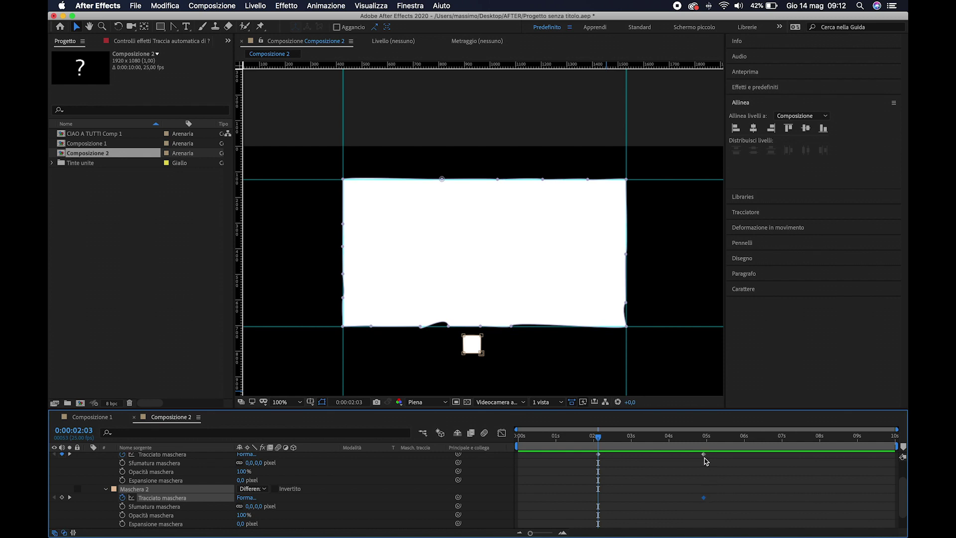
{"action": "left_click", "coordinate": [704, 437]}
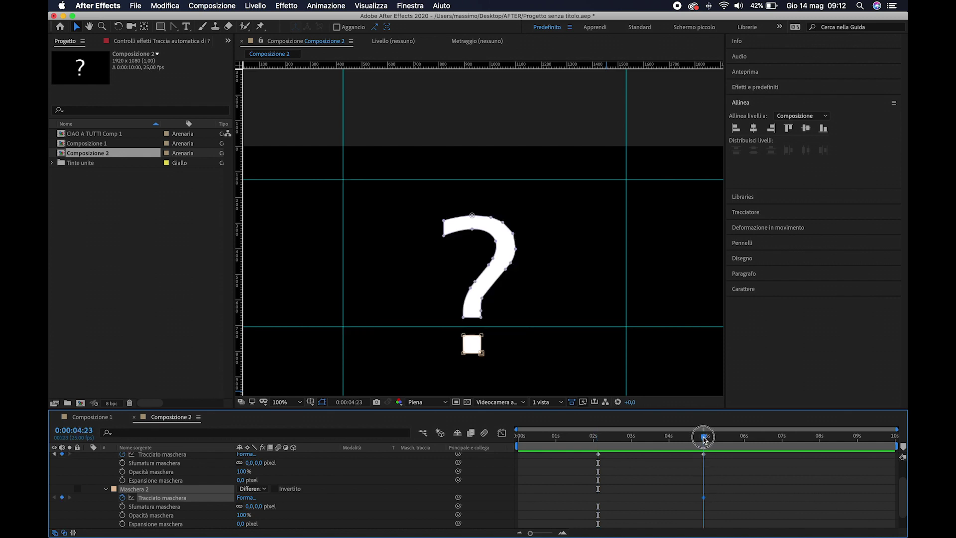
{"action": "left_click_drag", "start_coordinate": [703, 437], "coordinate": [593, 452]}
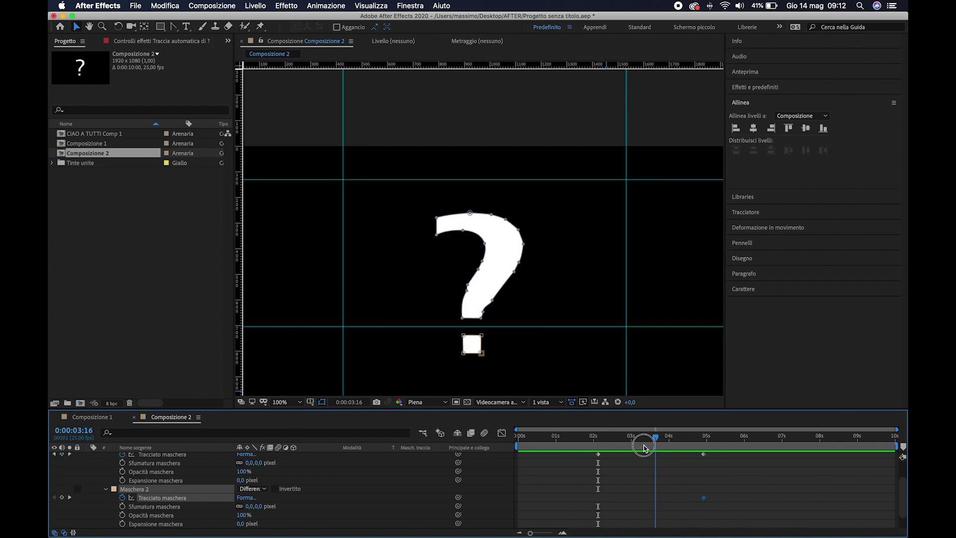
Drag the dot's vertices onto the guide rectangle's corners, then widen the timeline columns.
{"action": "left_click", "coordinate": [470, 345]}
{"action": "left_click_drag", "start_coordinate": [463, 335], "coordinate": [450, 310]}
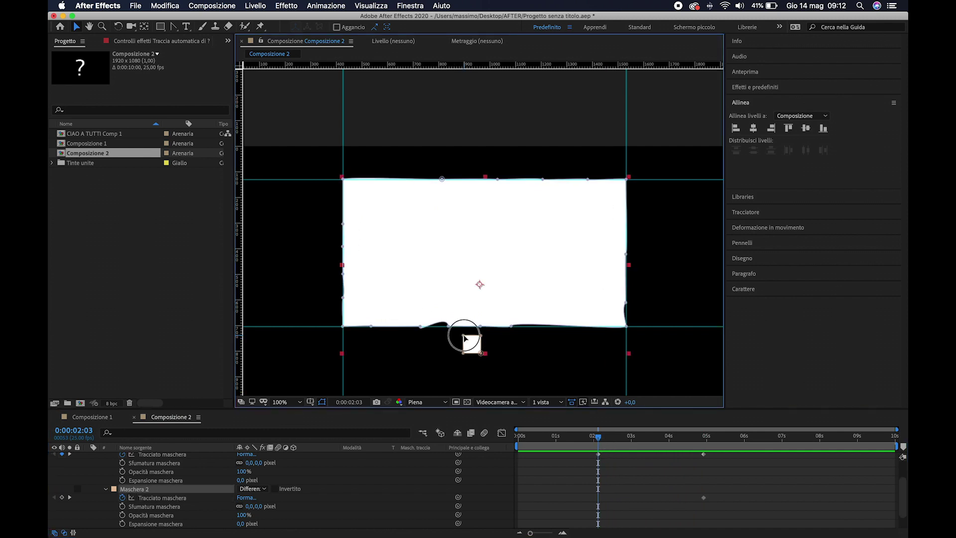
{"action": "left_click_drag", "start_coordinate": [433, 270], "coordinate": [380, 210]}
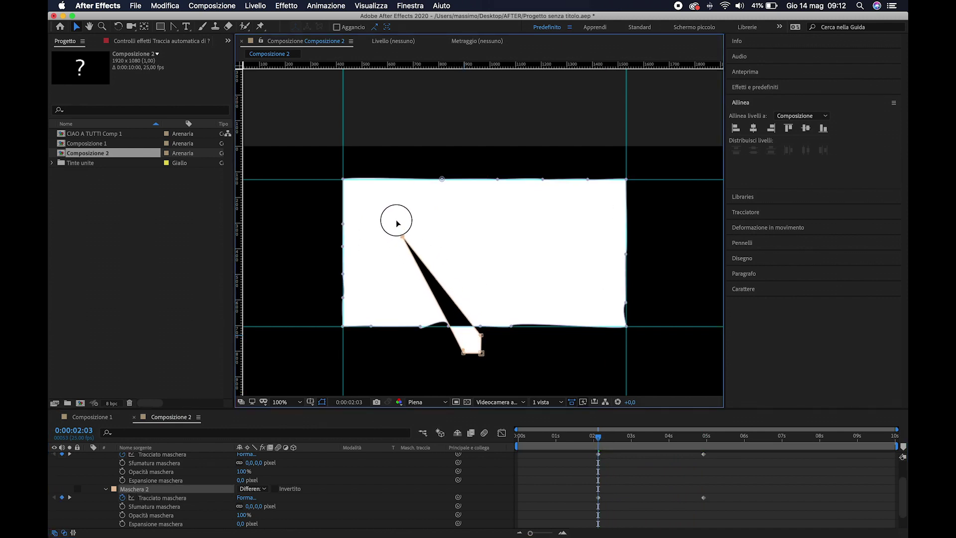
{"action": "left_click_drag", "start_coordinate": [378, 210], "coordinate": [343, 179]}
{"action": "mouse_move", "coordinate": [481, 335]}
{"action": "left_mouse_down"}
{"action": "mouse_move", "coordinate": [503, 298]}
{"action": "mouse_move", "coordinate": [626, 179]}
{"action": "left_mouse_up"}
{"action": "left_click_drag", "start_coordinate": [481, 352], "coordinate": [626, 326]}
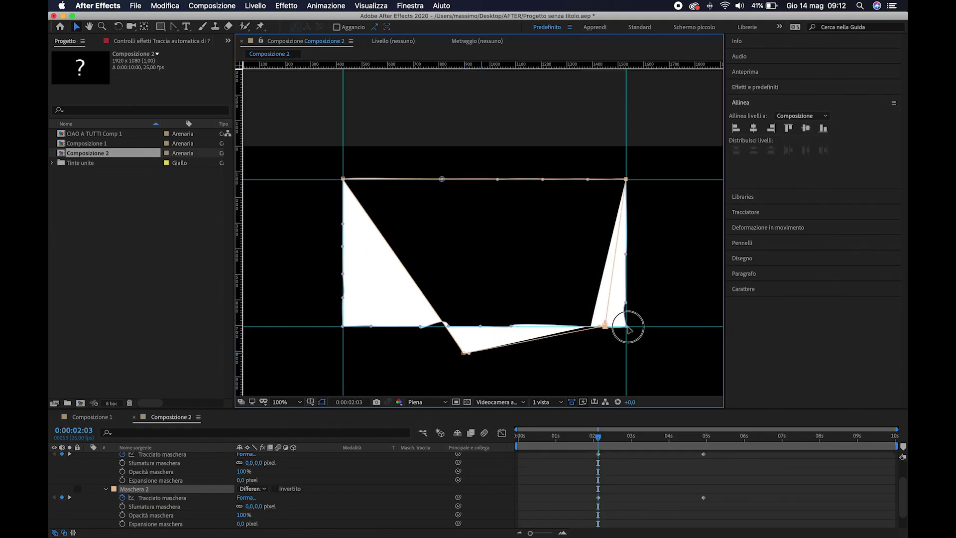
{"action": "left_click_drag", "start_coordinate": [464, 351], "coordinate": [343, 327]}
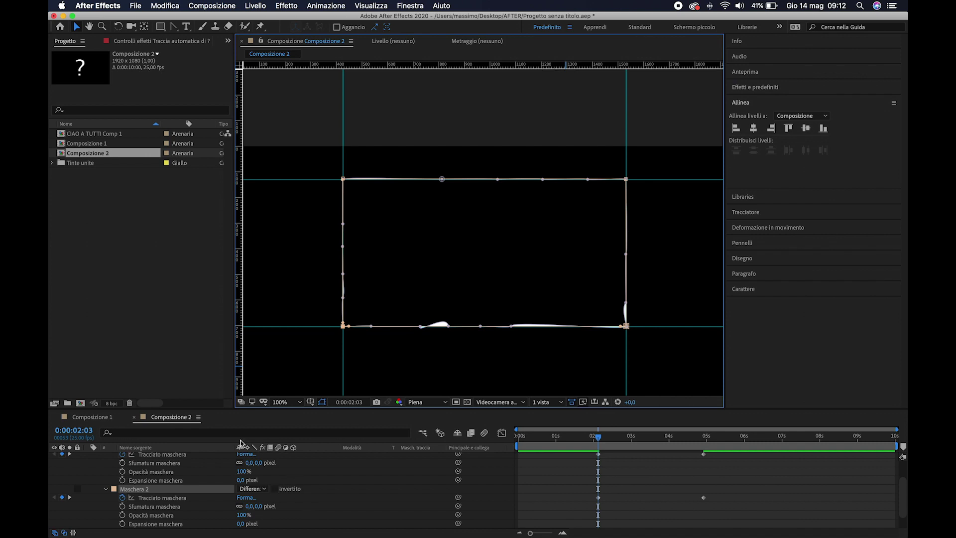
{"action": "left_click_drag", "start_coordinate": [235, 449], "coordinate": [246, 451]}
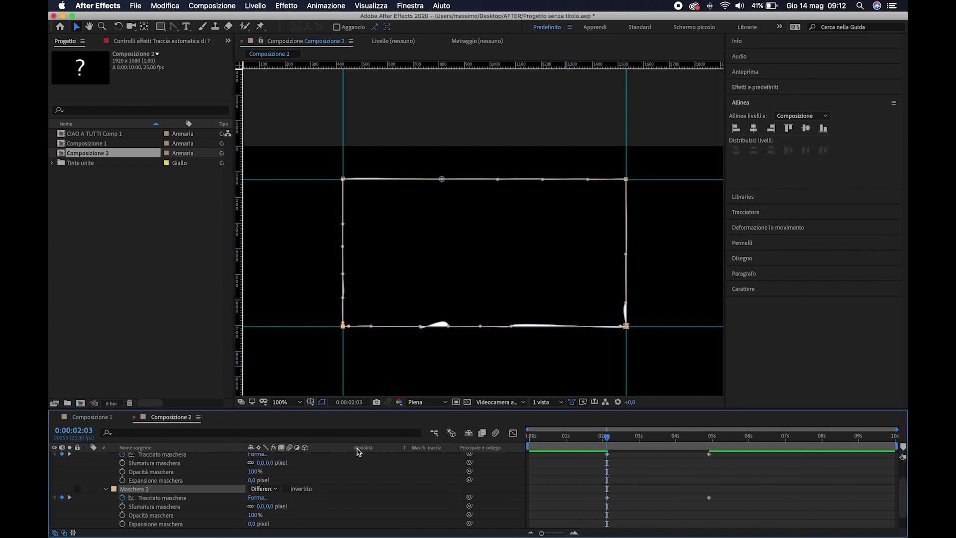
{"action": "left_click_drag", "start_coordinate": [352, 451], "coordinate": [379, 447]}
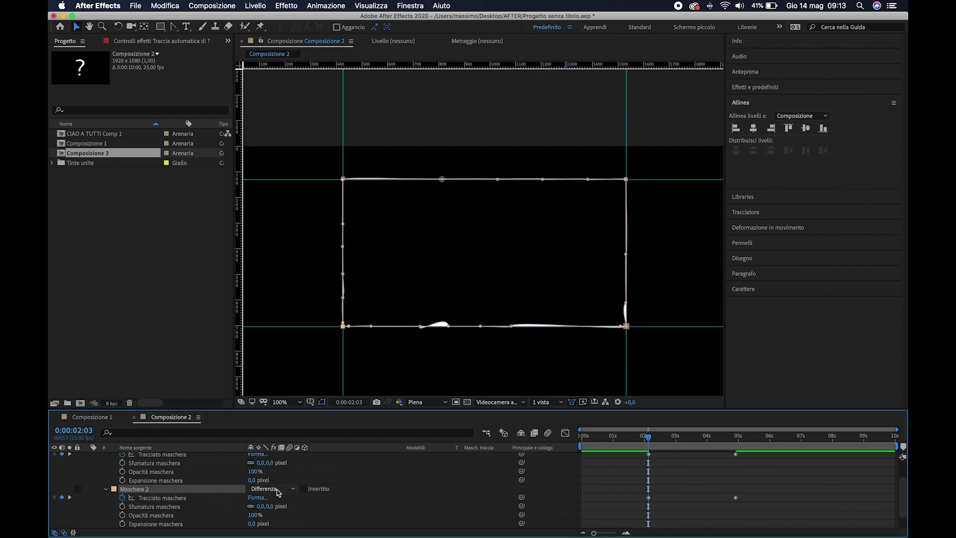
Switch Maschera 2's mask mode from Differenza to Aggiungi.
{"action": "left_click", "coordinate": [278, 491]}
{"action": "left_click", "coordinate": [287, 480]}
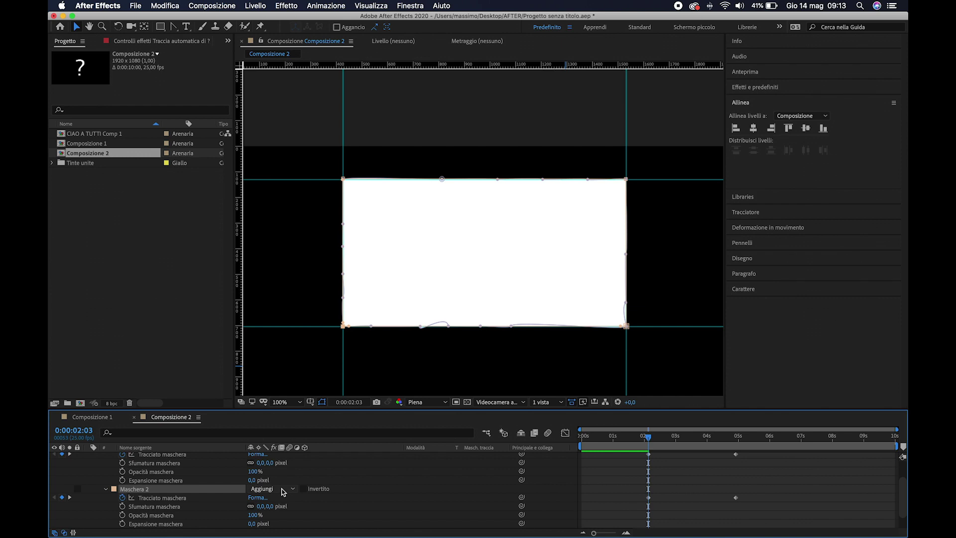
{"action": "left_click_drag", "start_coordinate": [468, 405], "coordinate": [469, 396]}
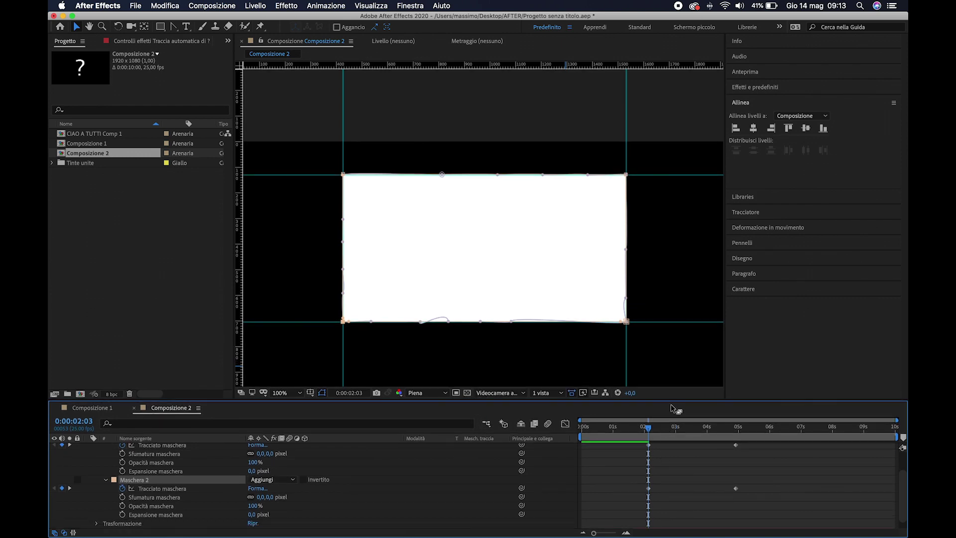
Apply Easy Ease (Regolazione automatica) to all the mask-path keyframes.
{"action": "left_click_drag", "start_coordinate": [631, 449], "coordinate": [745, 501]}
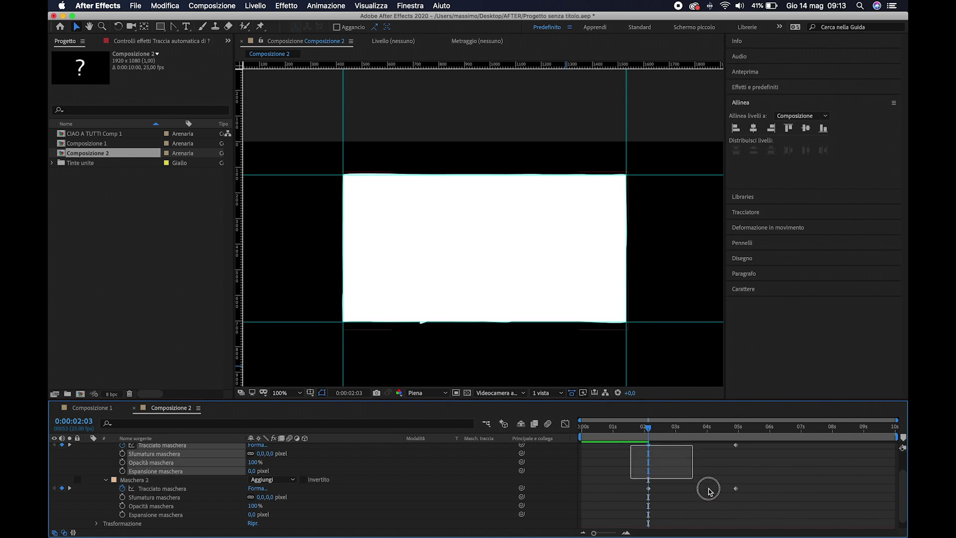
{"action": "right_click", "coordinate": [737, 490]}
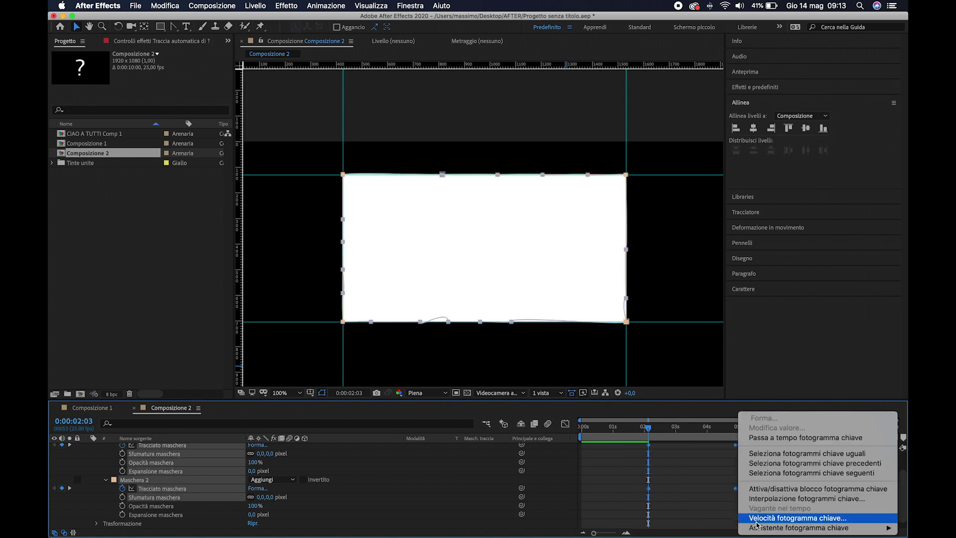
{"action": "mouse_move", "coordinate": [797, 527]}
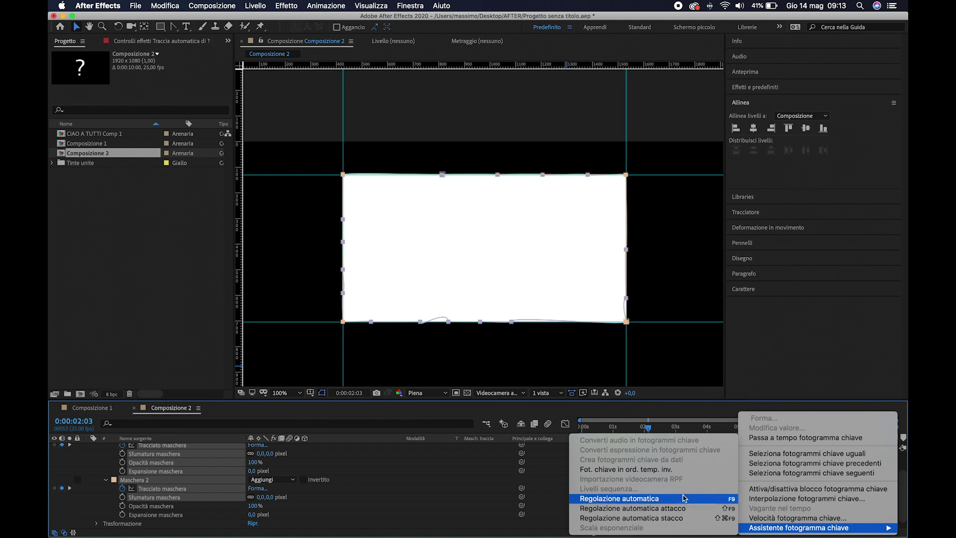
{"action": "left_click", "coordinate": [684, 498]}
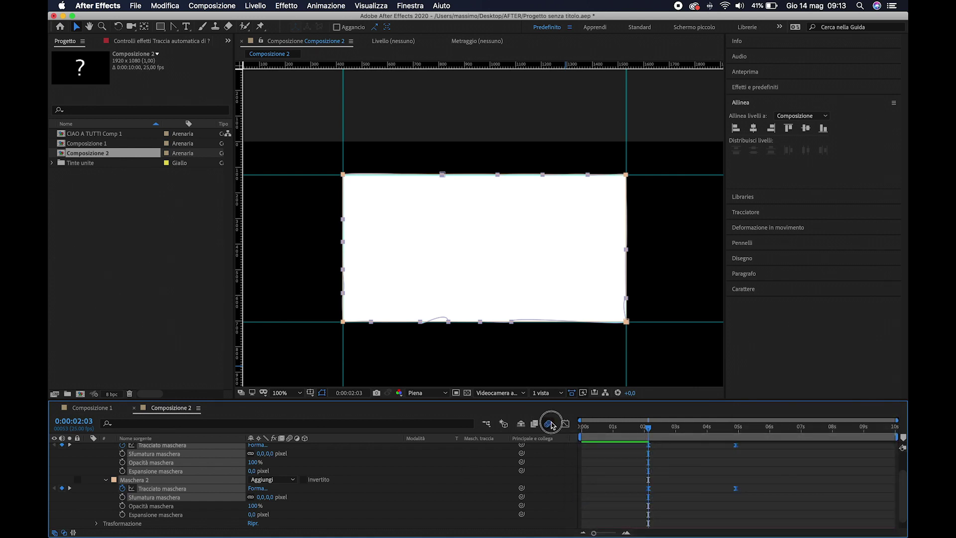
{"action": "scroll", "coordinate": [348, 473], "scroll_direction": "up", "scroll_amount": 3}
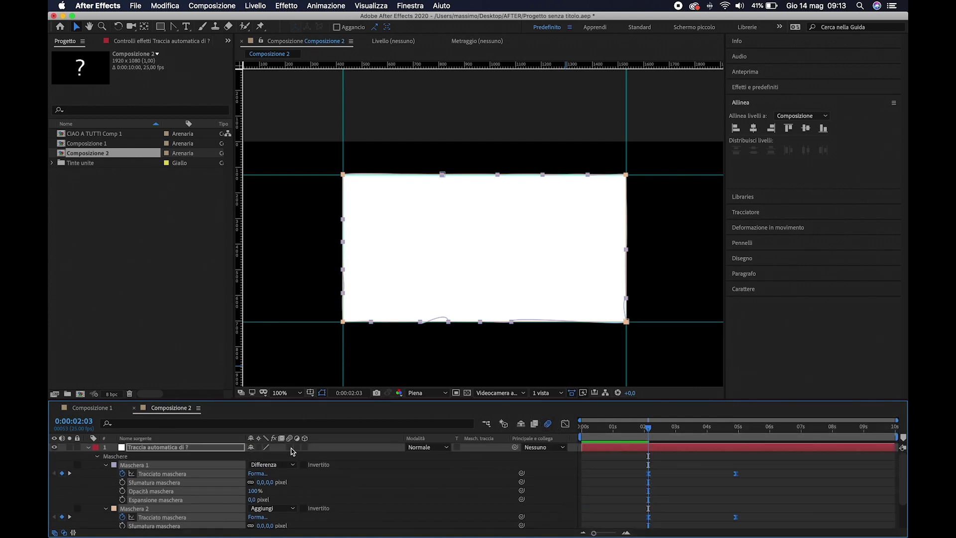
{"action": "left_click", "coordinate": [89, 447]}
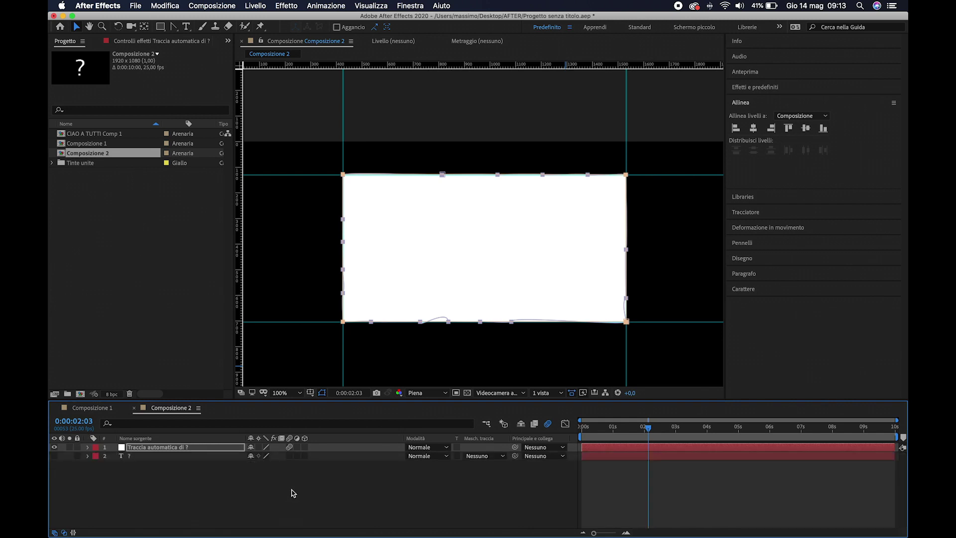
Preview Composizione 2 from about 0:00:01:21 to watch the rectangle morph into the question mark.
{"action": "left_click", "coordinate": [293, 467]}
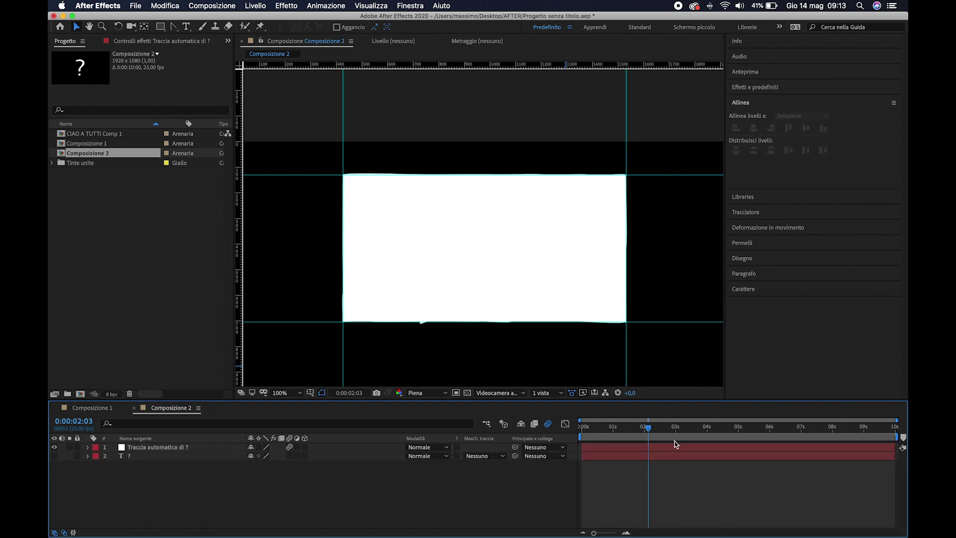
{"action": "left_click", "coordinate": [88, 447]}
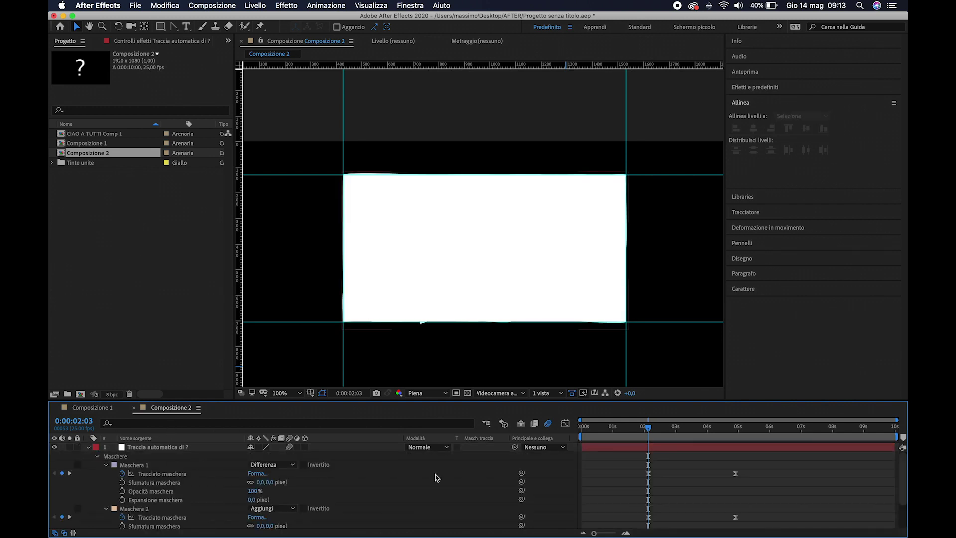
{"action": "key", "text": "space"}
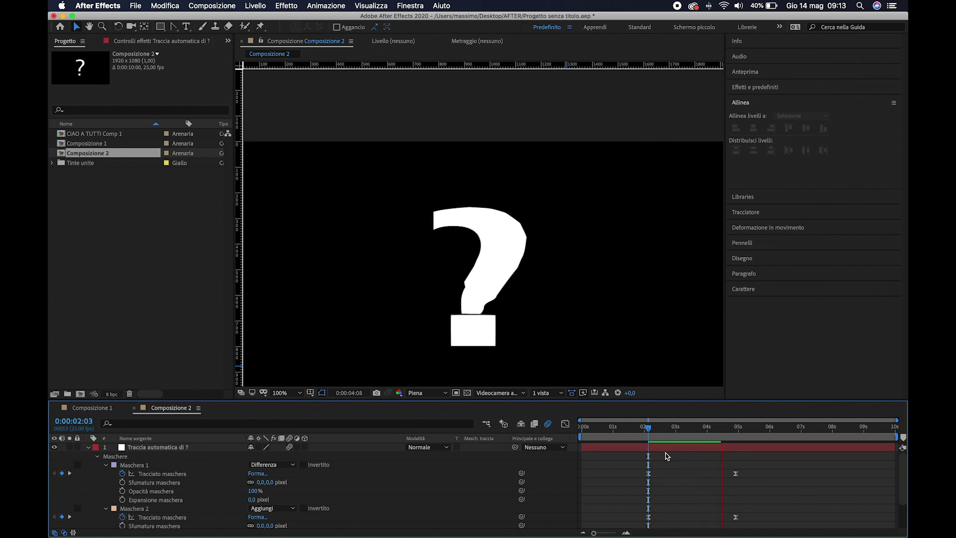
{"action": "left_click", "coordinate": [642, 428]}
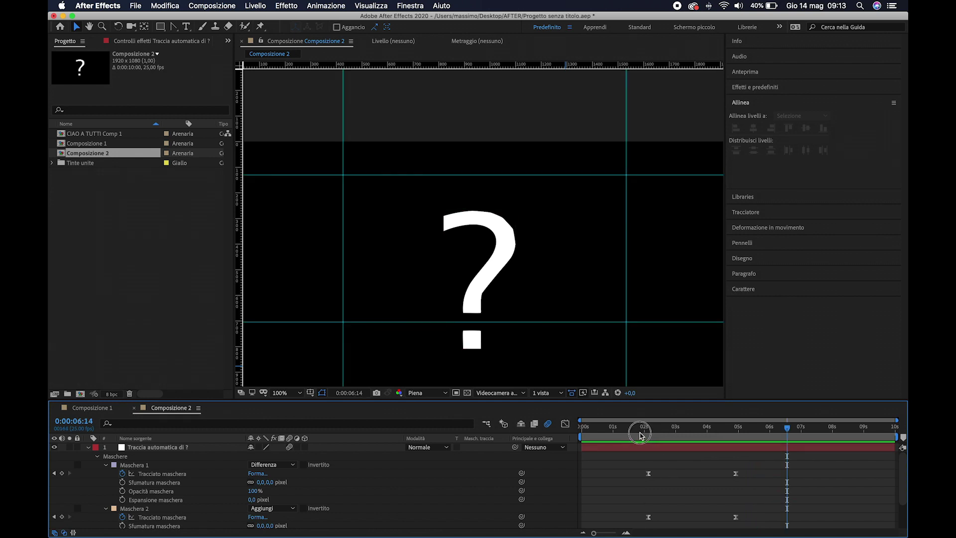
{"action": "left_click", "coordinate": [640, 432]}
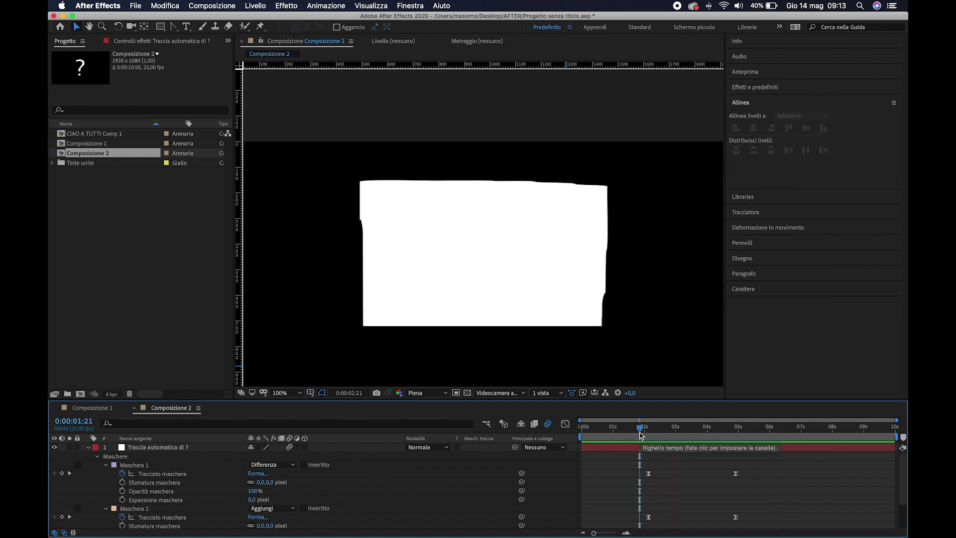